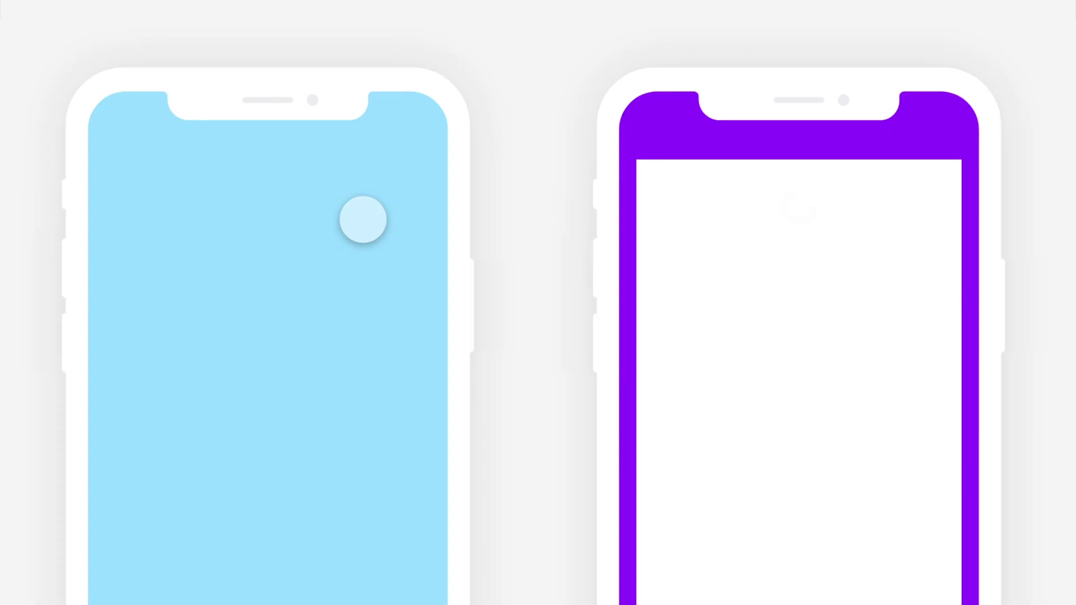
Preview the finished pull-to-refresh animation by pulling down the content on the light-blue phone mockup
left_click_drag(361, 219, 357, 411)
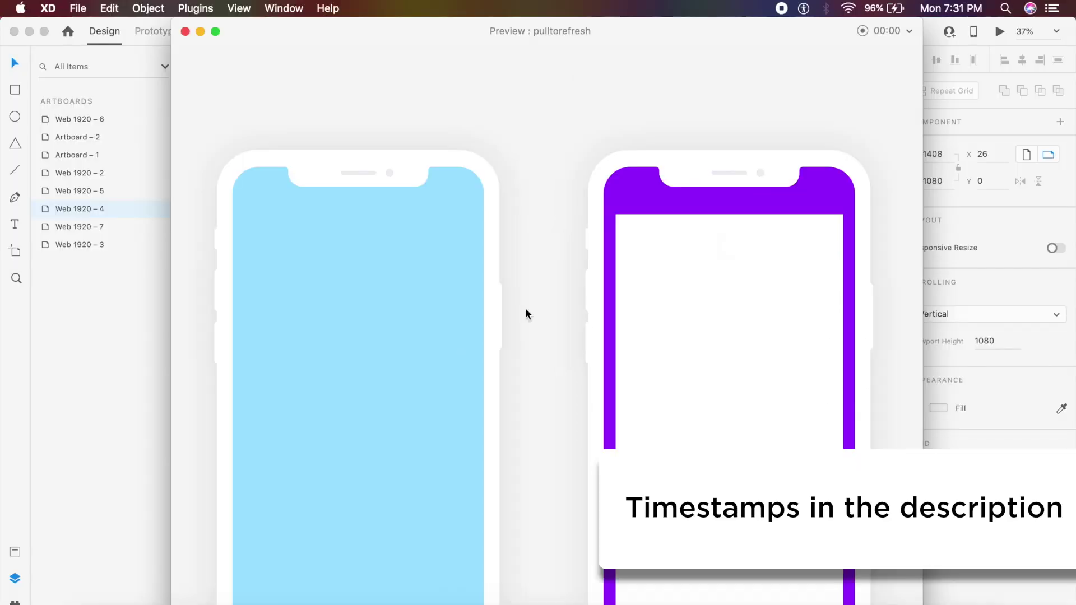
left_click_drag(471, 306, 426, 516)
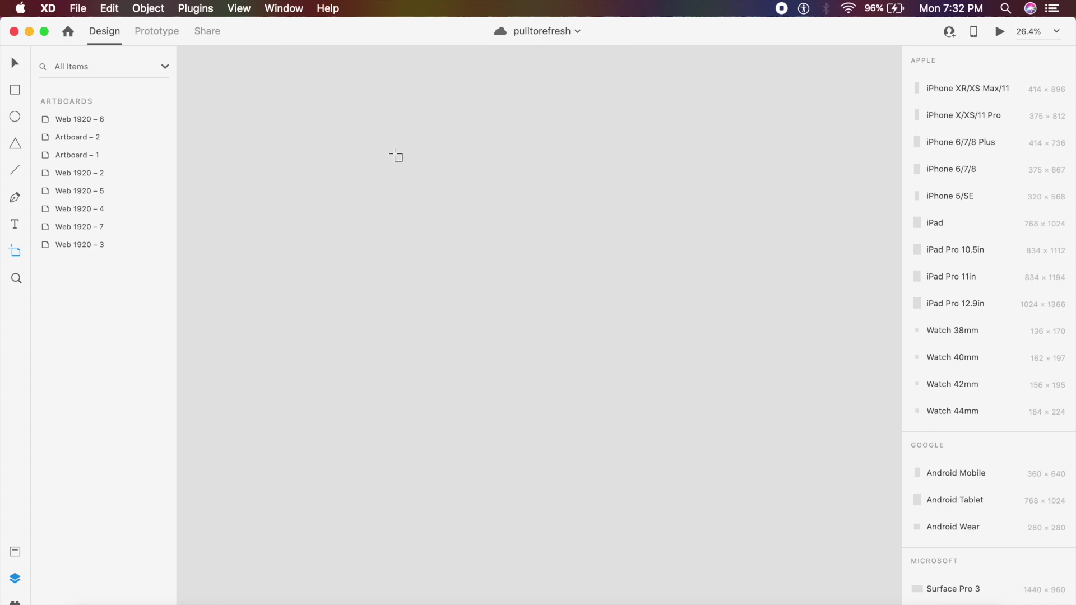
Draw a square artboard and paste the 787 × 1452 white rectangle onto it, horizontally centered and extending past the artboard's lower edge
left_click_drag(365, 134, 699, 468)
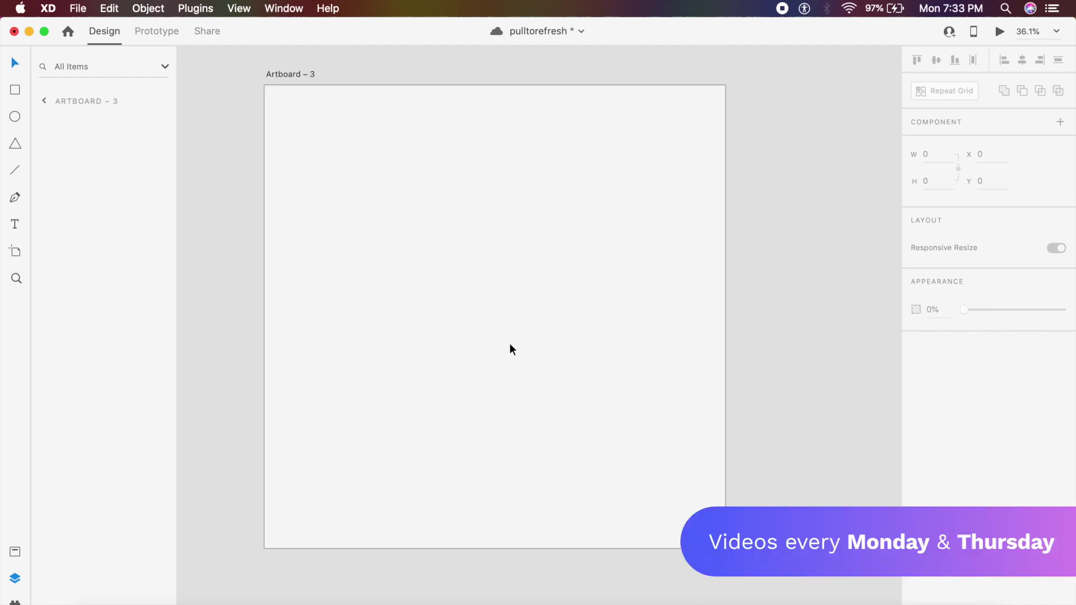
key("super+v")
left_click_drag(564, 255, 541, 257)
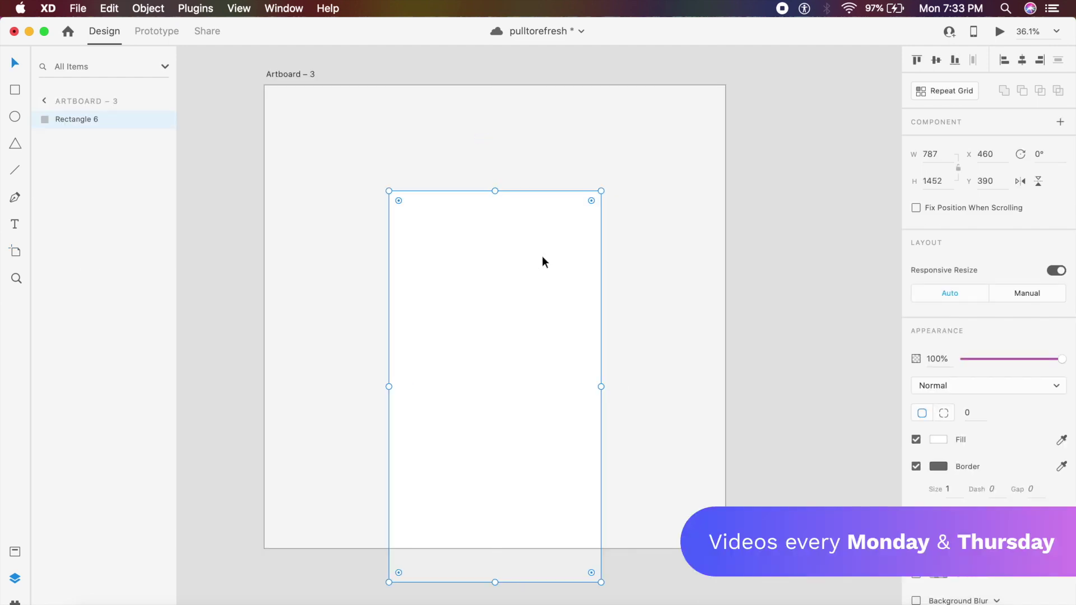
left_click(1050, 158)
type("24")
key("Return")
key("super+z")
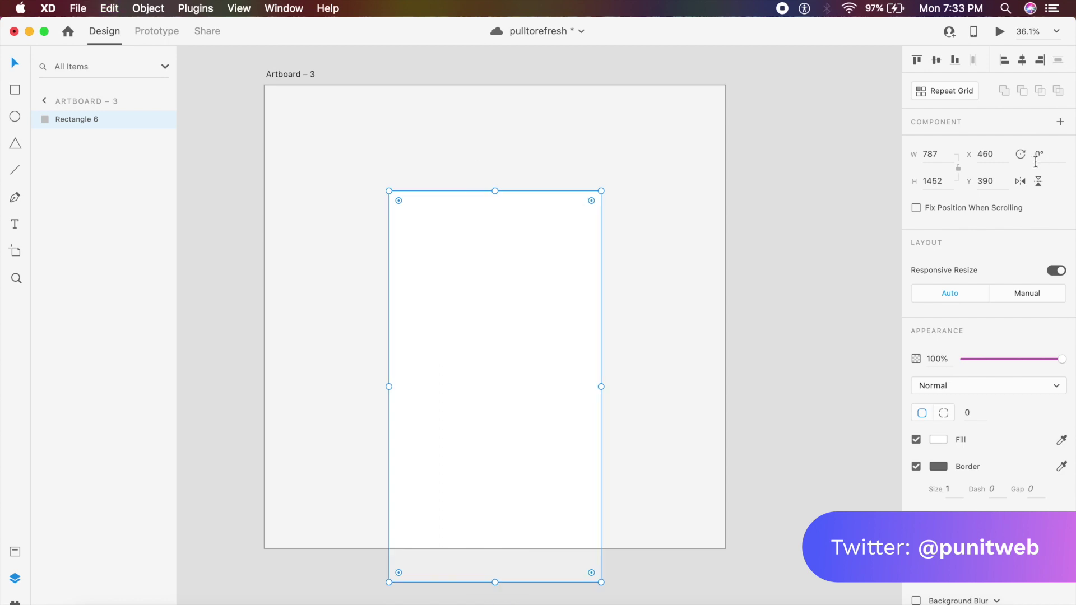
Round all corners of the white rectangle with a radius of 80
type("80")
key("Return")
left_click(814, 406)
left_click(601, 348)
left_click(981, 415)
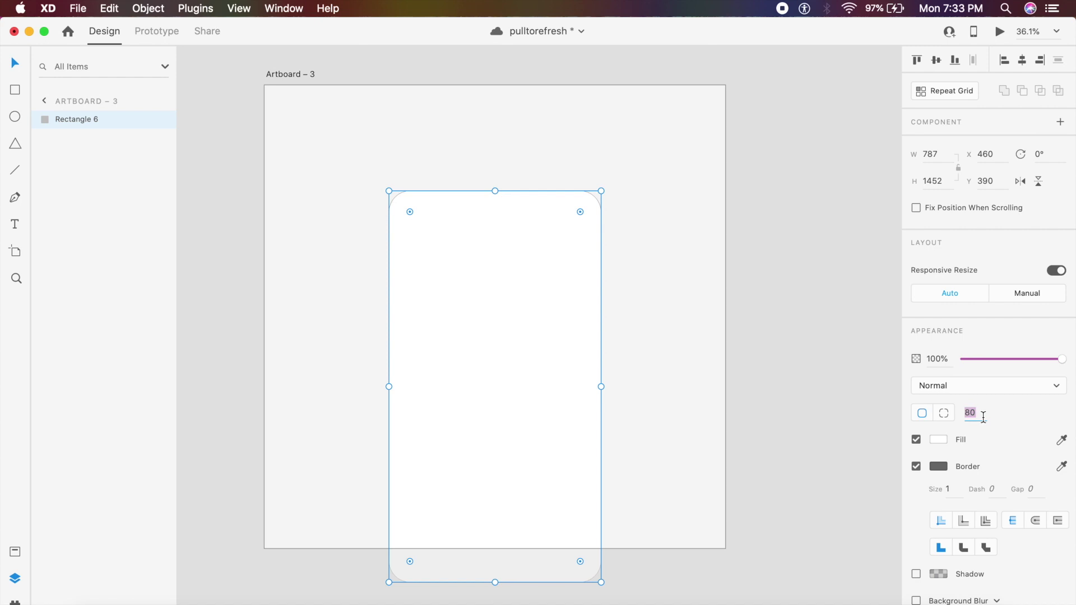
left_click(812, 394)
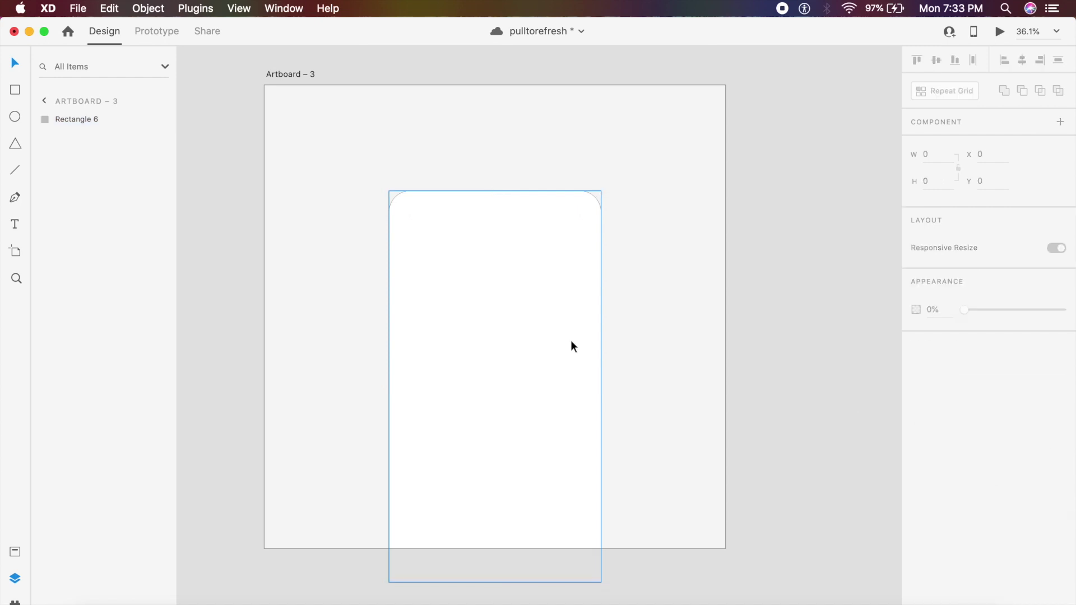
Fill the rounded rectangle with a solid light blue
left_click(571, 341)
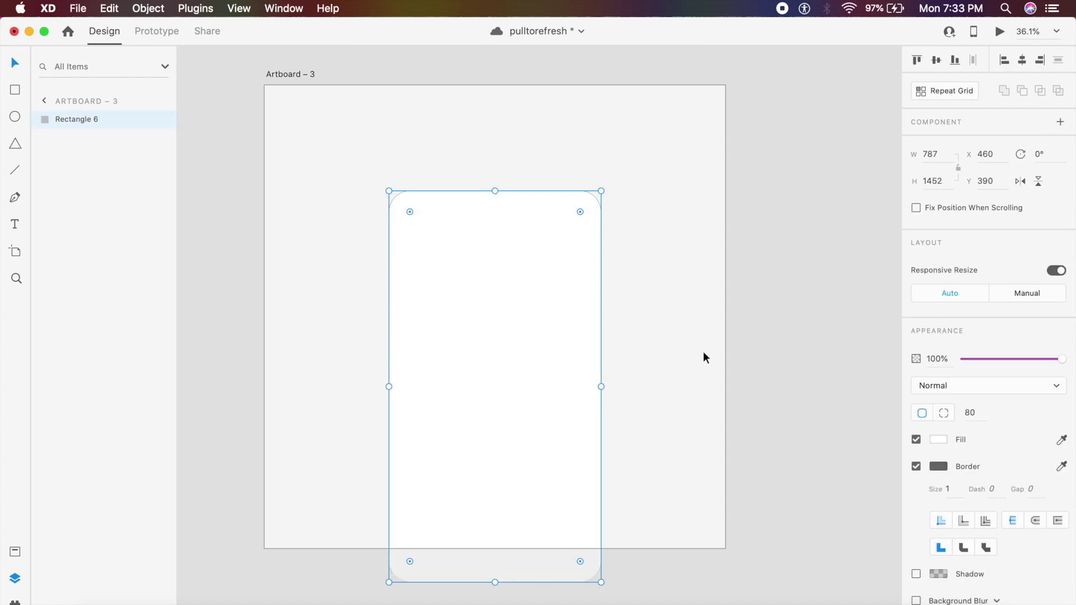
left_click(937, 439)
left_click(891, 420)
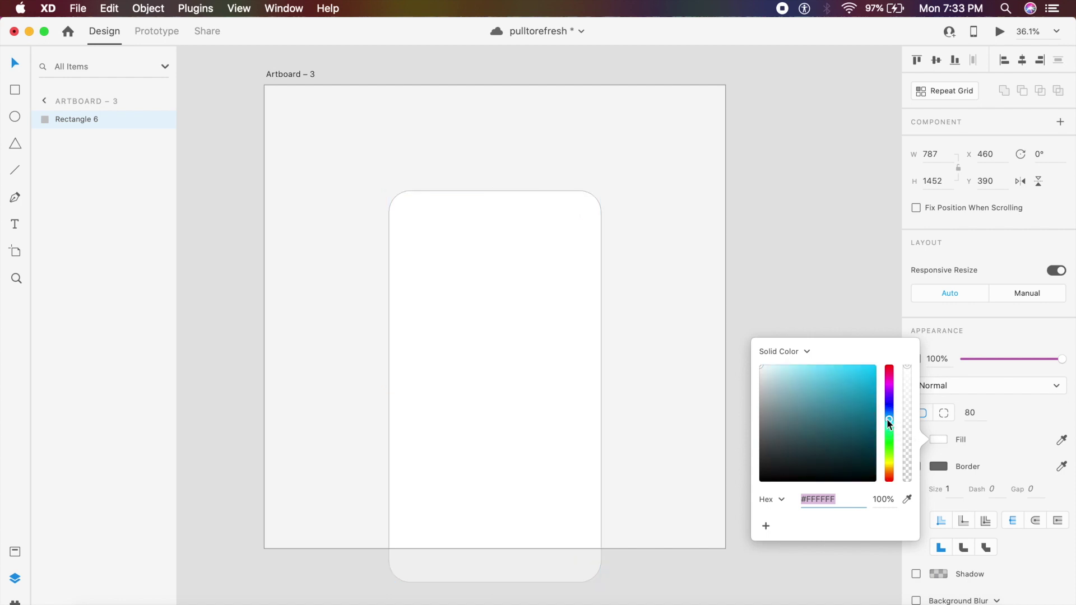
left_click(811, 365)
mouse_move(811, 365)
left_mouse_down()
mouse_move(805, 357)
mouse_move(797, 371)
mouse_move(815, 363)
mouse_move(822, 374)
left_mouse_up()
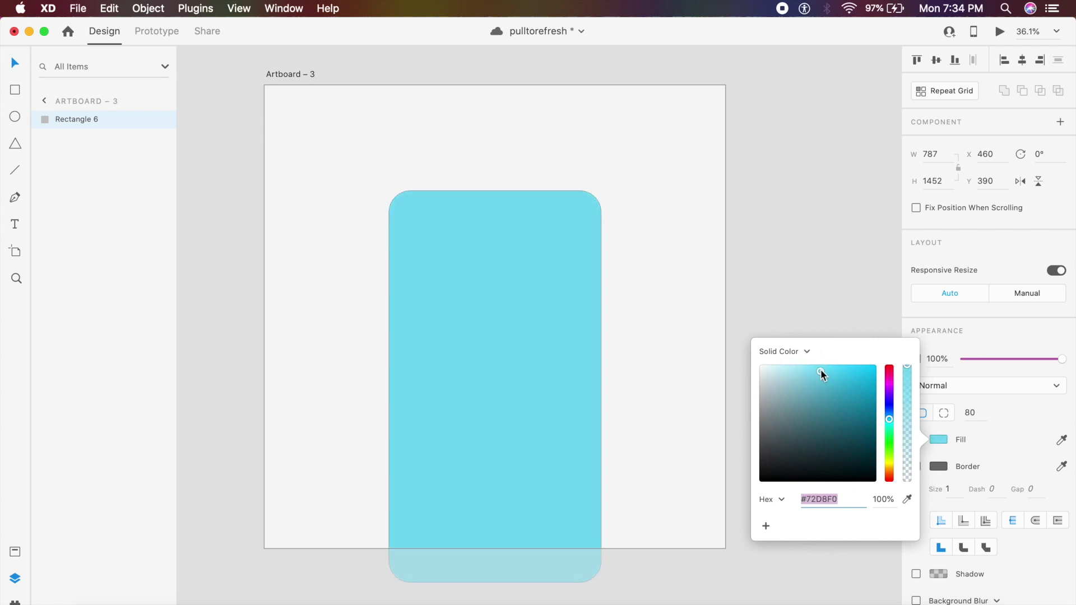
left_click_drag(887, 412, 888, 413)
left_click(634, 213)
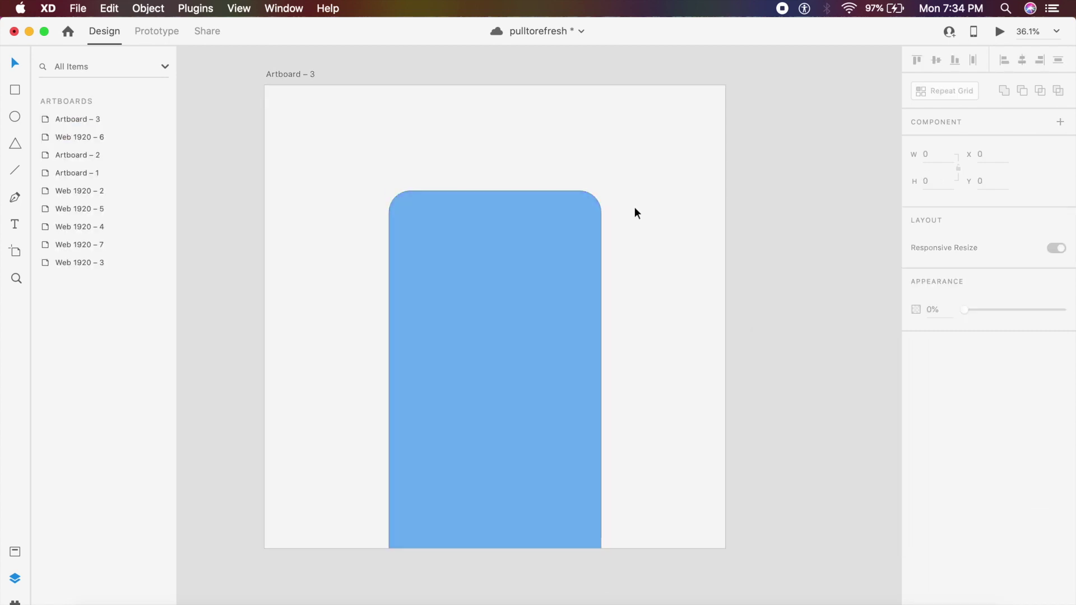
Draw a circle about 191 × 191 on the artboard, beside the upper right of the blue rectangle
scroll(667, 224, "up", 3)
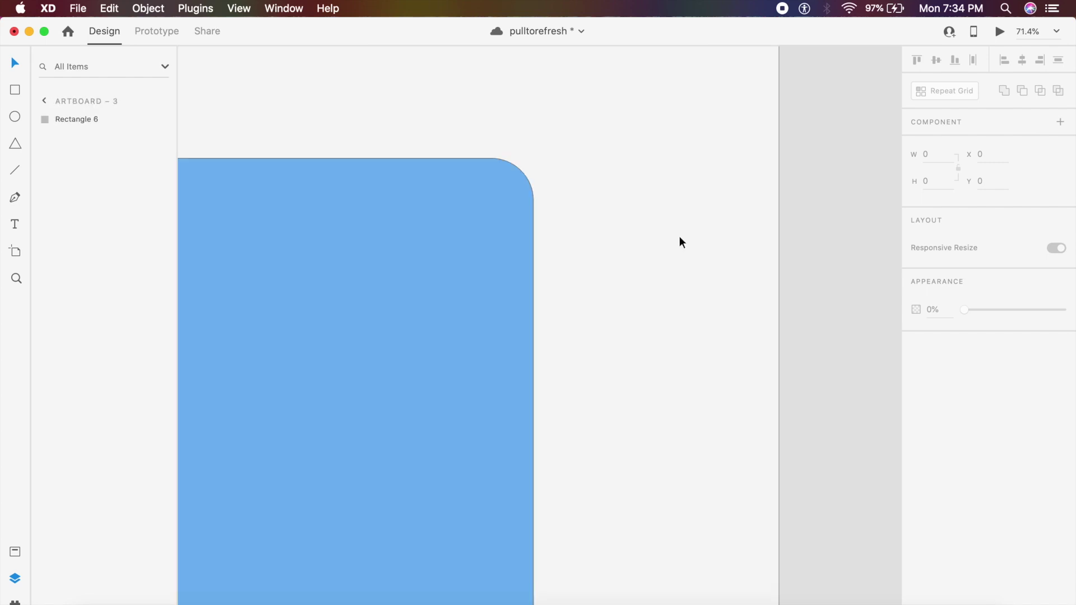
left_click_drag(624, 206, 726, 370)
key("Escape")
left_click(697, 294)
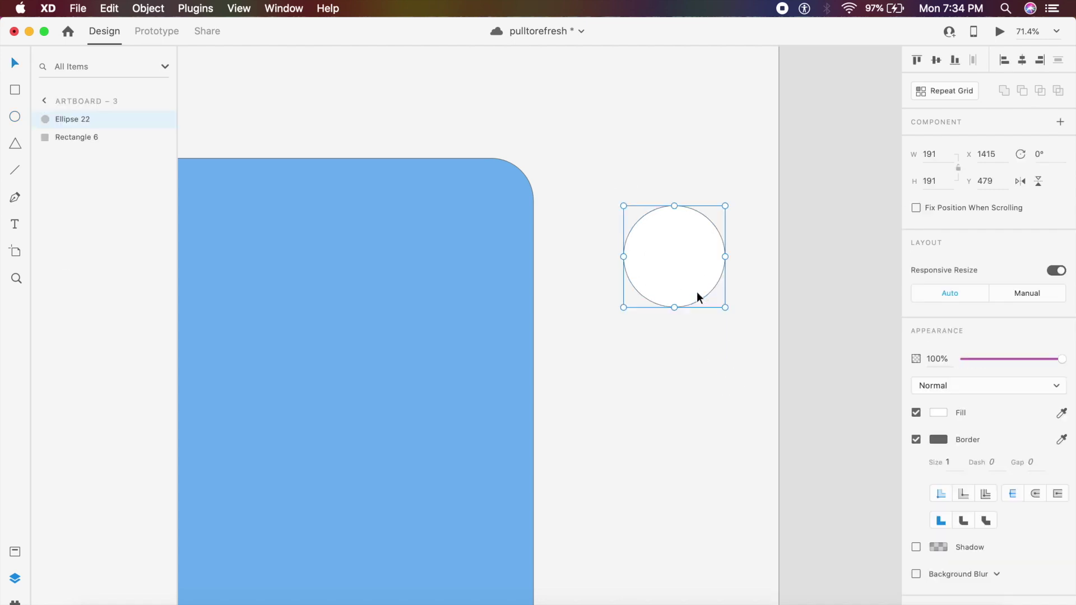
Remove the circle's border and fill it with the stronger blue #477CF2
left_click(916, 440)
left_click(943, 415)
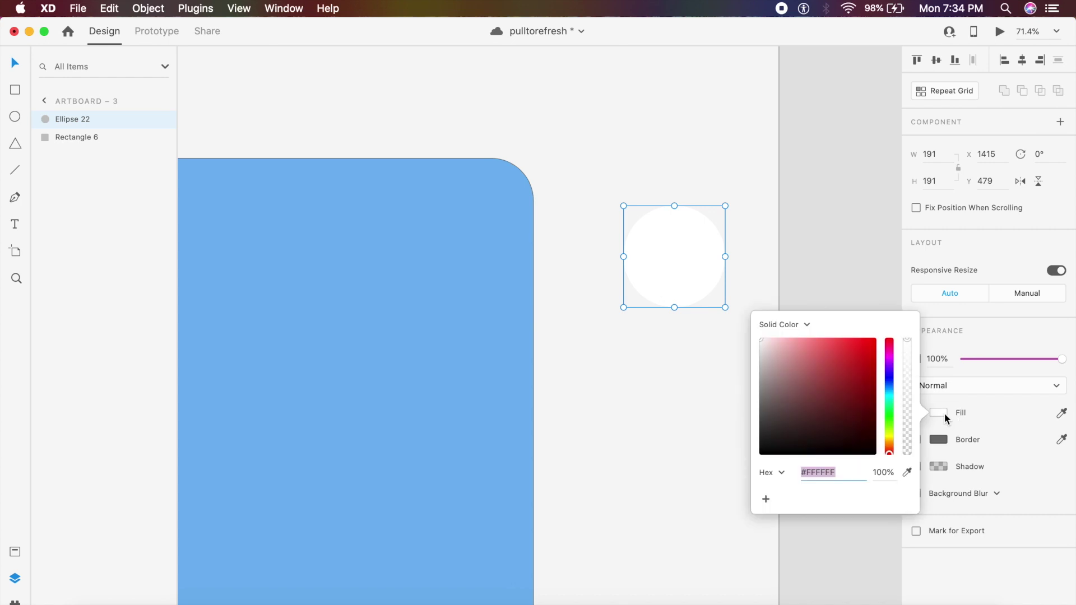
left_click(890, 383)
left_click_drag(835, 376, 827, 342)
left_click(907, 472)
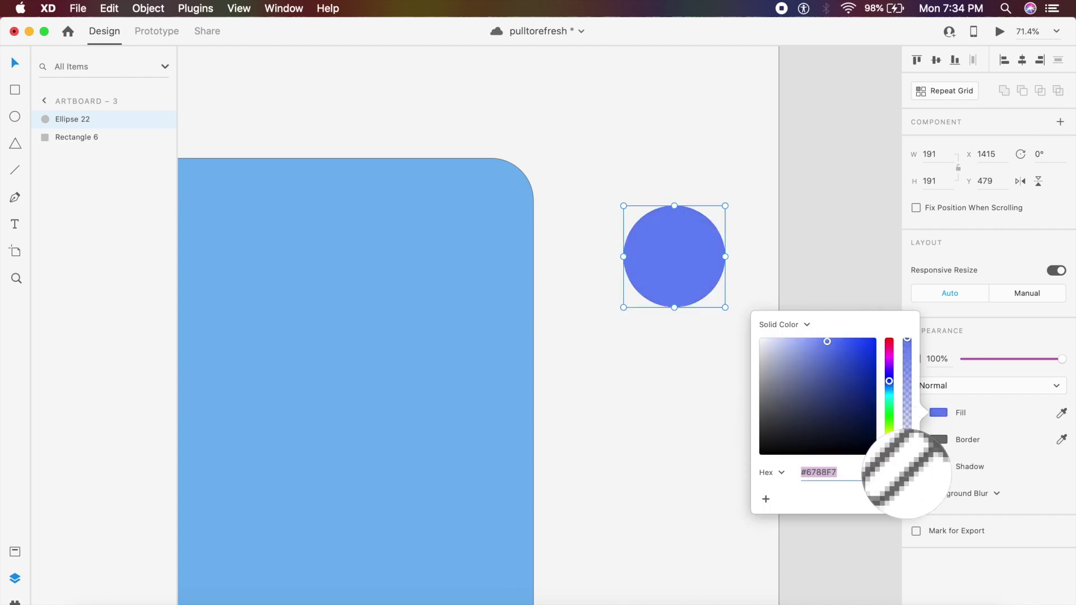
left_click(435, 411)
left_click_drag(834, 369, 841, 343)
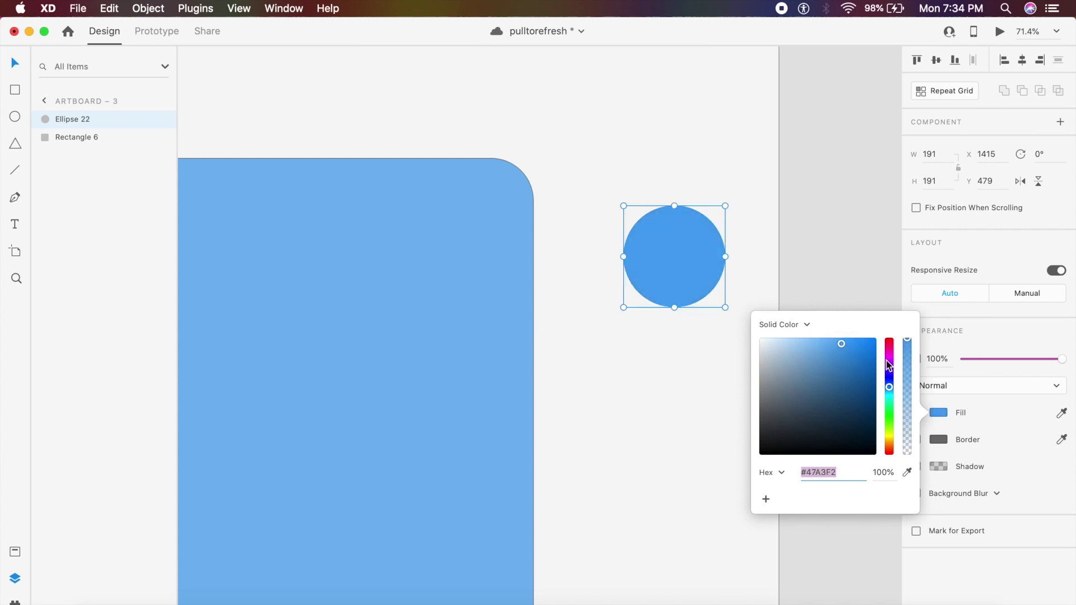
left_click_drag(889, 387, 889, 385)
left_click(826, 255)
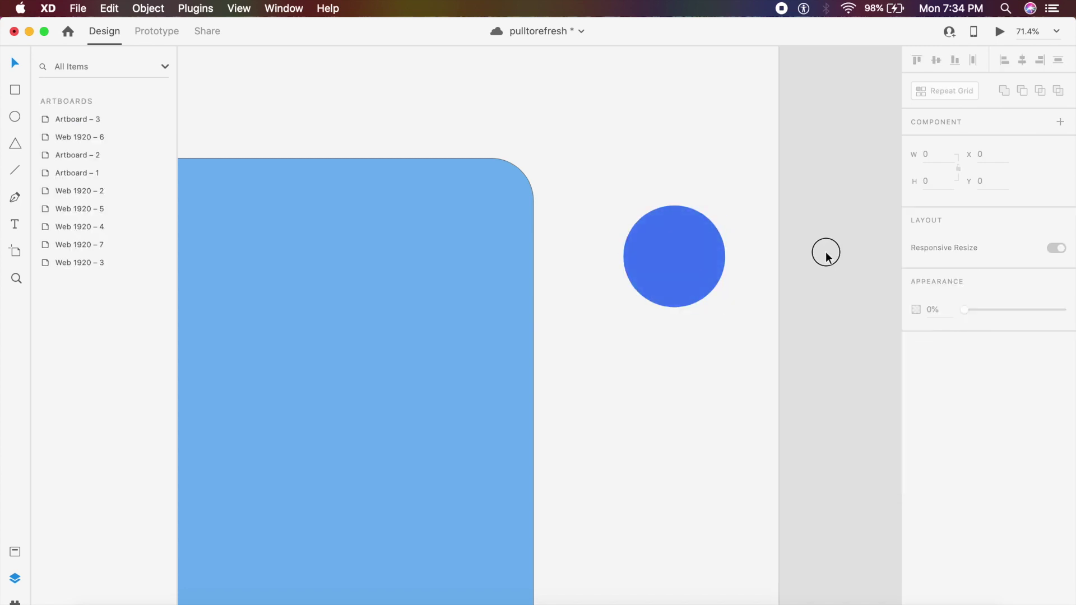
Duplicate the blue circle twice straight above the original, with the topmost copy overlapping the middle one
left_click(686, 264)
left_click_drag(687, 264, 689, 153)
left_click(773, 166)
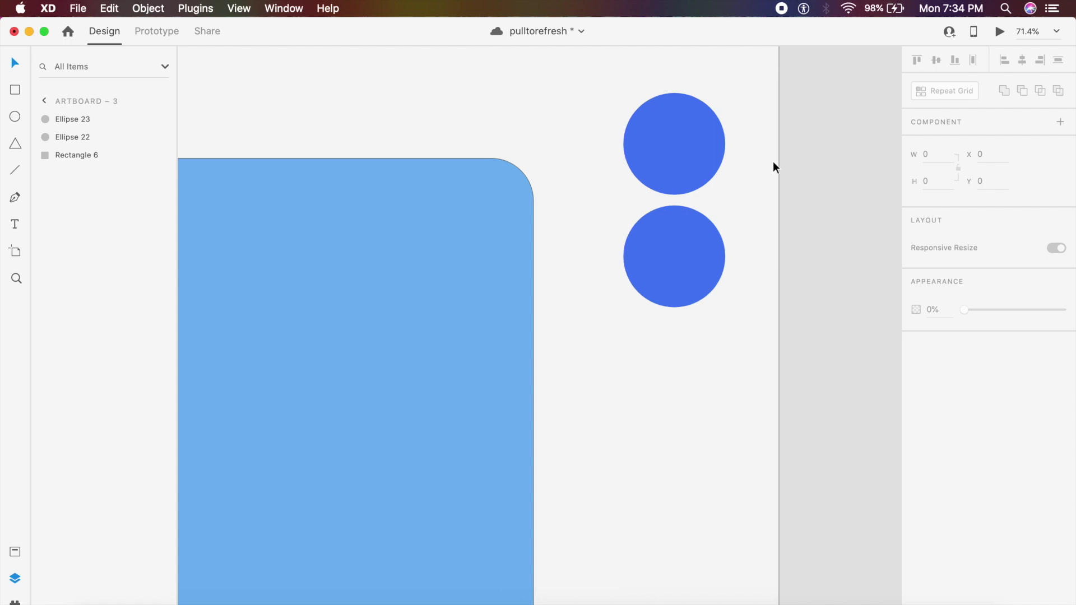
scroll(773, 166, "up", 2)
left_click(688, 172)
left_click_drag(688, 172, 694, 137)
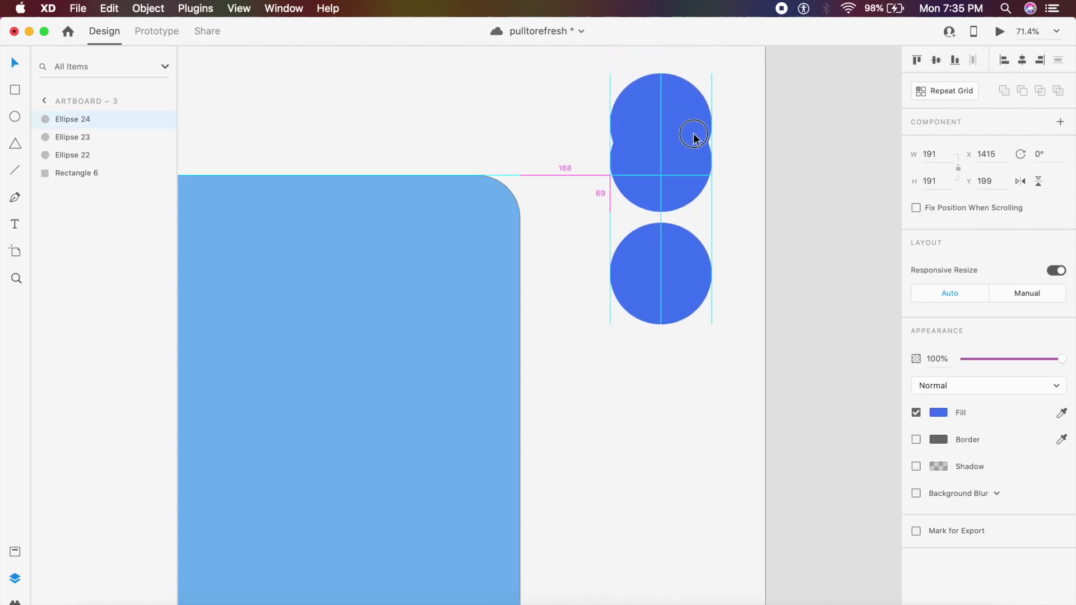
Move the middle circle slightly down and group it with the topmost circle
scroll(620, 149, "up", 5)
left_click(555, 218)
left_click(597, 301)
left_click(704, 291)
left_click(586, 279)
left_click_drag(586, 278, 586, 302)
left_click(583, 146, "shift")
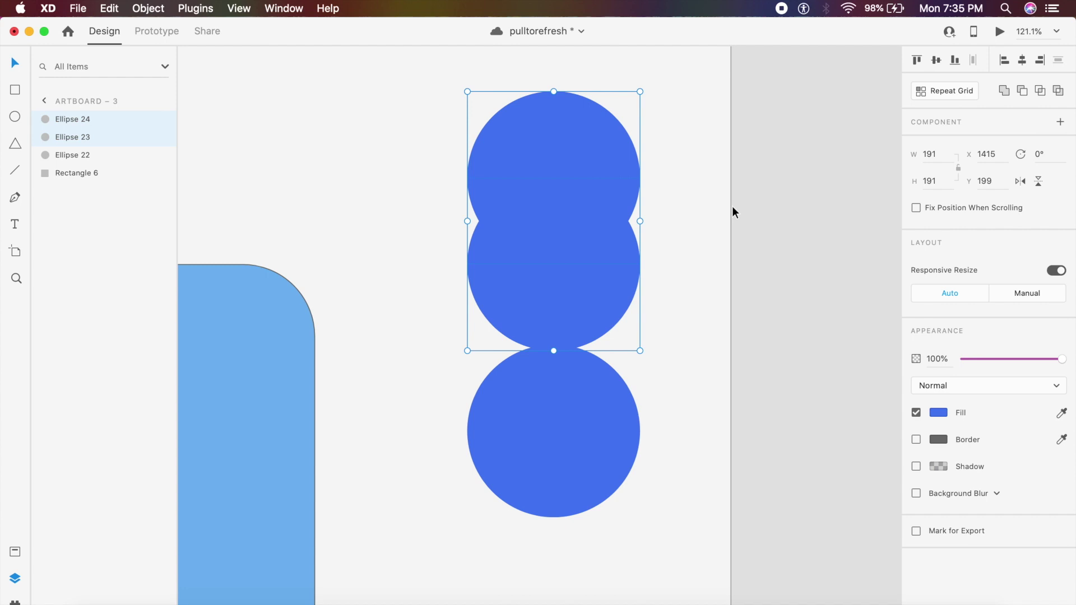
key("super+g")
Move the two-circle group down over the lowest circle and subtract it from that circle to make a crescent
left_click_drag(574, 150, 576, 266)
left_click_drag(657, 507, 543, 348)
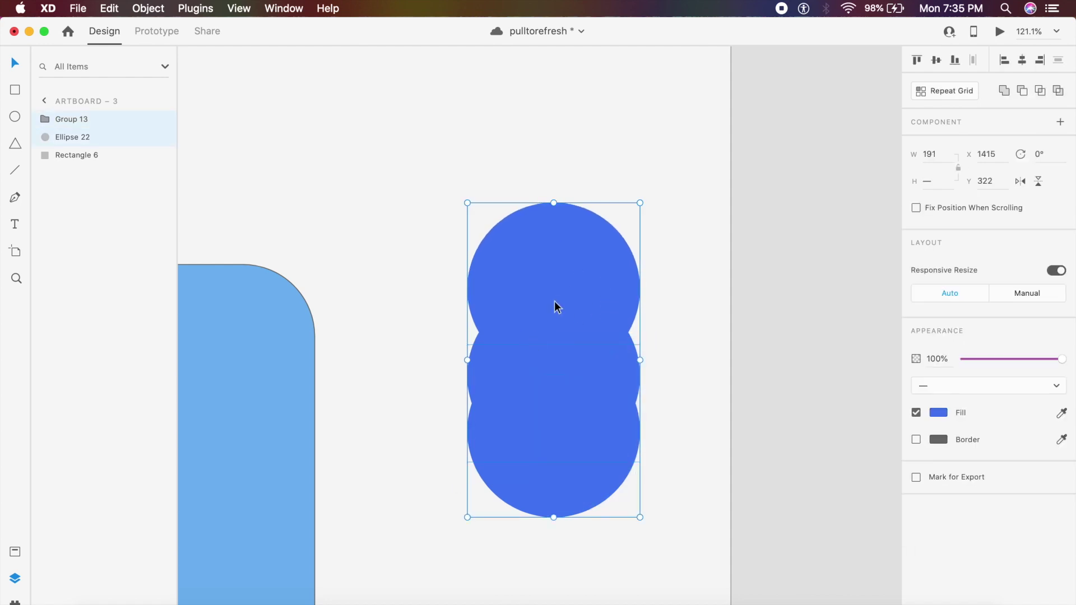
left_click(1020, 90)
left_click(724, 270)
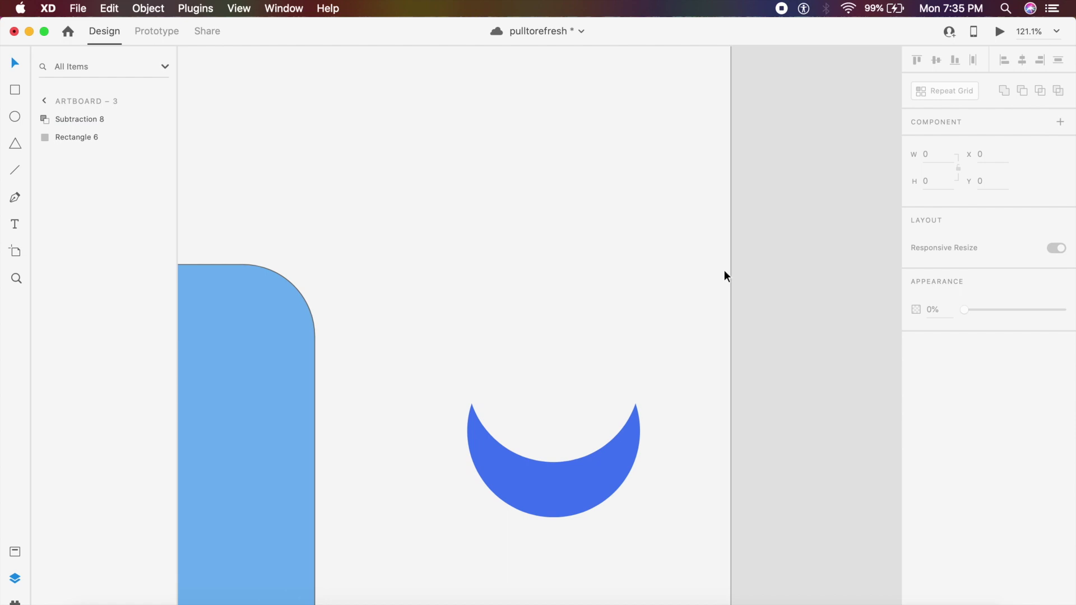
Rotate the crescent counter-clockwise and place it over the upper-left corner of the light-blue rectangle
scroll(724, 270, "down", 3)
scroll(724, 270, "left", 2)
scroll(724, 270, "down", 1)
scroll(723, 270, "left", 1)
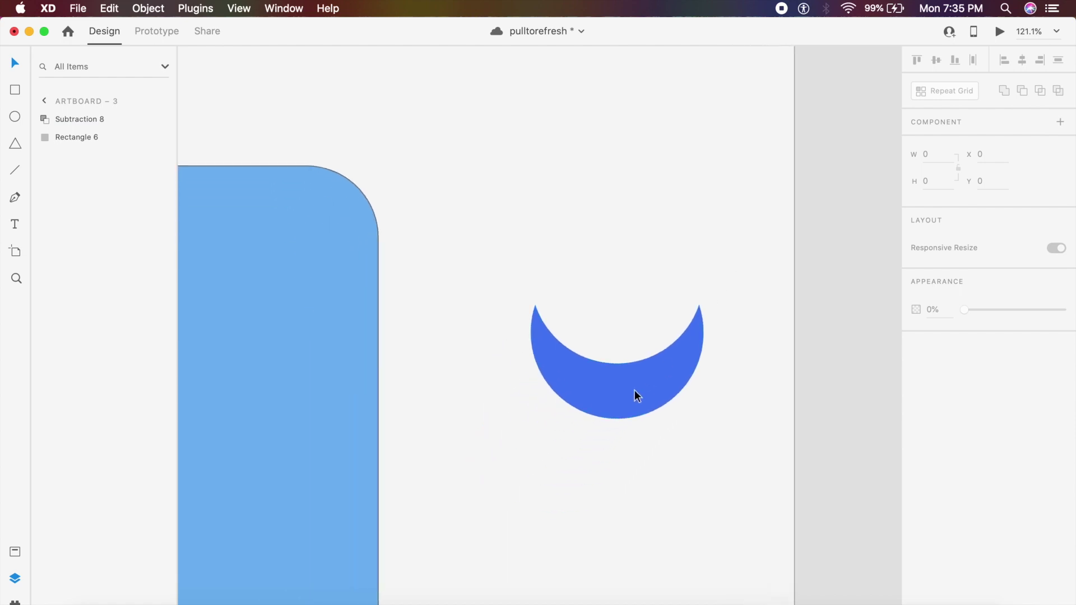
left_click(634, 390)
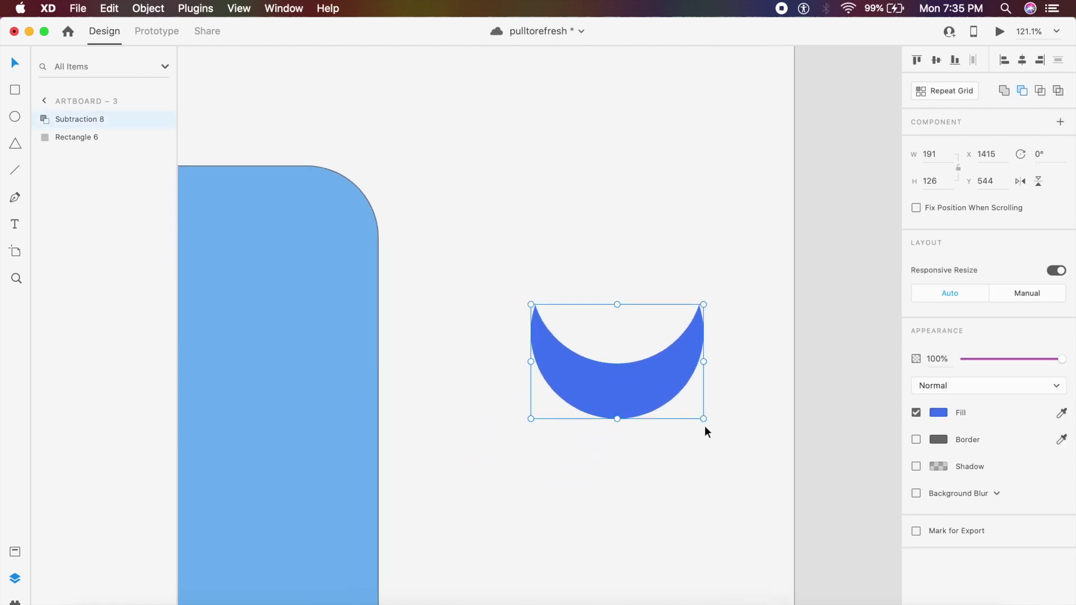
left_click_drag(698, 422, 721, 345)
left_click(728, 346)
scroll(740, 347, "down", 5)
left_click_drag(796, 352, 391, 258)
right_click(391, 257)
left_click(441, 231)
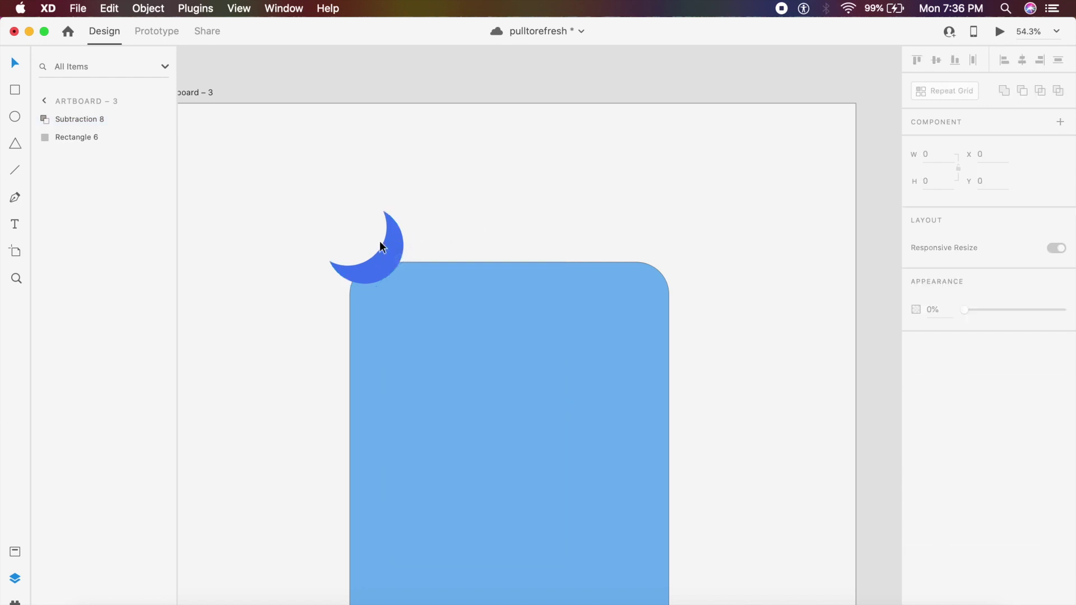
Duplicate the crescent along the light-blue rectangle's upper edge to form a wave row of eleven overlapping crescents
left_click(384, 263)
left_click_drag(394, 256, 545, 258)
key("super+d")
key("super+d")
key("super+d")
key("super+d")
key("super+d")
left_click(721, 226)
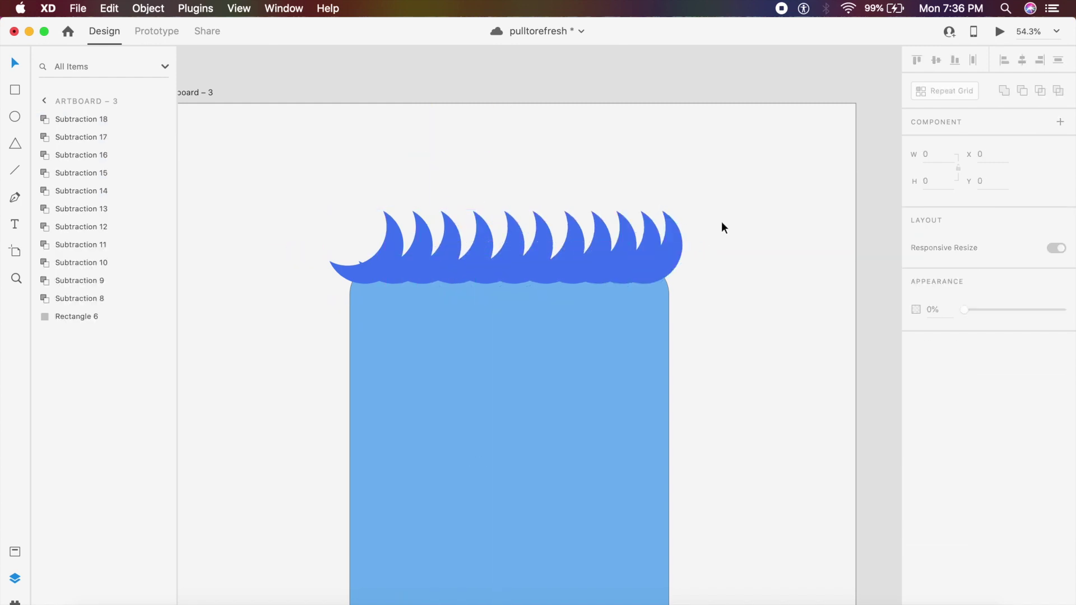
Group all the crescents and duplicate the group slightly above the original
left_click_drag(744, 223, 364, 249)
key("super+g")
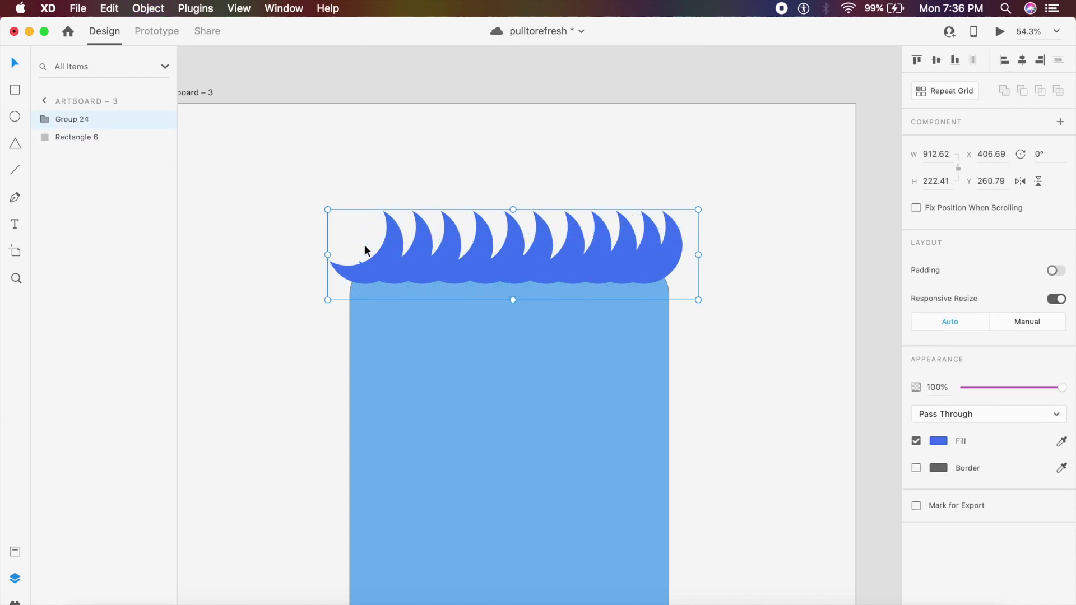
left_click(461, 195)
left_click(492, 249)
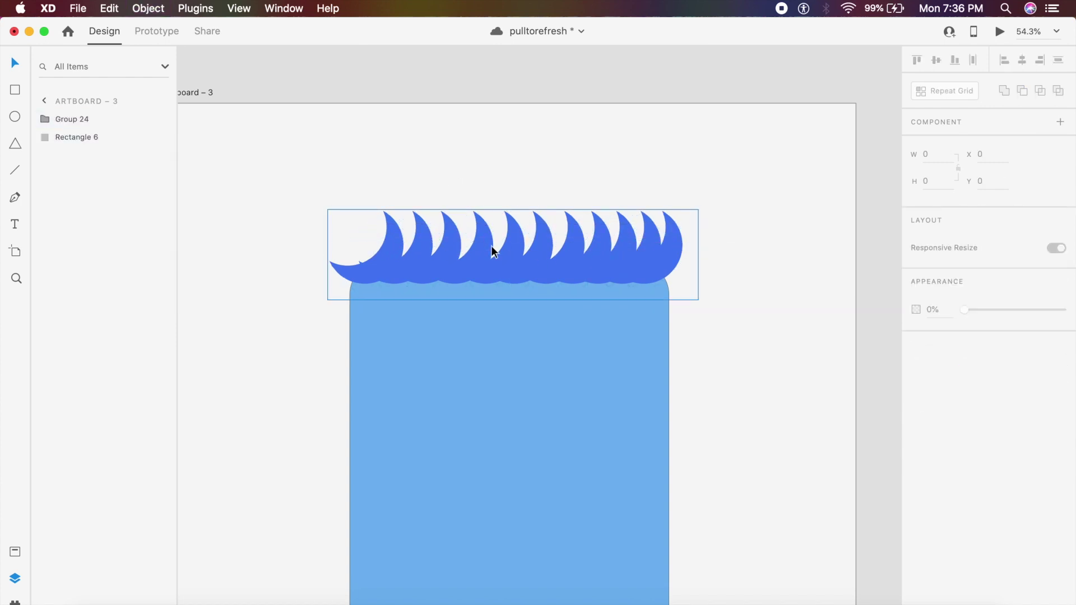
mouse_move(492, 248)
left_mouse_down()
mouse_move(494, 217)
mouse_move(494, 229)
left_mouse_up()
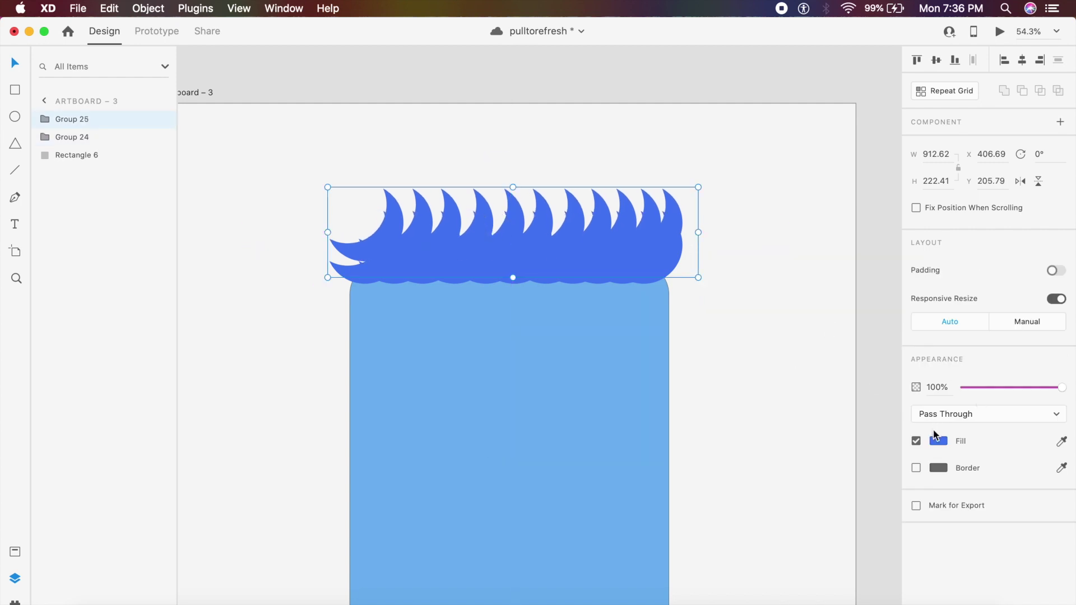
Set the fill opacity of the upper wave group to 75%
left_click(937, 441)
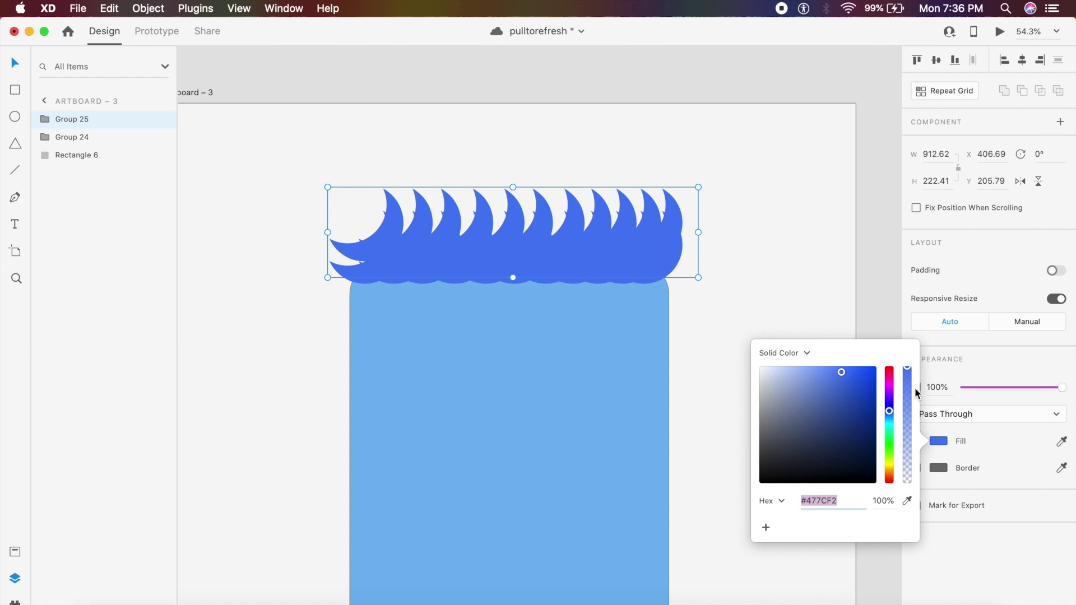
left_click_drag(907, 386, 913, 399)
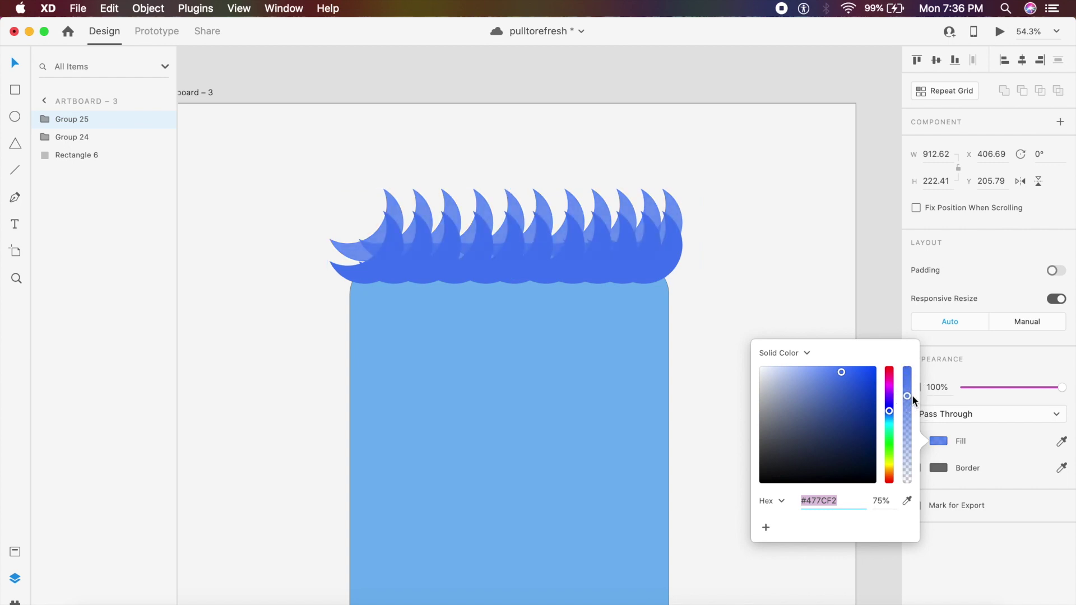
left_click(791, 203)
left_click(644, 205)
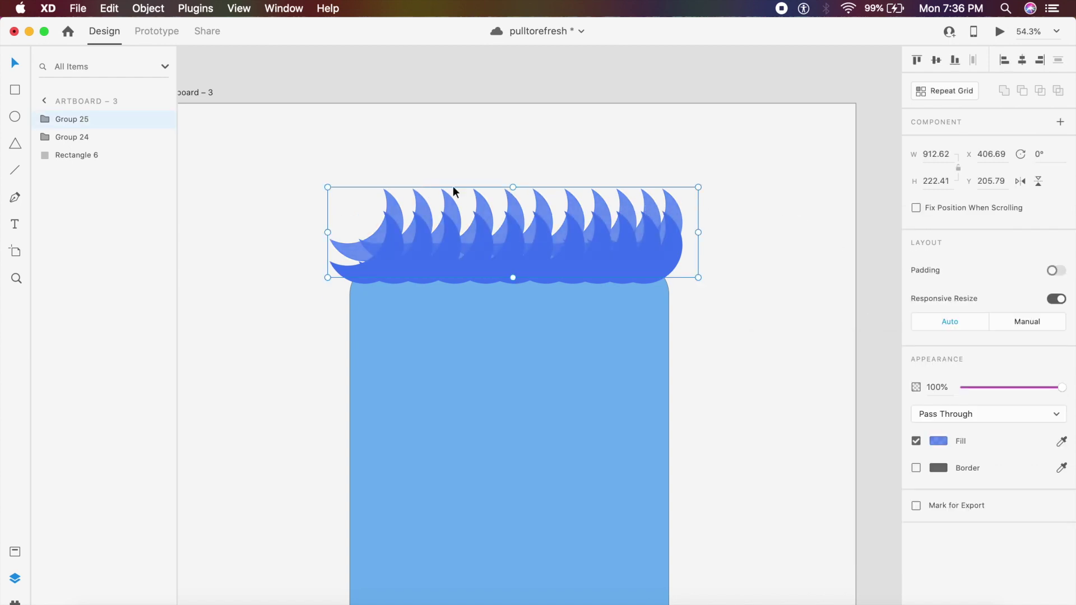
Enlarge the semi-transparent wave group slightly outward from its upper-left corner
left_click_drag(515, 187, 506, 171)
key("super+z")
mouse_move(327, 188)
left_mouse_down()
mouse_move(301, 168)
mouse_move(314, 173)
left_mouse_up()
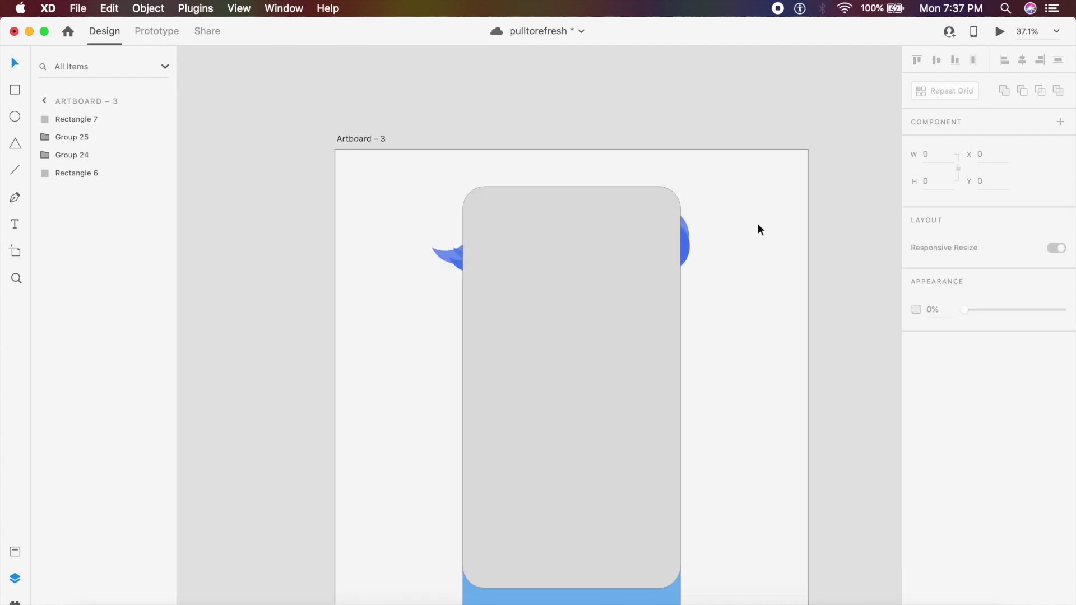
Mask both wave groups with the grey rounded rectangle
left_click_drag(759, 218, 452, 247)
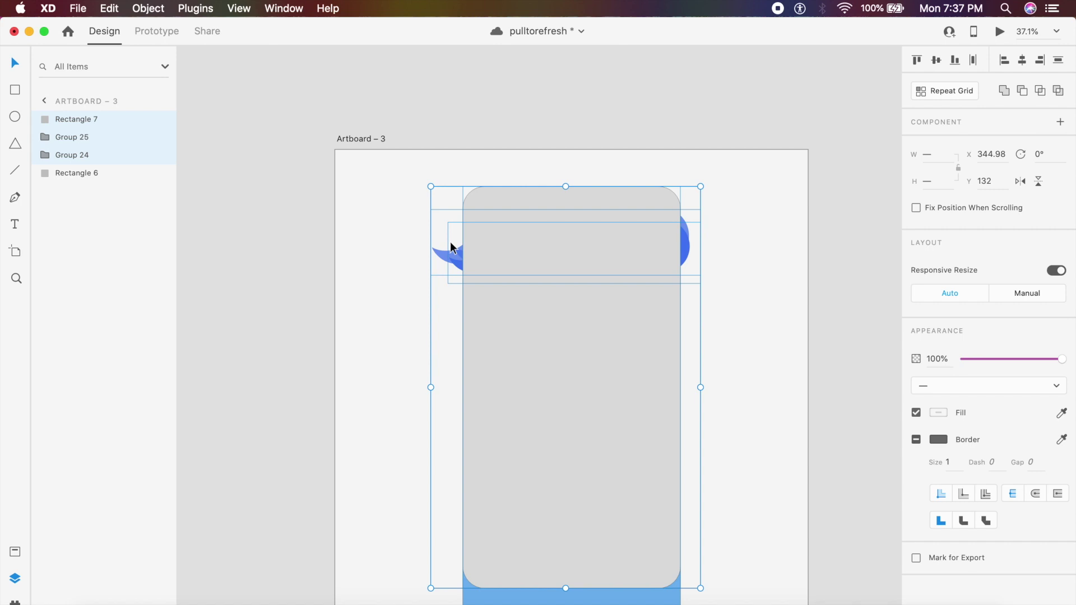
right_click(577, 373)
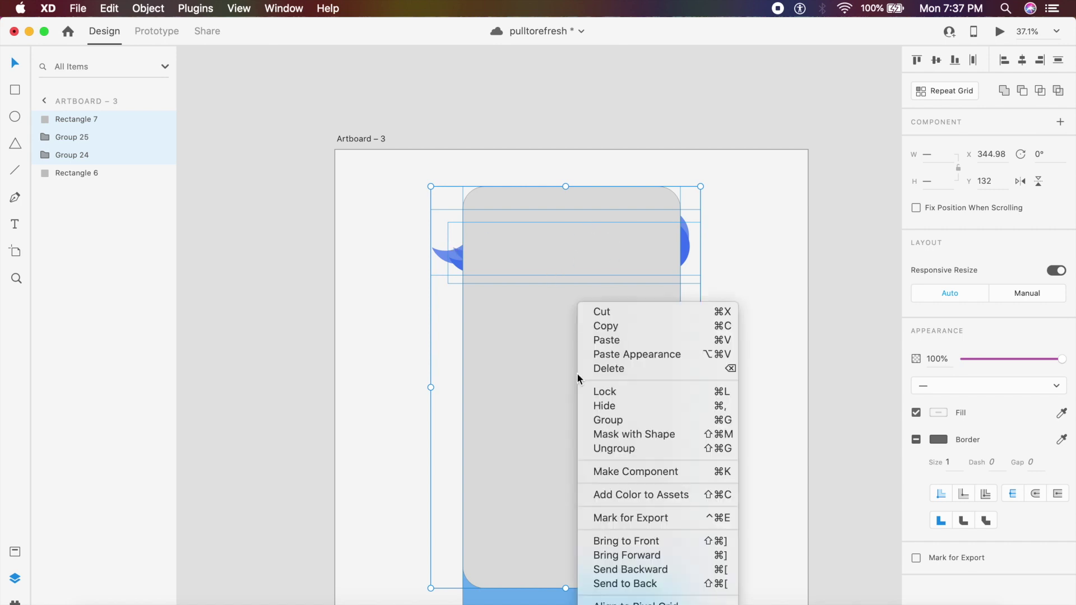
left_click(642, 435)
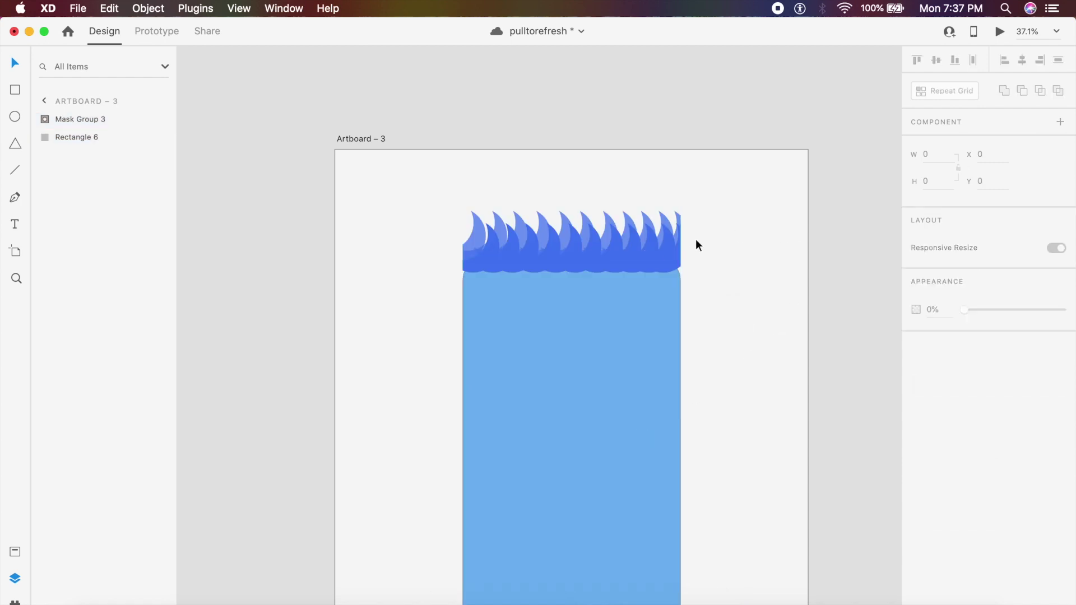
Duplicate the light-blue rectangle as a borderless white backdrop behind the waves at X 460, Y 132
left_click_drag(583, 391, 699, 327)
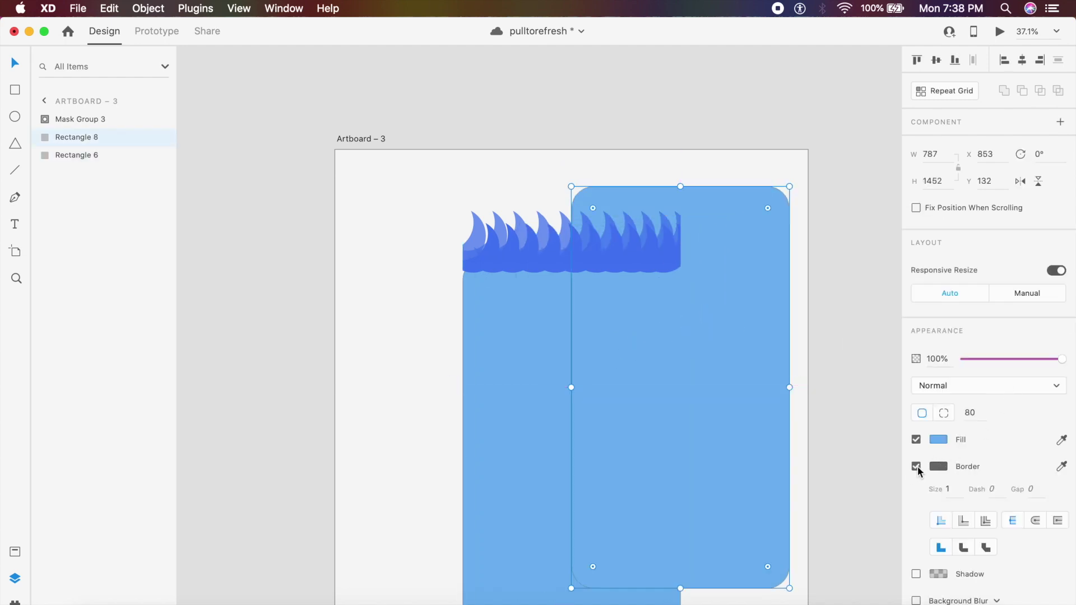
left_click(917, 466)
left_click(939, 444)
left_click_drag(826, 413, 618, 322)
left_click(834, 280)
key("super+bracketleft")
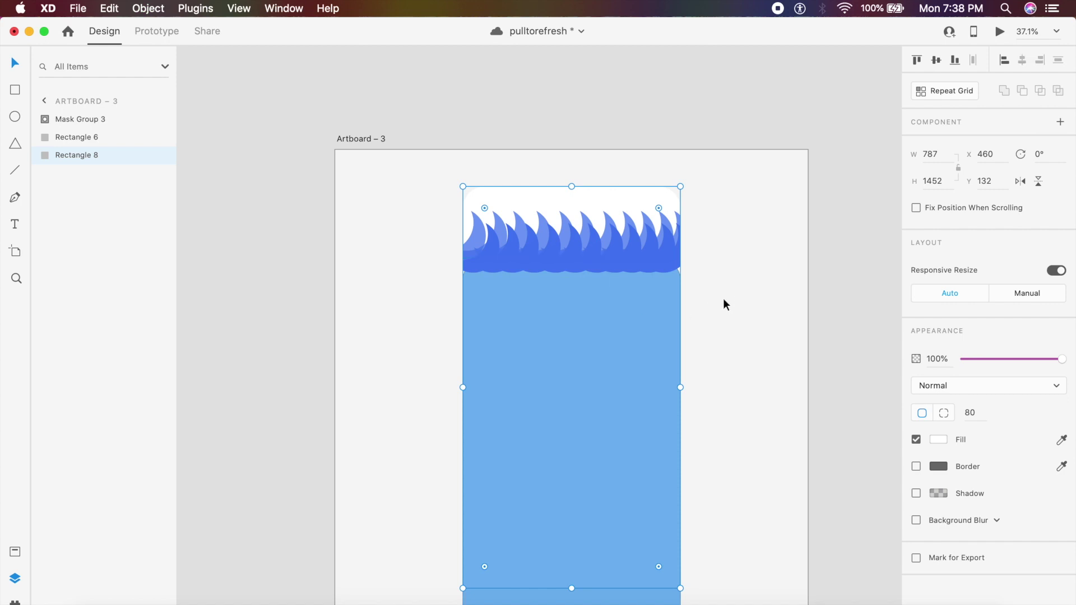
left_click(723, 298)
Bring the light-blue rectangle to the front, above the masked waves
left_click(585, 269)
mouse_move(604, 395)
left_mouse_down()
mouse_move(609, 326)
mouse_move(614, 409)
left_mouse_up()
key("super+shift+bracketright")
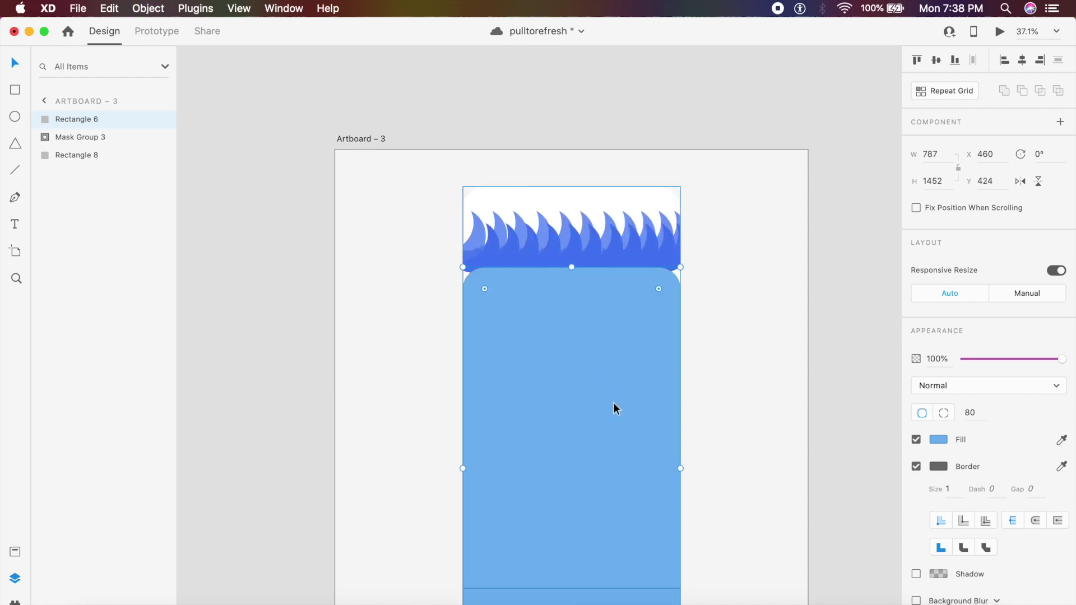
key("super+z")
Set the corner radius of the light-blue and white rectangles to 0 and move the light-blue one up over the waves
left_click(973, 412)
type("0")
key("Return")
left_click(599, 205)
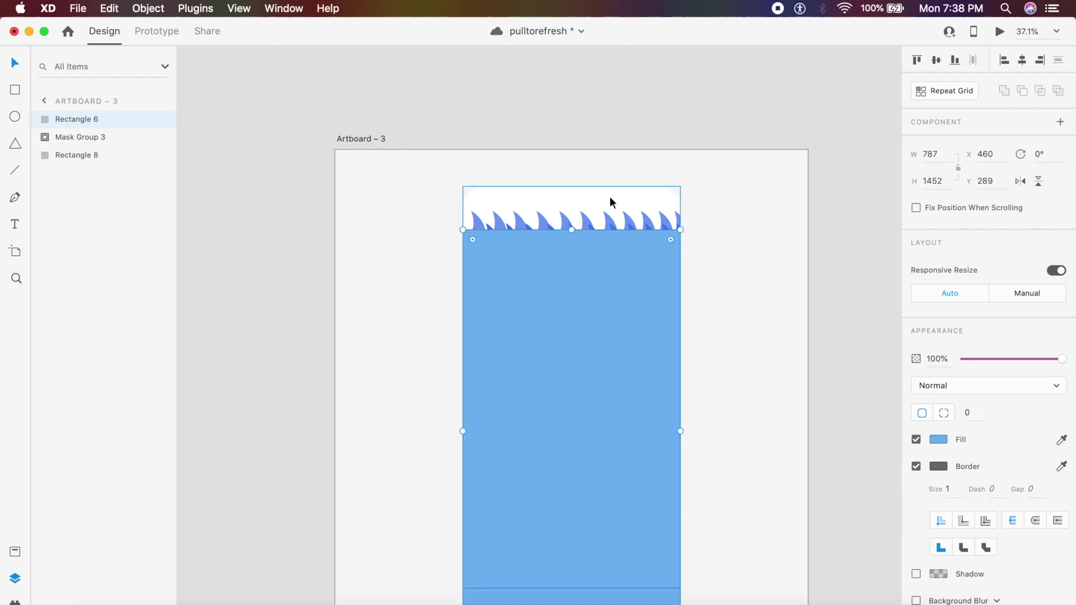
left_click(976, 417)
type("0")
key("Return")
left_click(756, 362)
left_click_drag(571, 379, 577, 337)
Paste the sailboat enlarged to about 188 by 220 and place it over the uncovered waves
key("cmd+v")
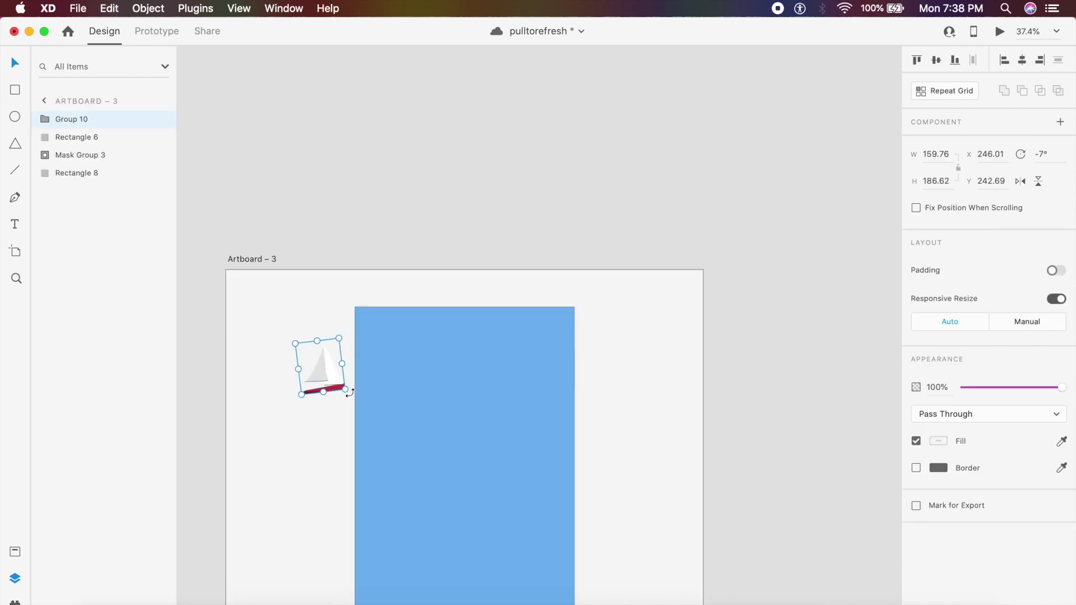
left_click_drag(346, 390, 354, 397)
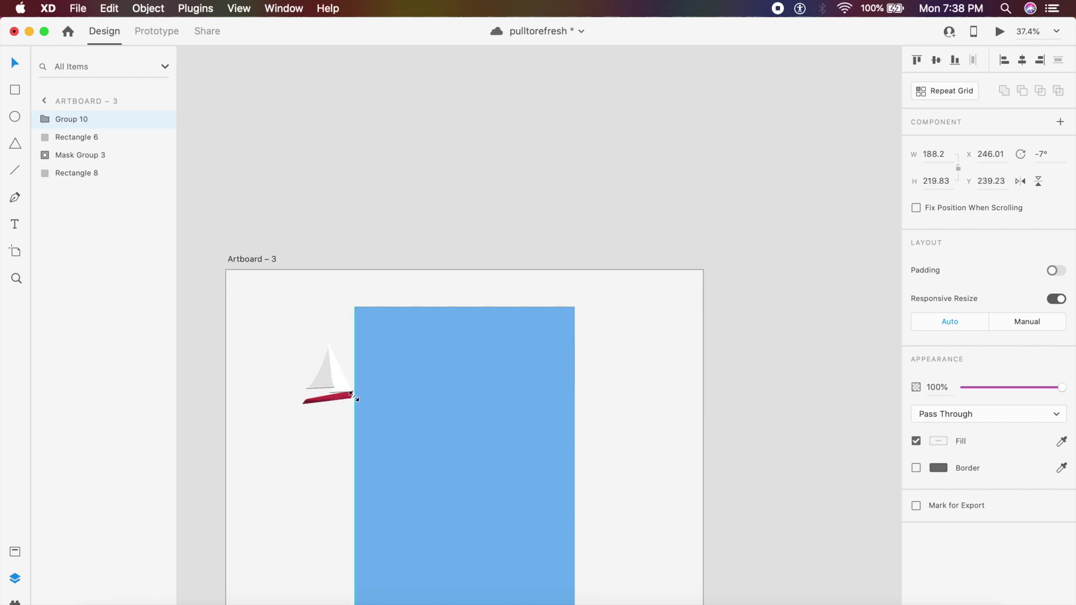
left_click(448, 384)
left_click_drag(487, 372, 488, 458)
left_click_drag(339, 364, 466, 341)
Move the sailboat into the wave mask group, layered between the two wave groups
key("super+x")
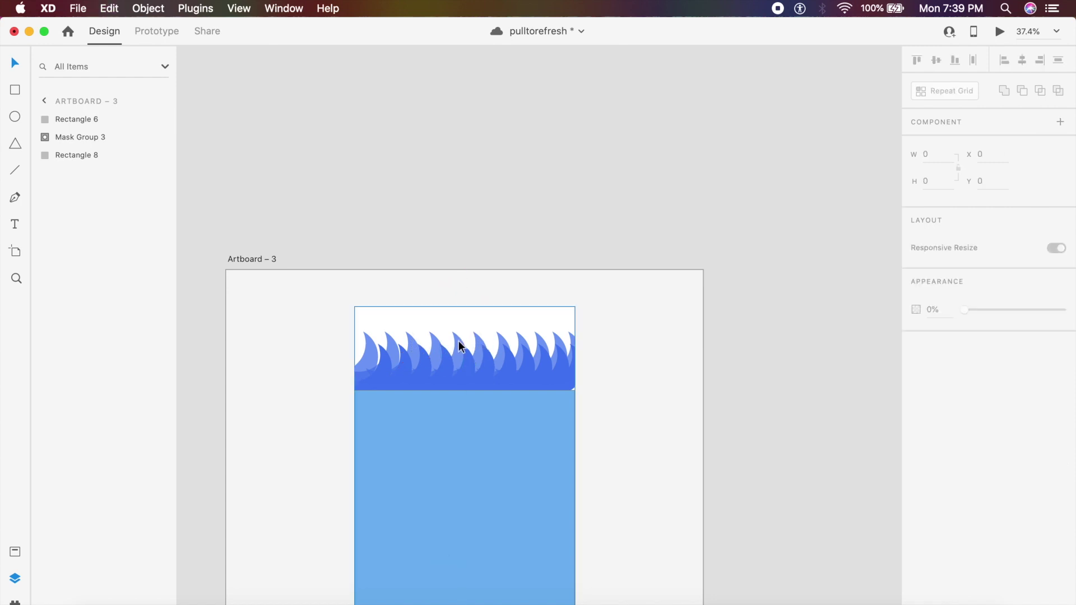
double_click(459, 341)
key("super+v")
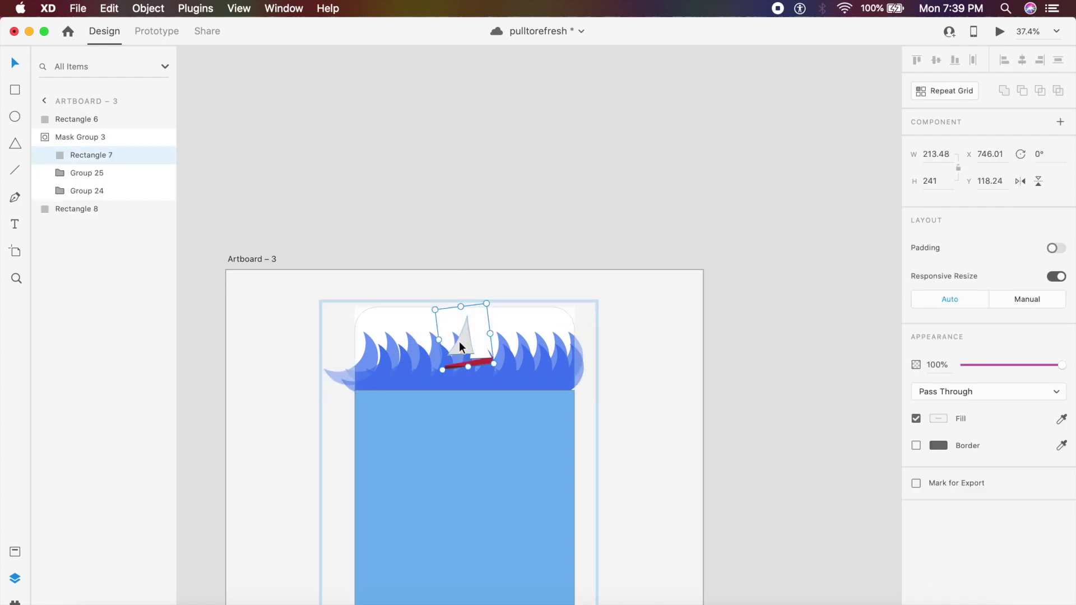
scroll(459, 341, "up", 5)
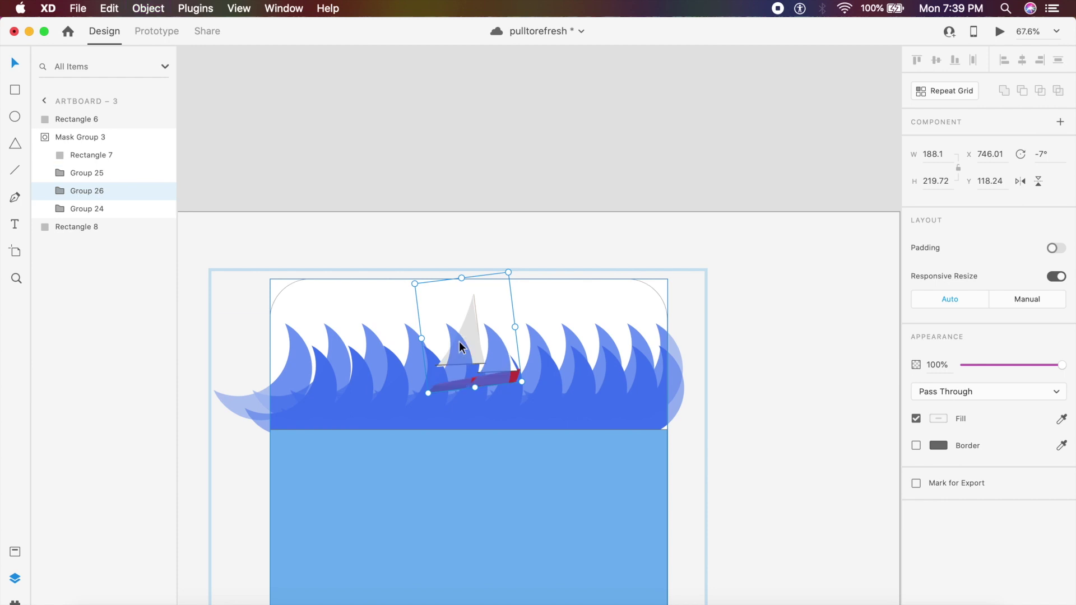
Raise the sailboat by 40 px inside the mask and cover the scene again with the light-blue rectangle
key("shift+Up")
key("shift+Up")
key("shift+Up")
key("shift+Up")
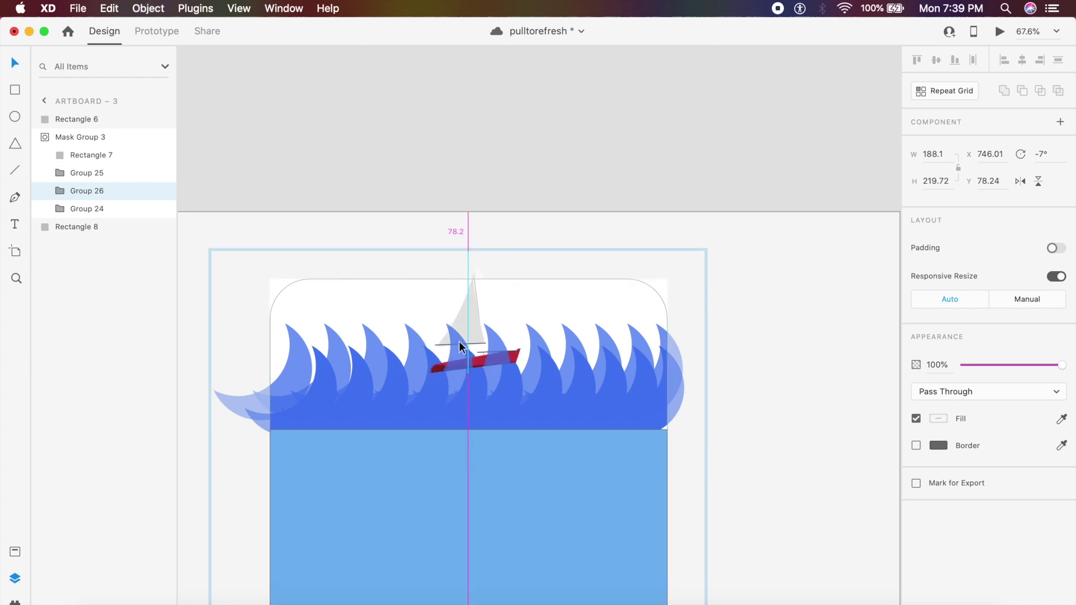
left_click(707, 216)
scroll(707, 216, "down", 5)
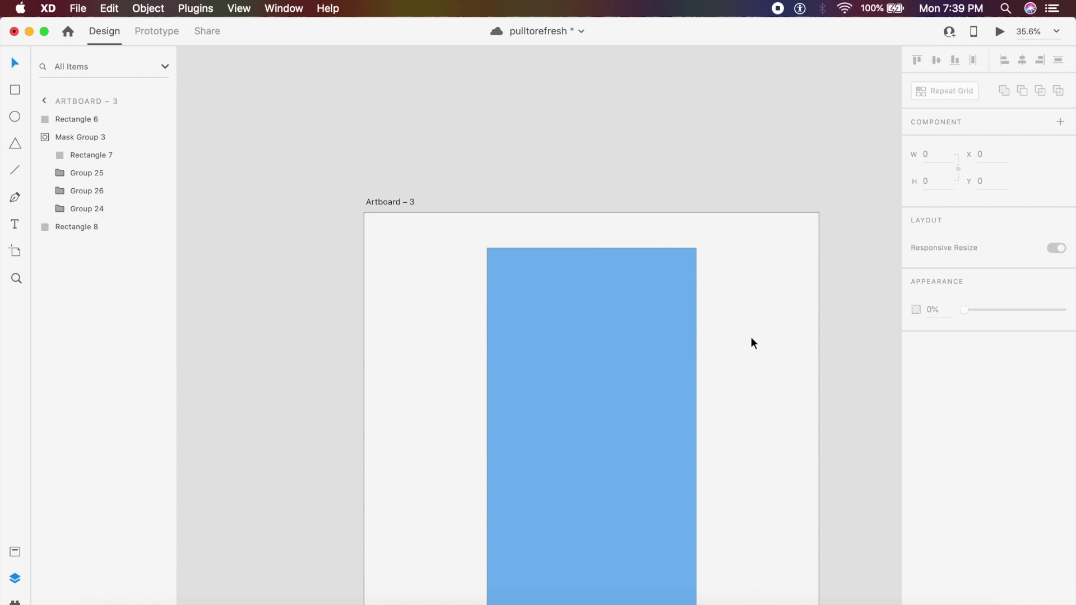
Duplicate Artboard – 3 with all its contents
left_click(389, 203)
scroll(483, 175, "right", 5)
scroll(483, 172, "right", 1)
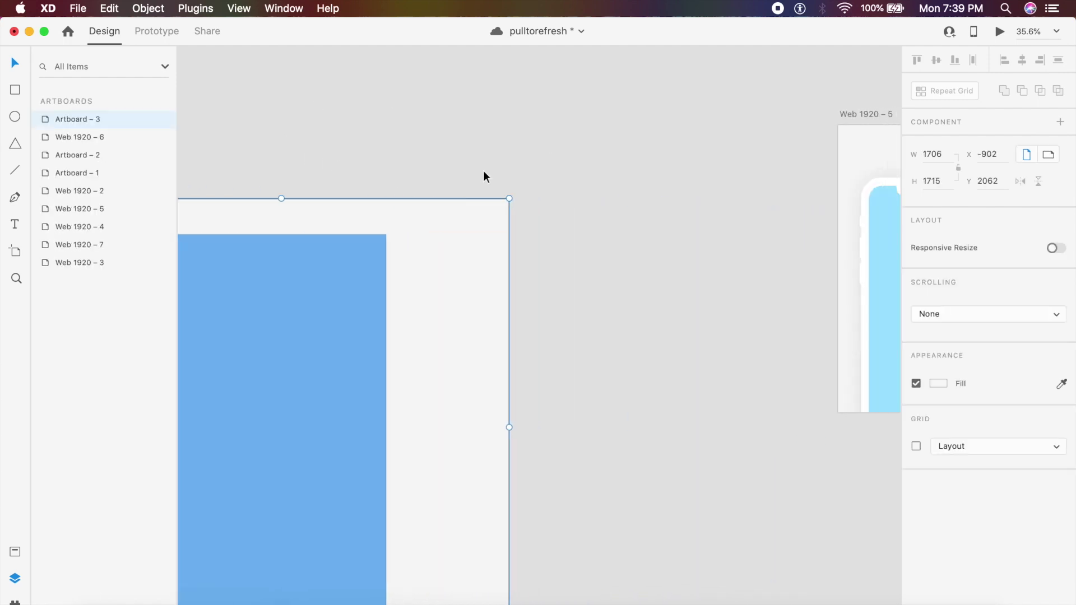
key("super+d")
scroll(514, 190, "left", 5)
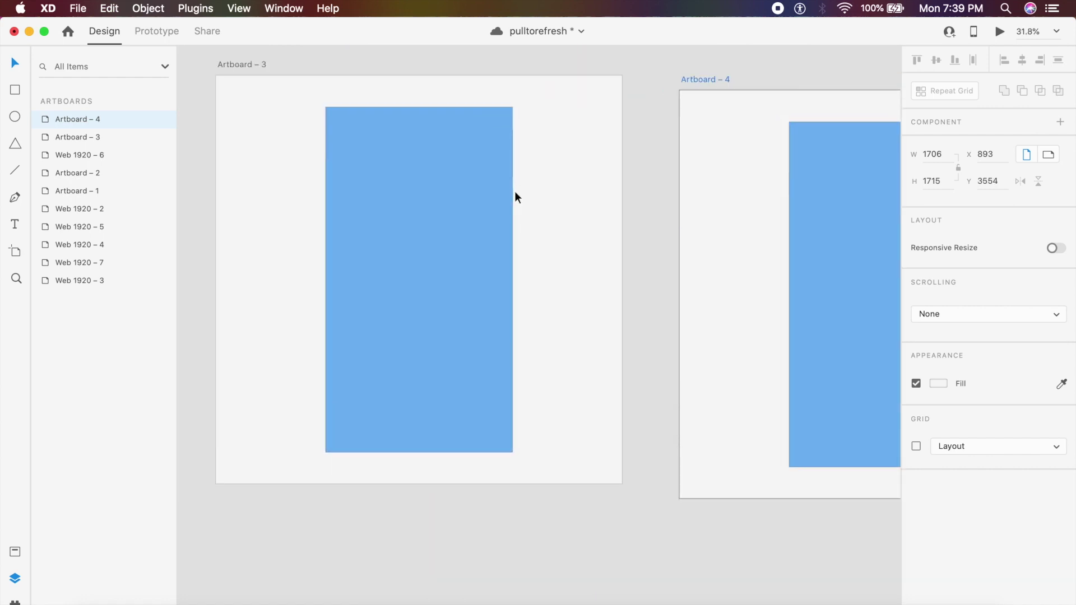
scroll(560, 224, "right", 10)
Move the light-blue rectangle on Artboard – 4 down to about Y 416 to uncover the waves and sailboat
left_click(600, 244)
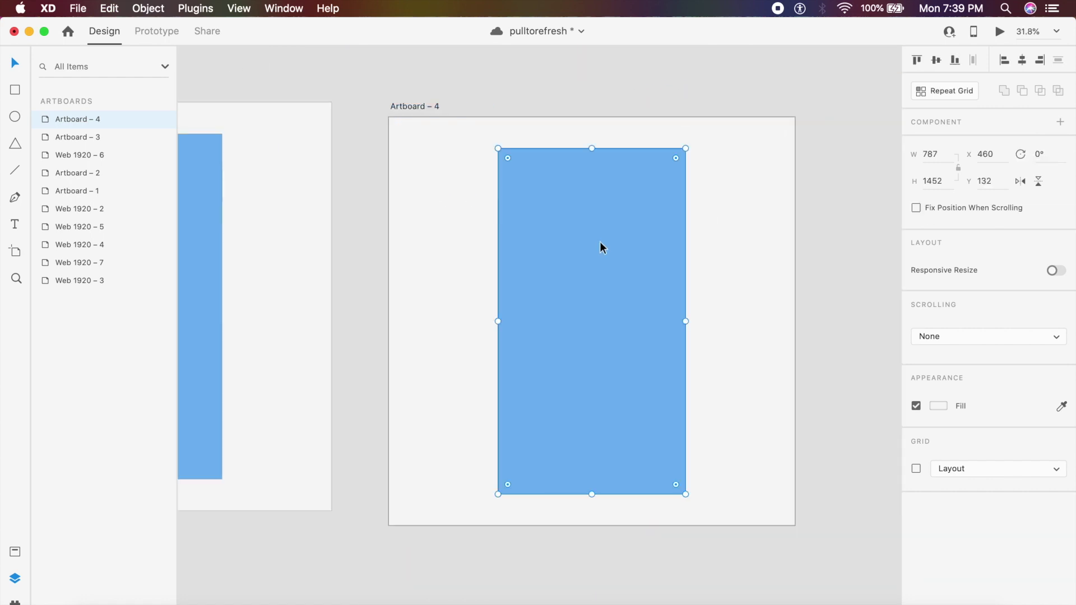
left_click_drag(615, 251, 620, 319)
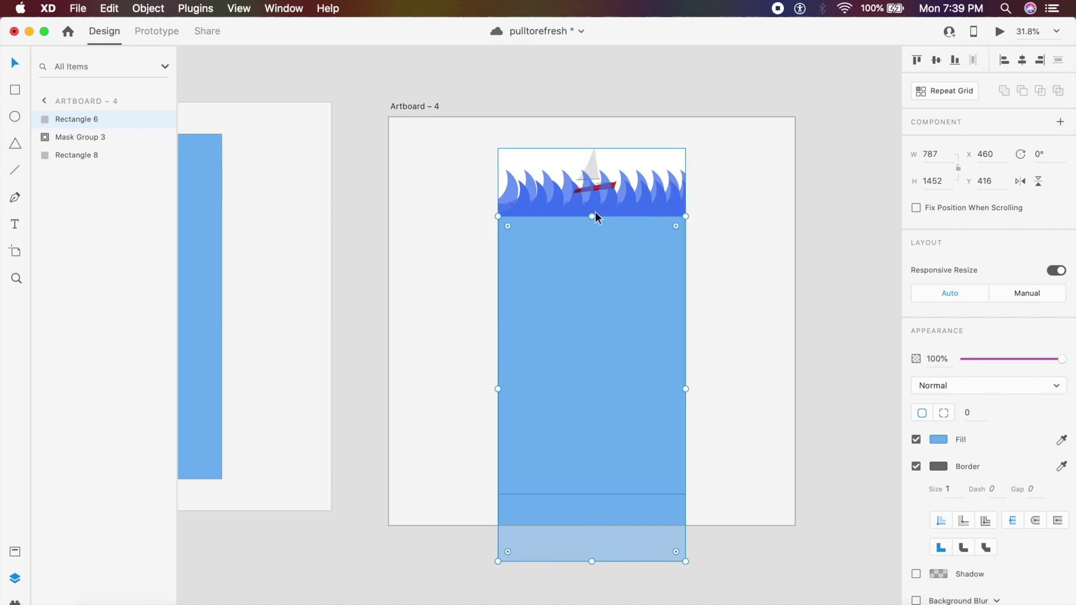
left_click(715, 215)
Save the document and set the rotation of Group 23, inside Subtraction 18 of wave Group 25, to 360°
scroll(715, 215, "up", 3)
double_click(586, 208)
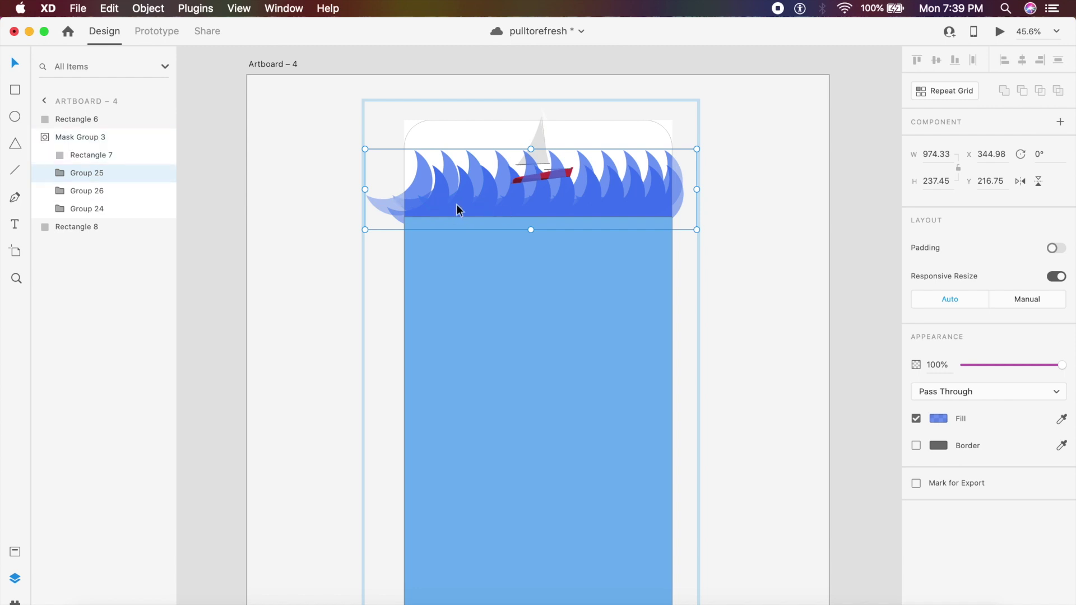
left_click(60, 173)
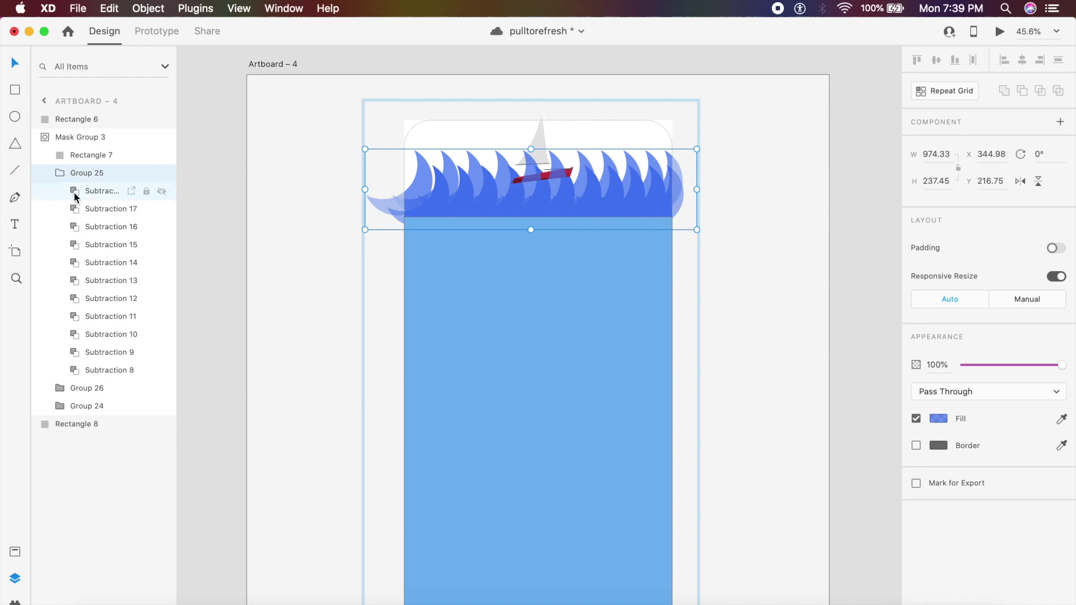
left_click(74, 191)
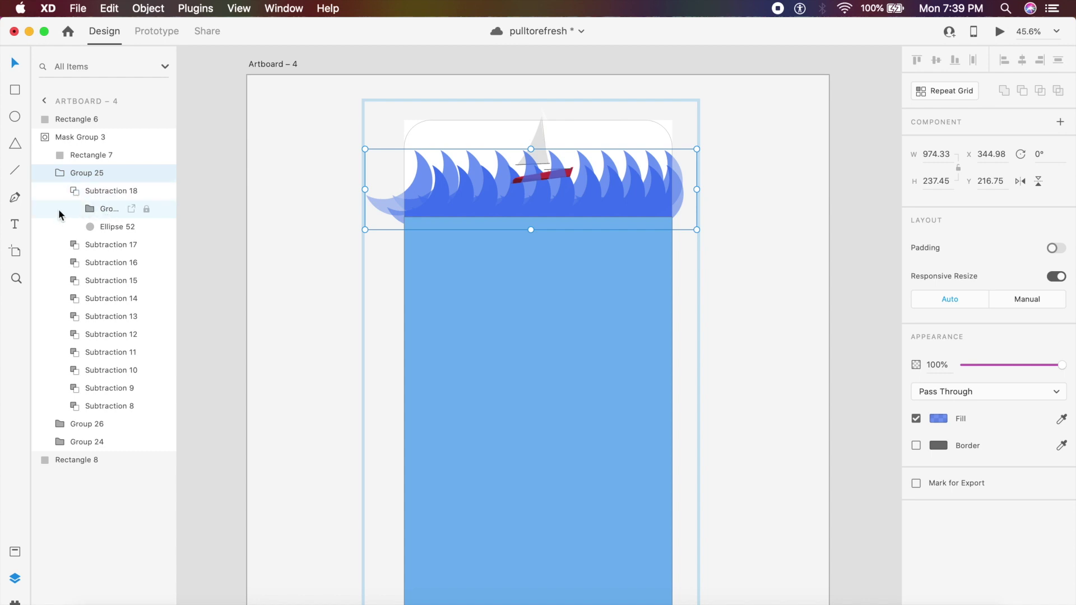
key("super+s")
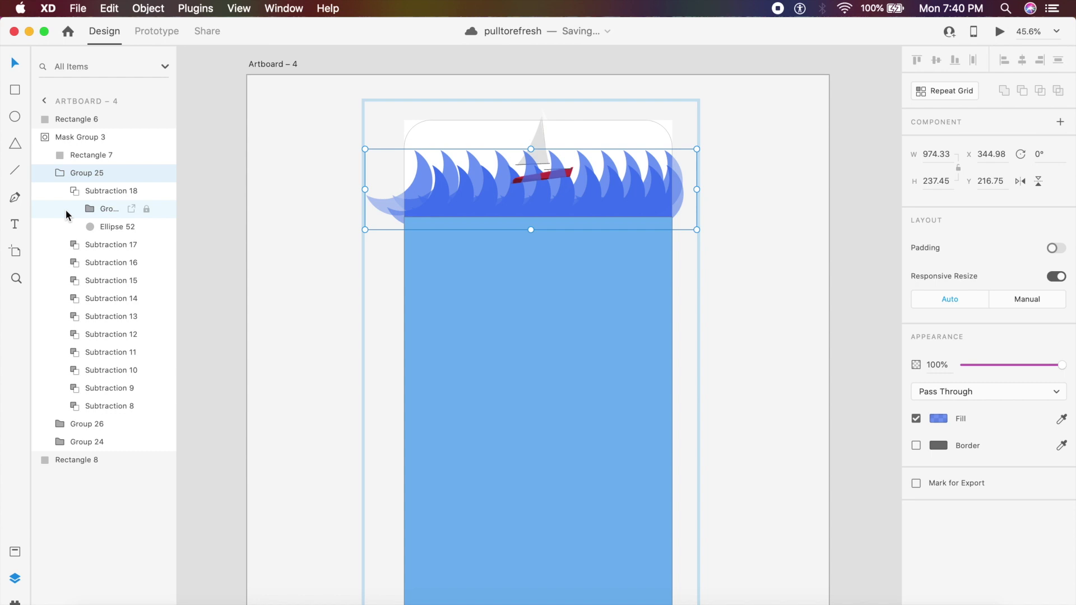
left_click(66, 215)
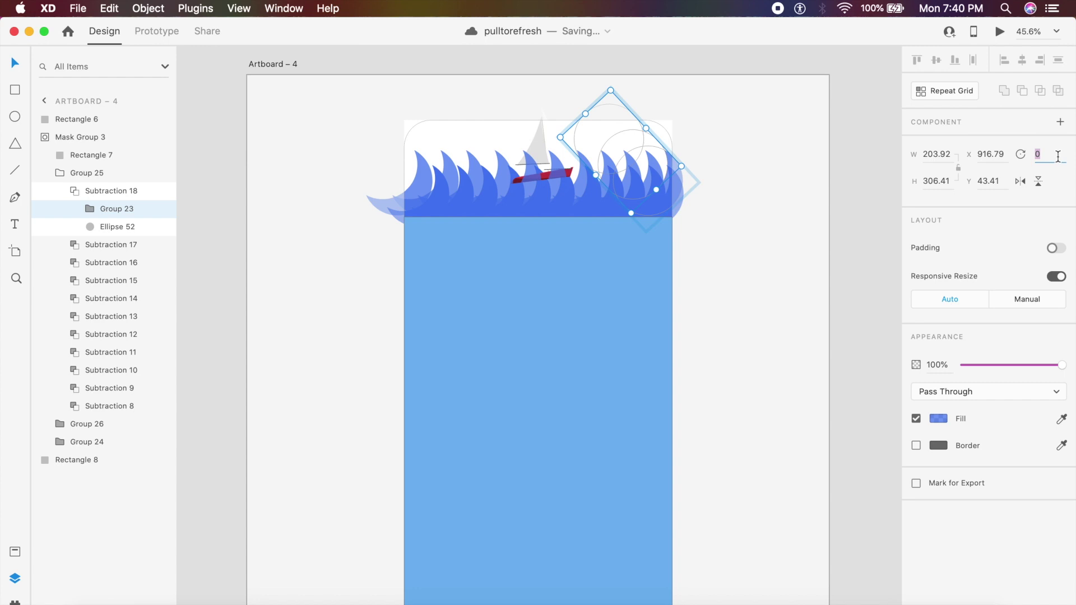
type("360")
key("Return")
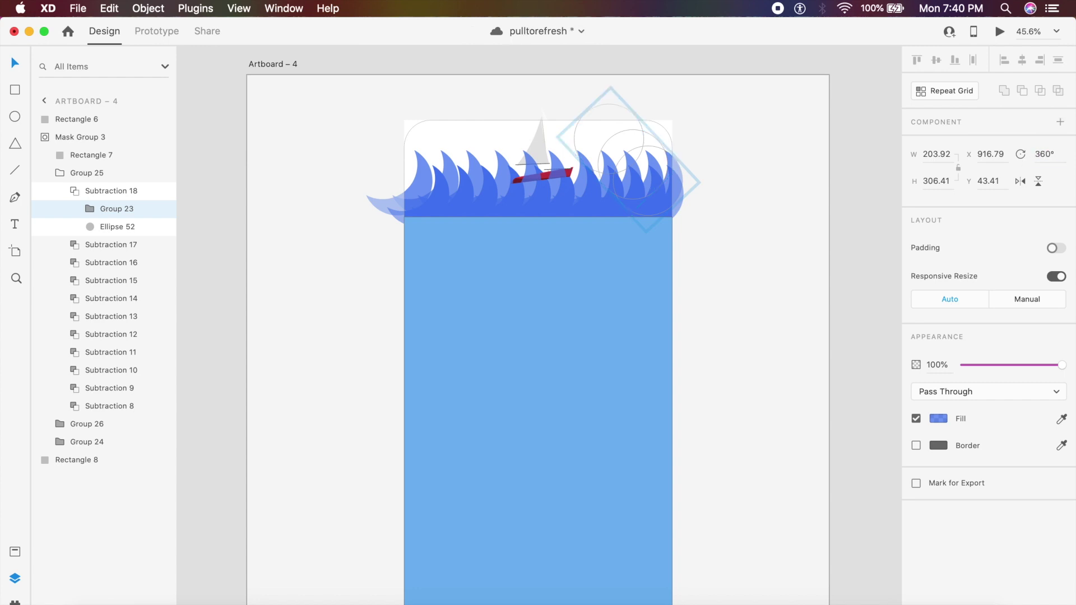
Set the rotation of Group 22, inside Subtraction 17 of wave Group 25, to 360°
left_click(64, 244)
left_click(1052, 154)
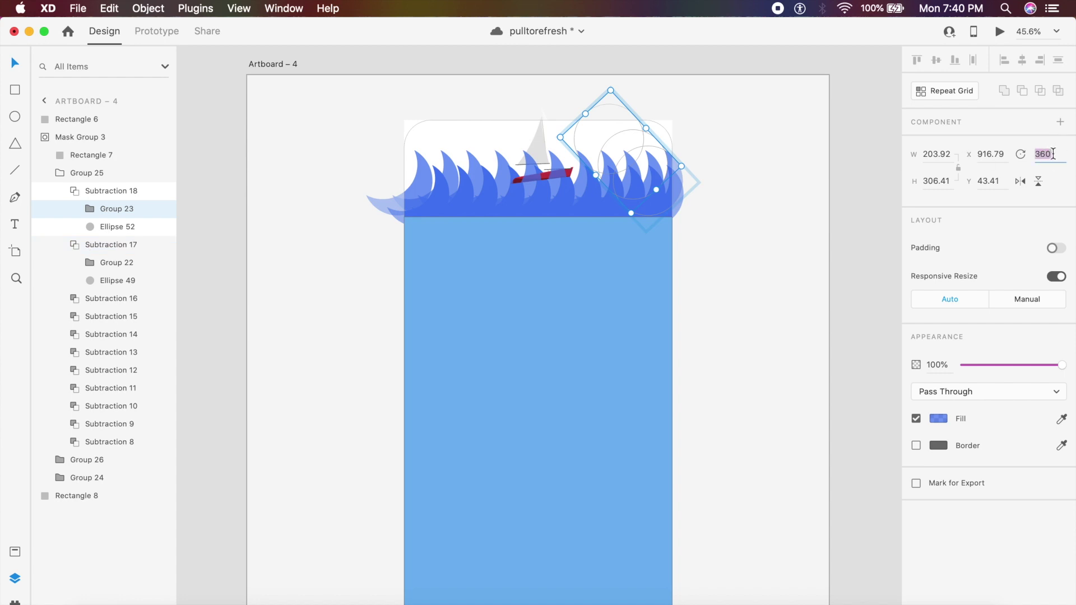
left_click(91, 264)
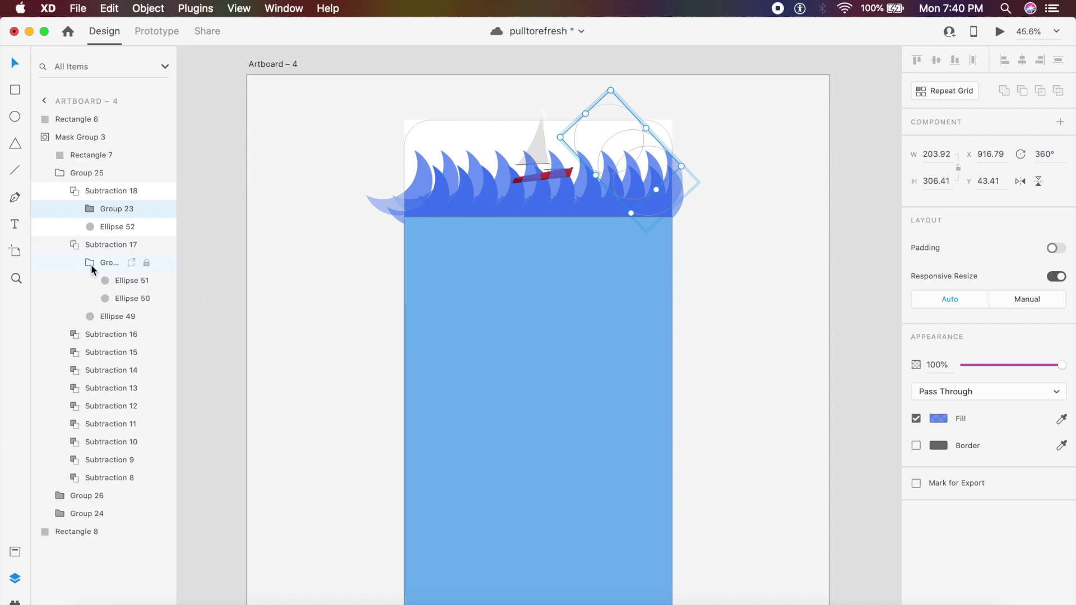
left_click(79, 262)
left_click(55, 265)
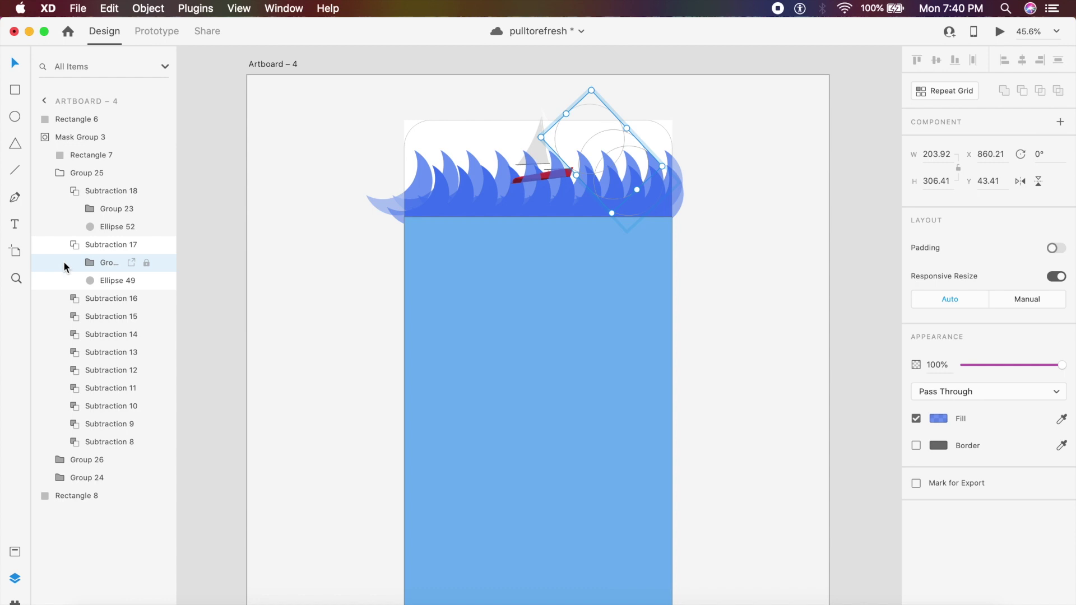
left_click(1051, 152)
type("360")
key("Return")
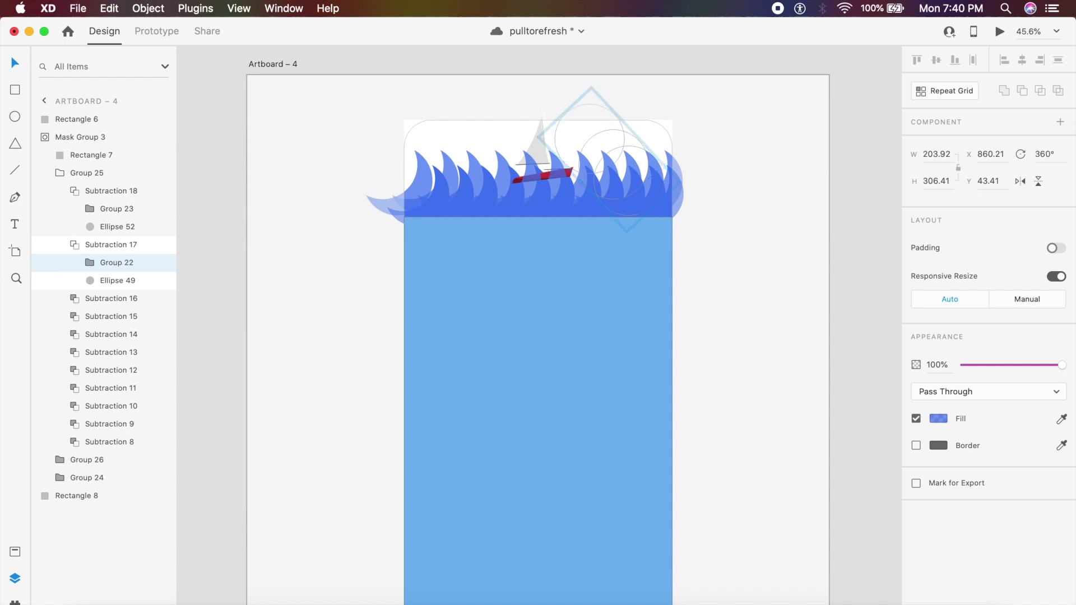
Set the rotation of Group 21, inside Subtraction 16 of wave Group 25, to 360°
left_click(75, 301)
left_click(87, 321)
left_click(1049, 154)
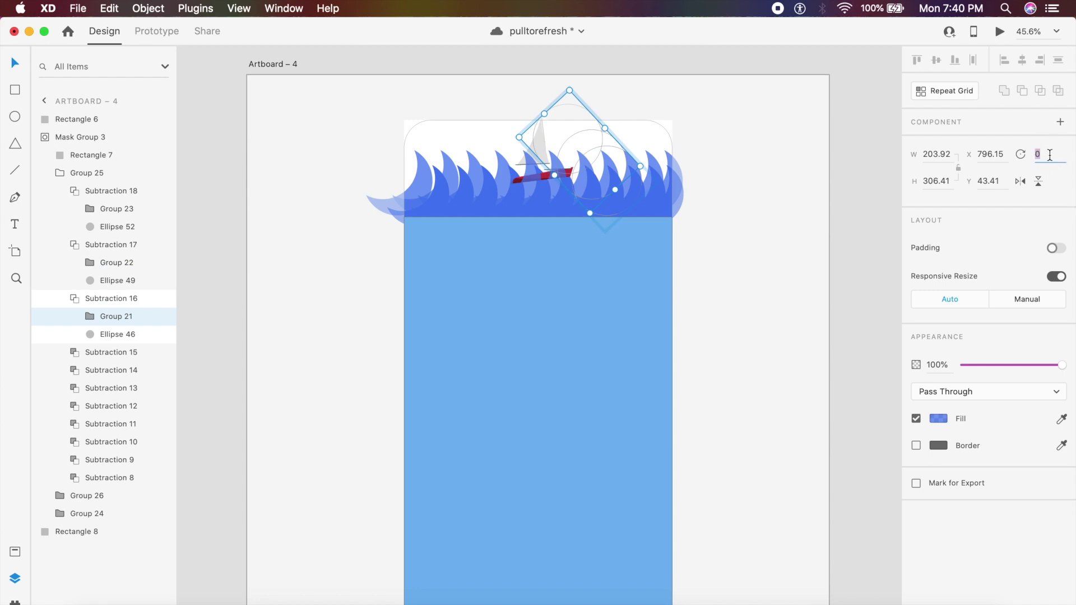
key("Return")
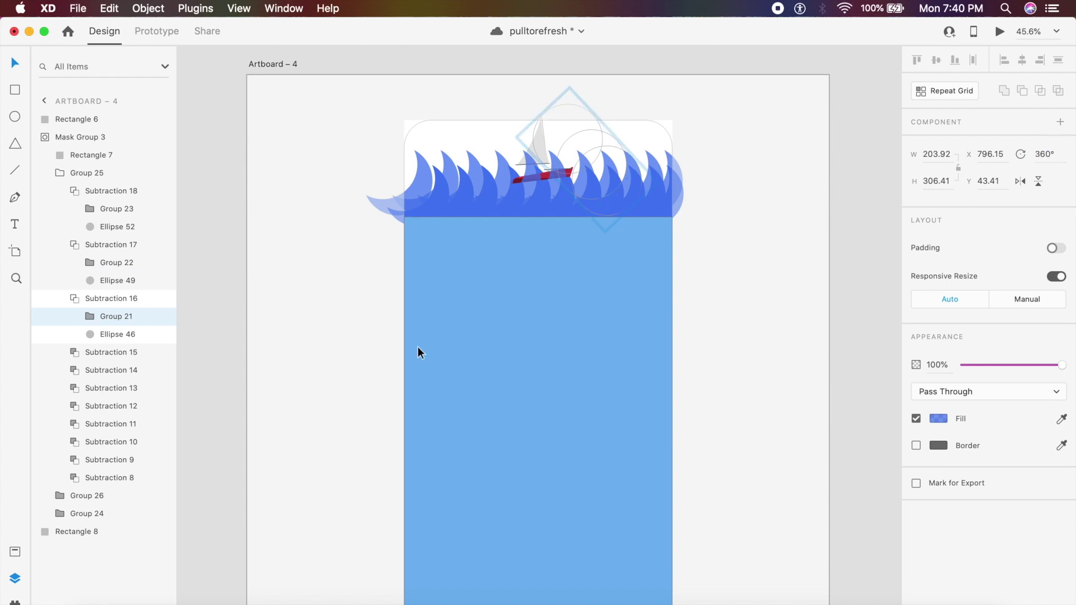
Set the rotation of Group 20 inside Subtraction 15 to 360° and continue with the inner groups of Group 25's remaining crescents
left_click(74, 353)
left_click(79, 372)
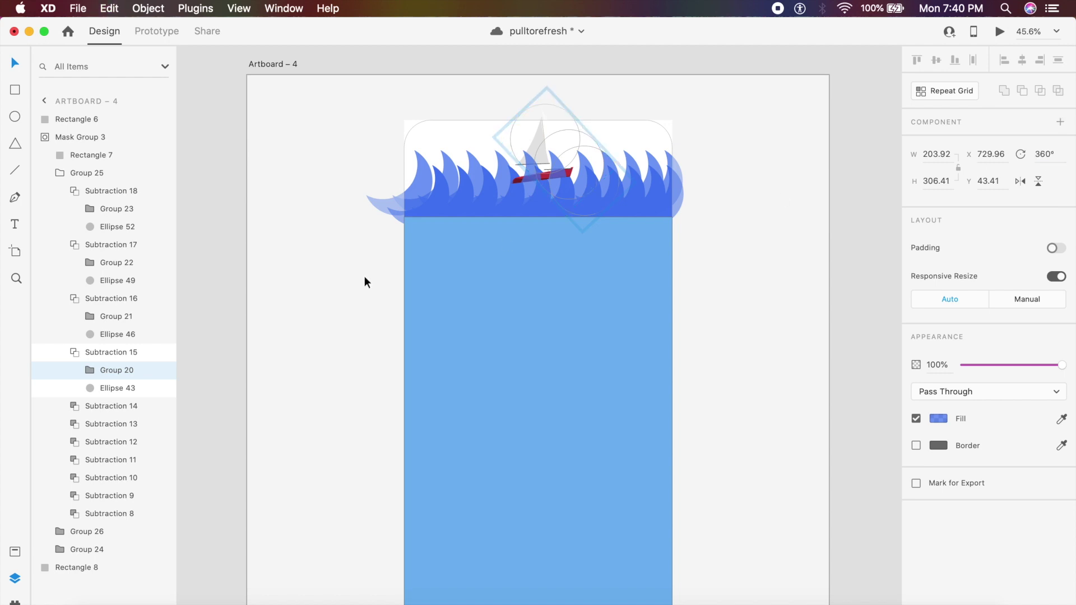
left_click(68, 407)
left_click(73, 431)
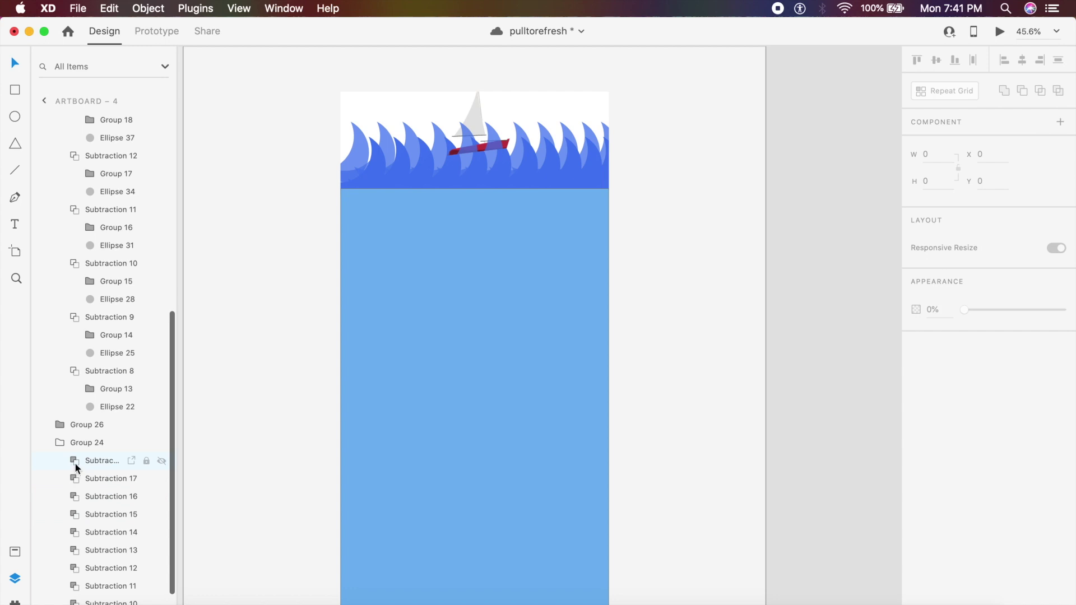
Set the rotation of Group 23, inside Subtraction 18 of wave Group 24 on Artboard 4, to -360°
left_click(406, 133)
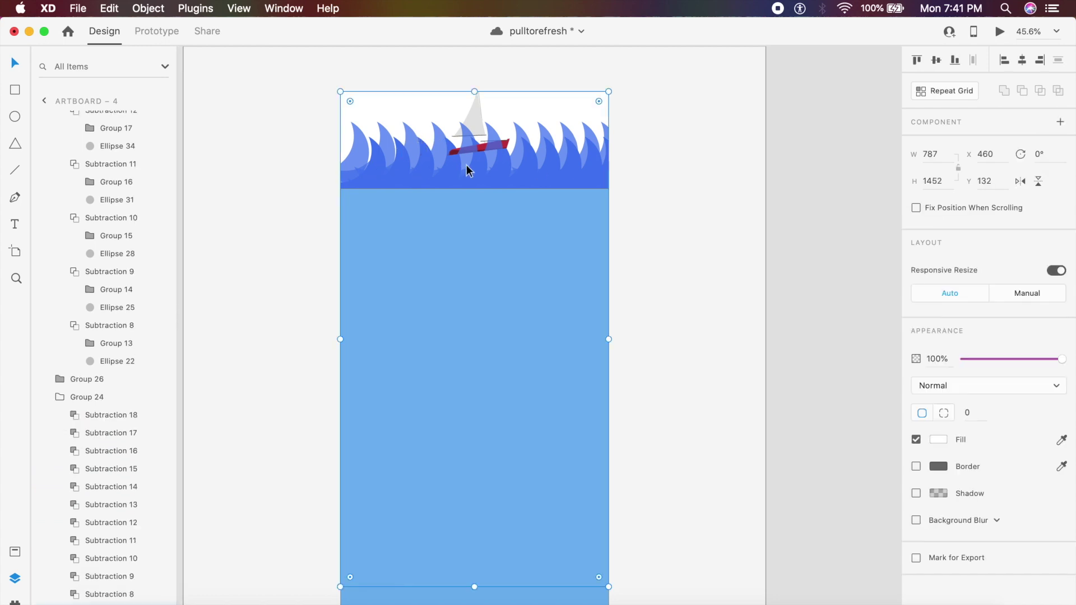
scroll(106, 515, "down", 1)
scroll(106, 515, "up", 1)
left_click(74, 420)
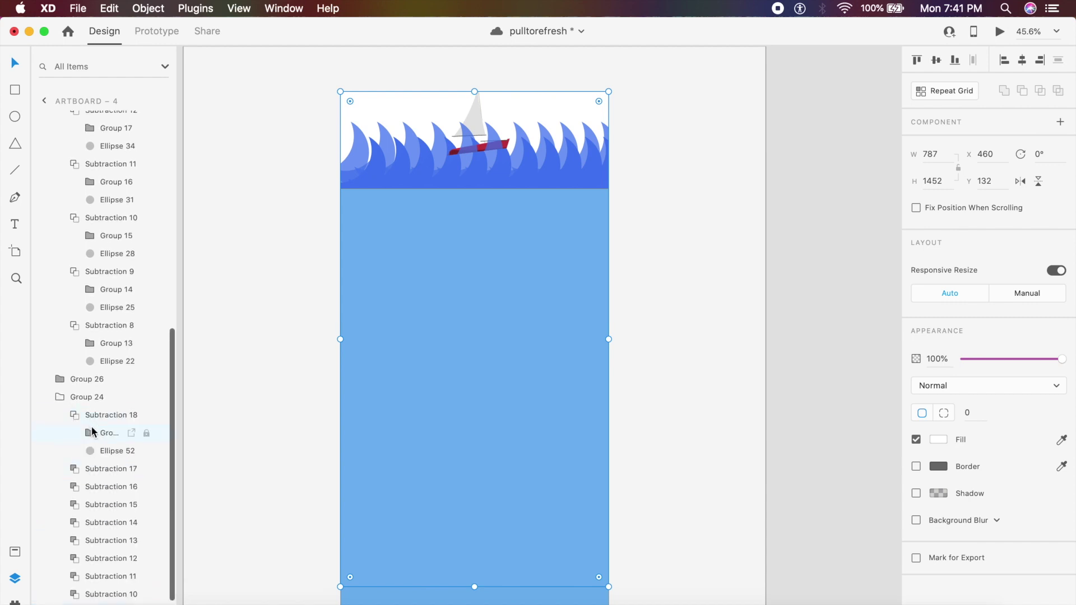
left_click(82, 434)
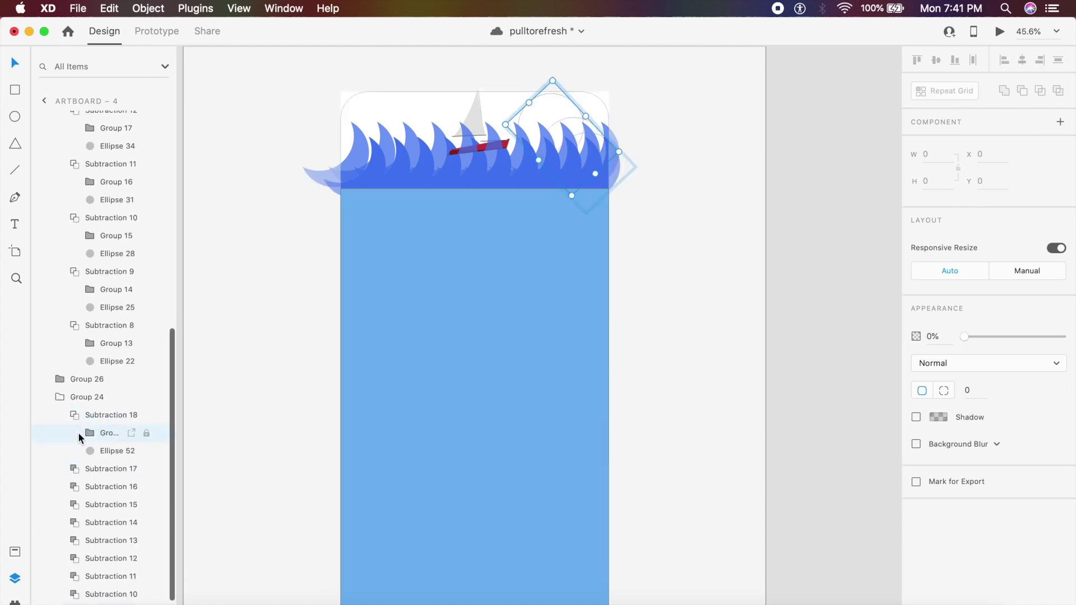
left_click(1058, 156)
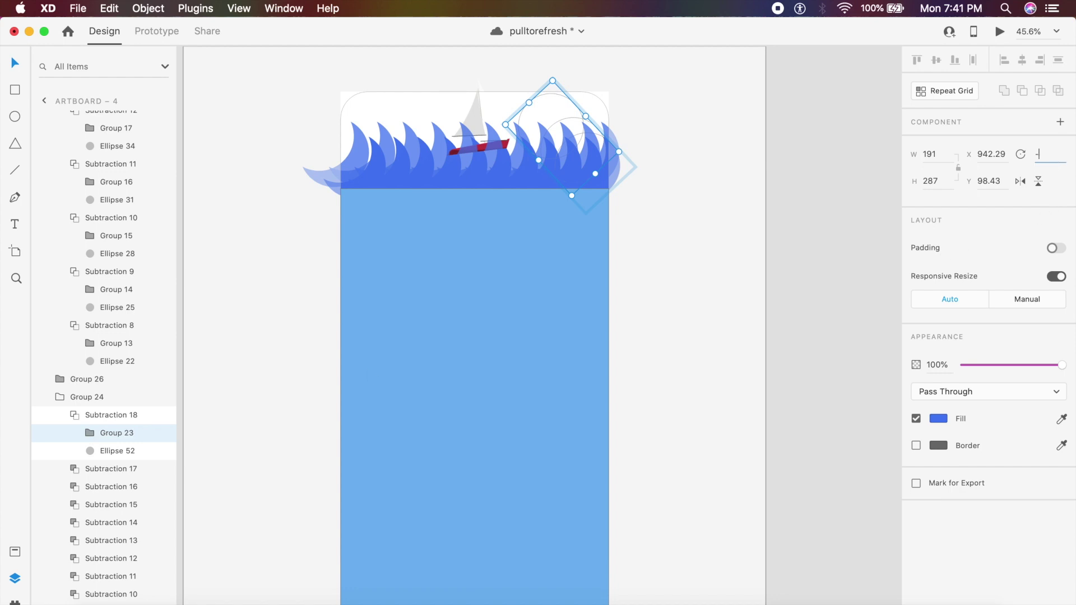
key("Return")
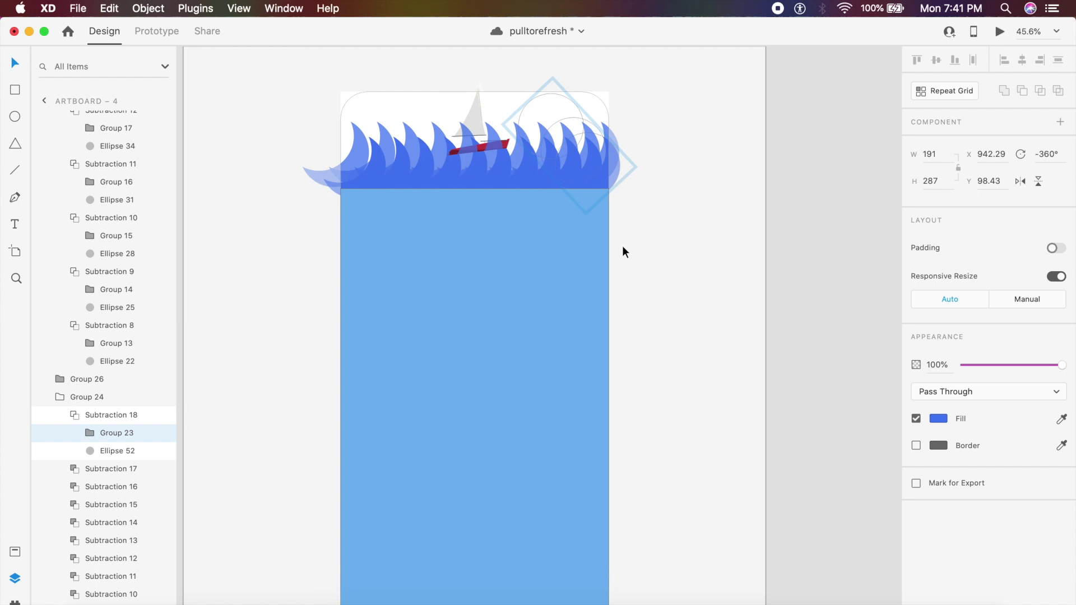
Set the rotation of Group 22, inside Subtraction 17 of wave Group 24, to 360°
left_click(66, 469)
scroll(78, 454, "down", 2)
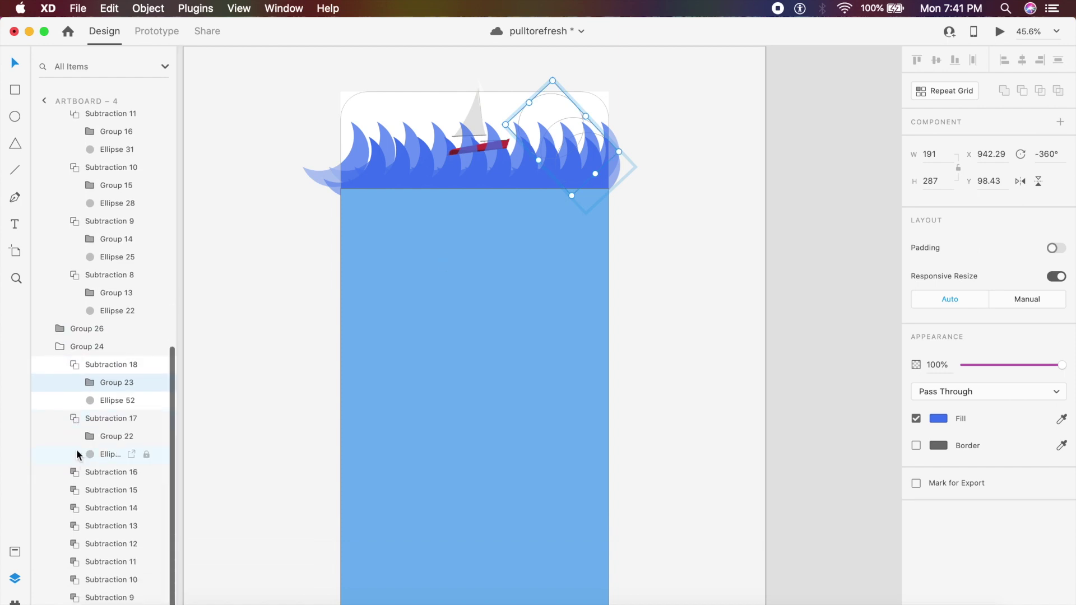
left_click(76, 437)
left_click(1057, 157)
type("360")
key("Return")
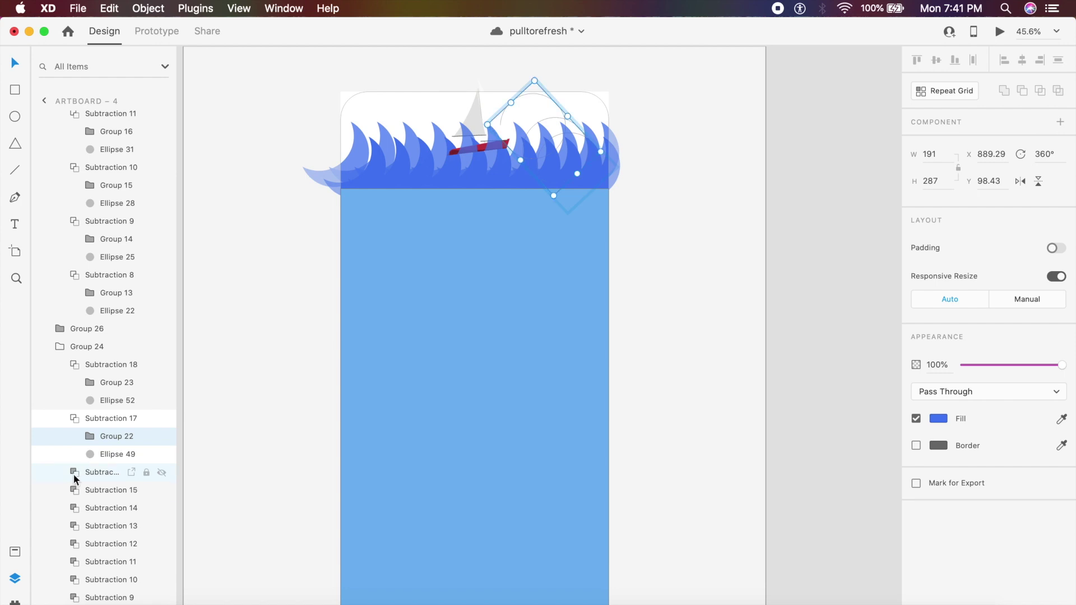
Set the rotation of the inner group of Subtraction 16 in wave Group 24 to 360°
left_click(67, 472)
left_click(73, 490)
left_click(1043, 153)
type("360")
key("Return")
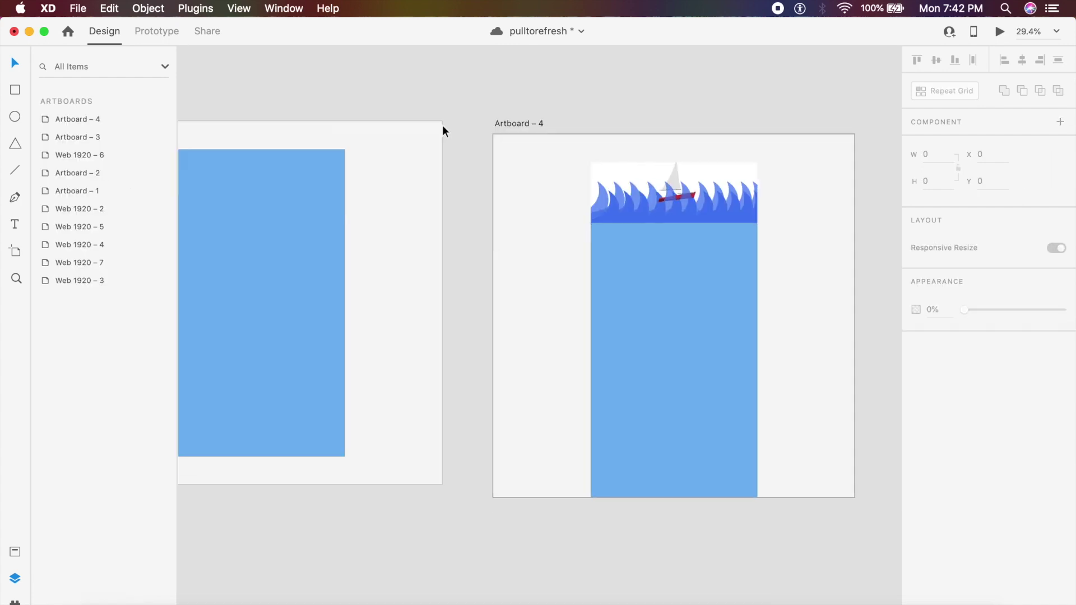
Duplicate Artboard 3 and place the copy on the far side of Artboard 4
scroll(442, 126, "down", 3)
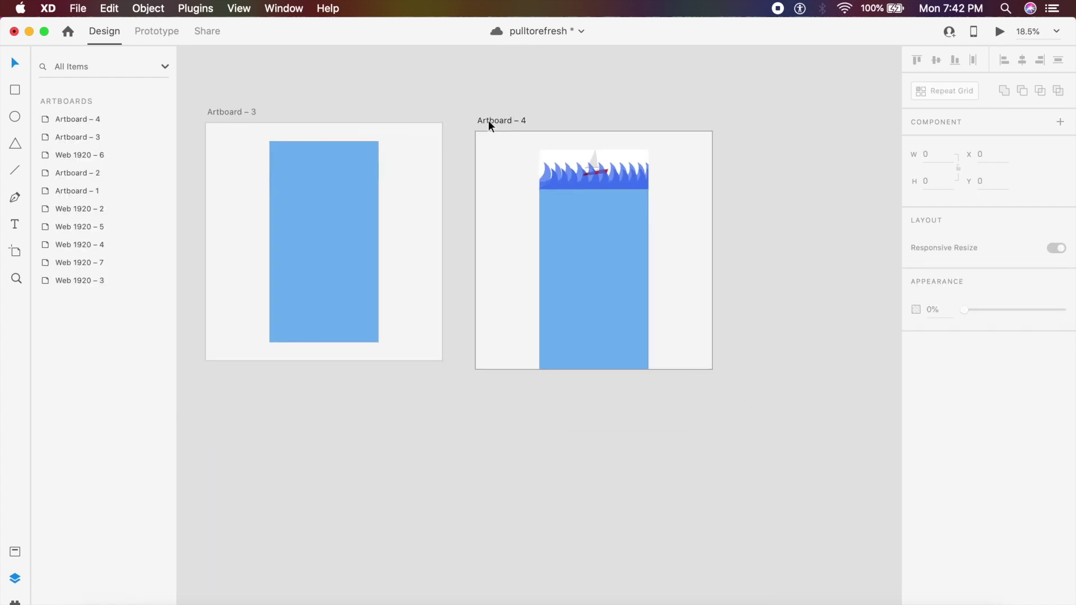
left_click_drag(234, 112, 774, 116)
scroll(772, 112, "right", 5)
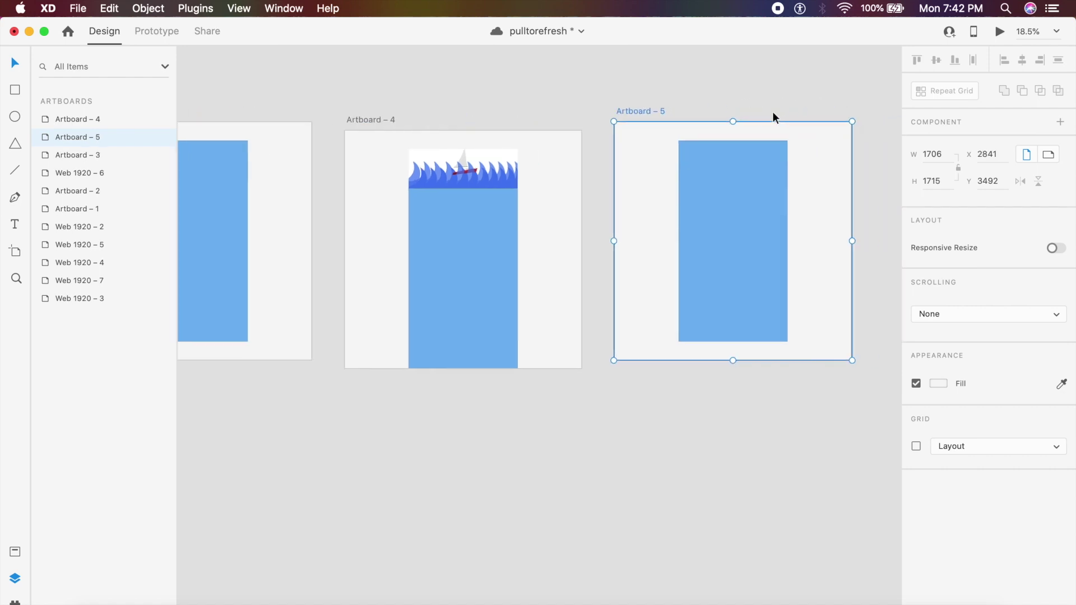
Match the blue Rectangle 6 on Artboard 5 to its Artboard 4 counterpart by setting its Y position to 416
left_click(689, 242)
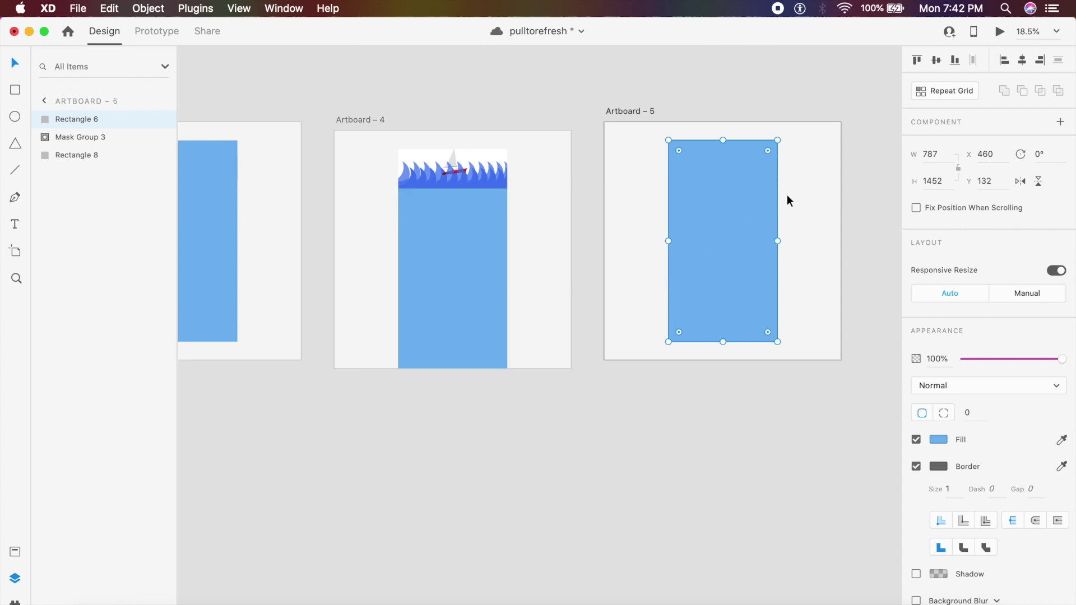
left_click(442, 268)
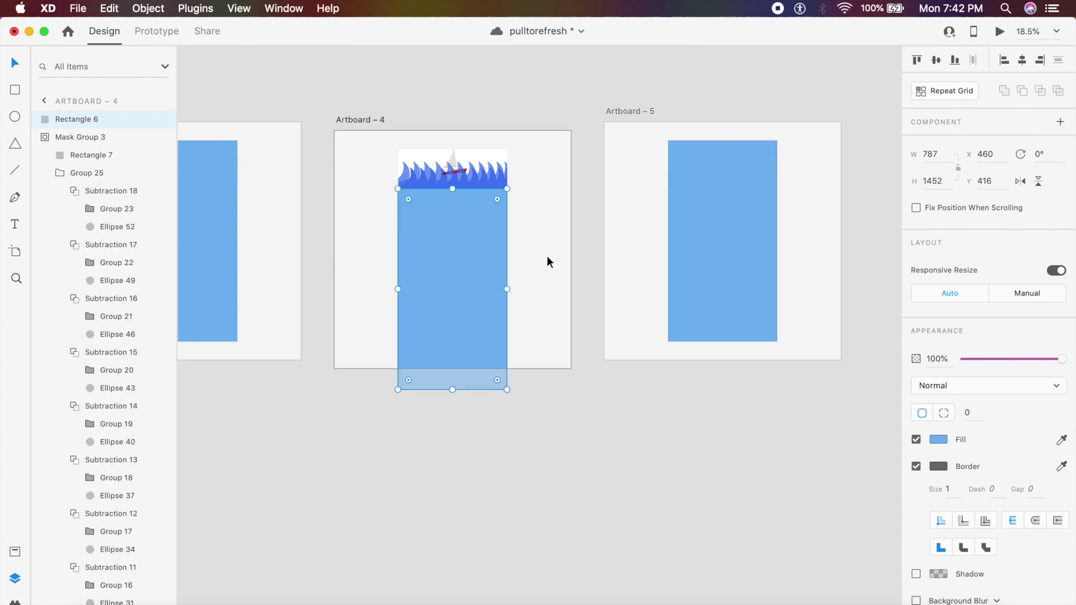
left_click(989, 185)
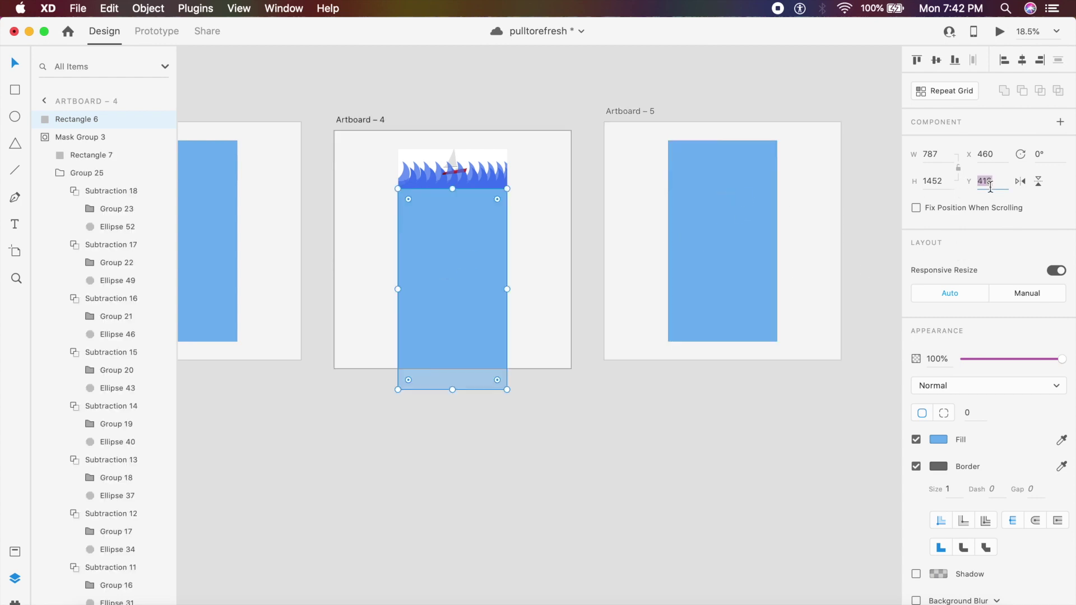
left_click(661, 262)
left_click(989, 183)
type("416")
key("Return")
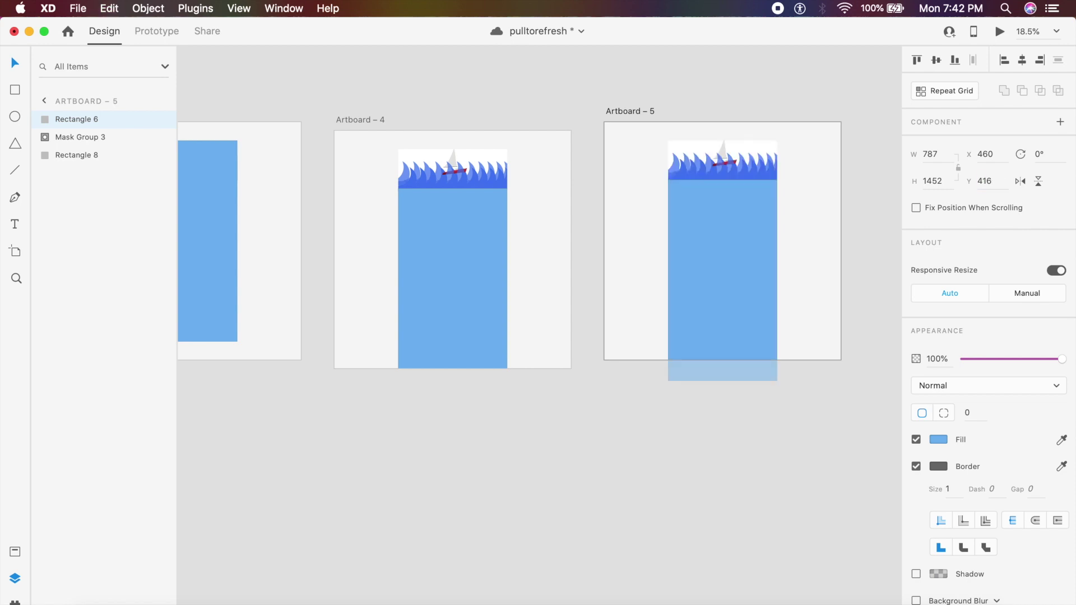
left_click(819, 231)
scroll(819, 227, "up", 3)
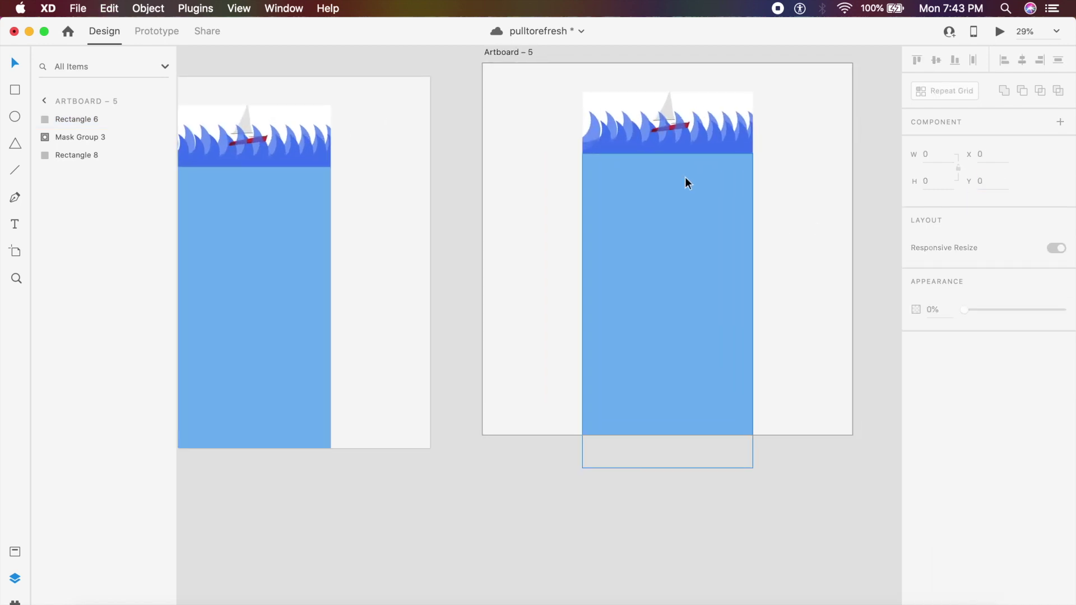
left_click(709, 143)
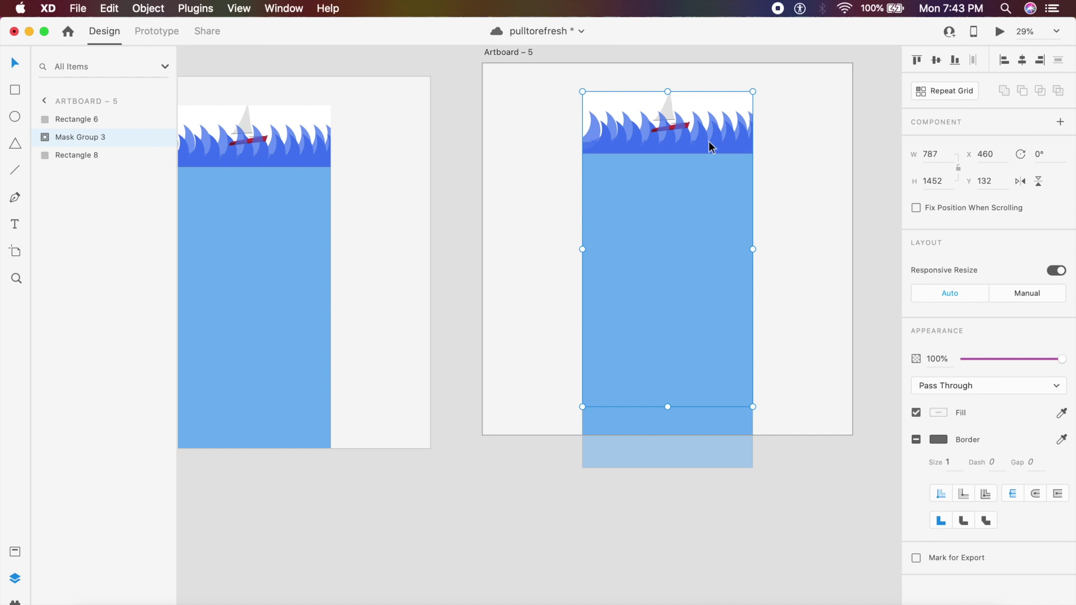
scroll(674, 146, "up", 3)
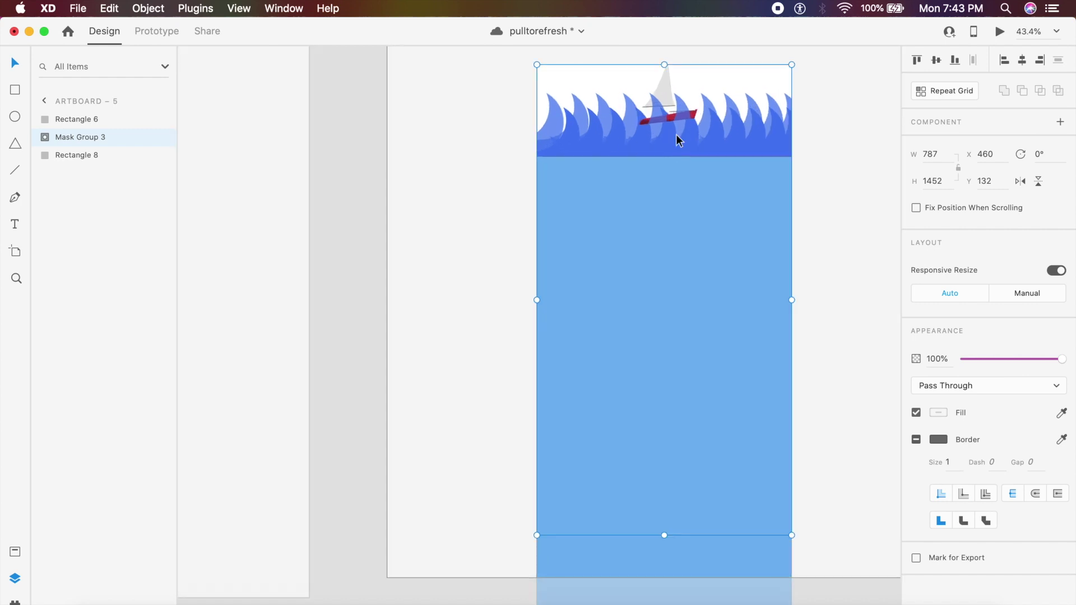
scroll(675, 135, "left", 6)
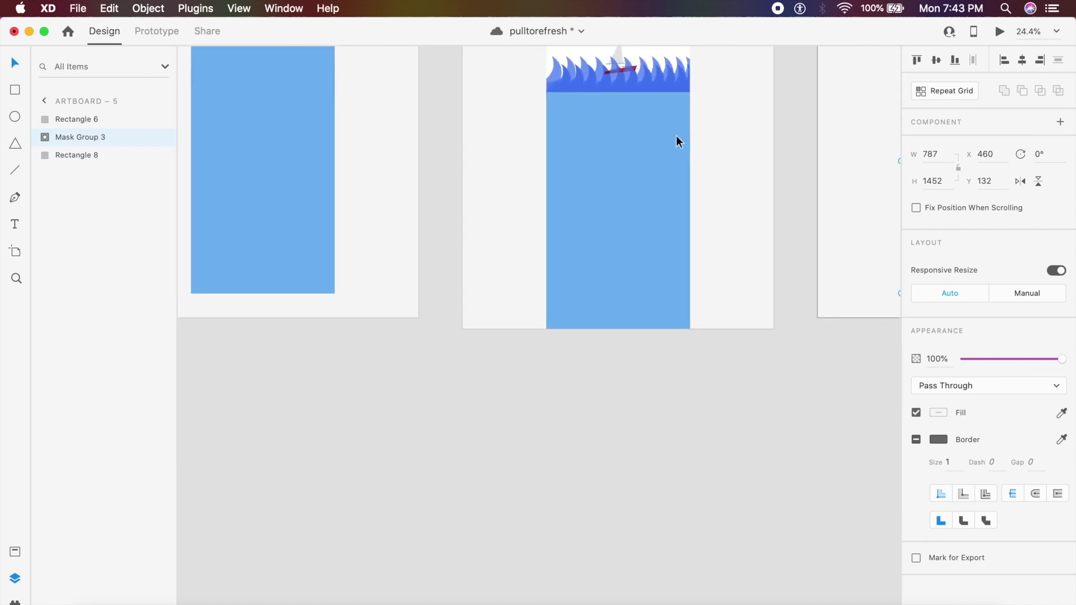
Switch to prototyping and link the blue rectangle on Artboard 3 to Artboard 4
key("ctrl+Tab")
left_click(320, 173)
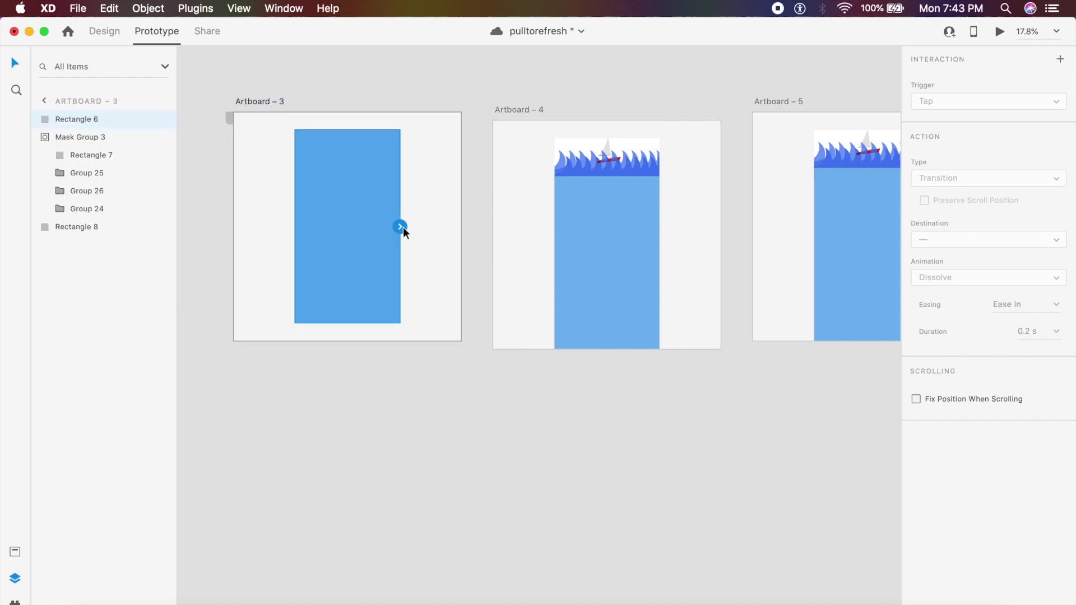
left_click_drag(402, 227, 614, 227)
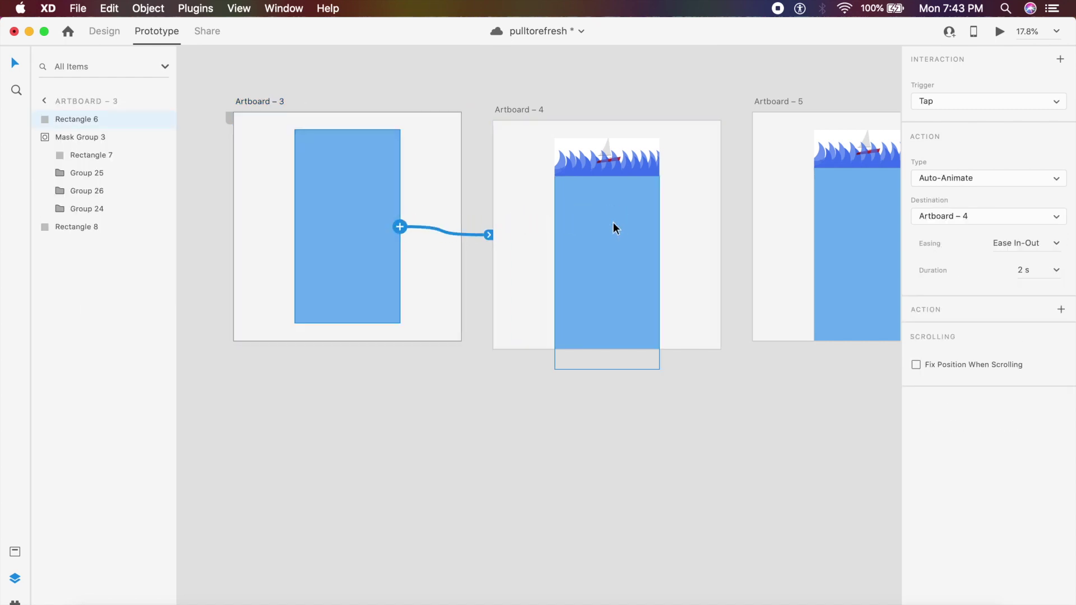
Give the rectangle's link to Artboard 4 a Drag trigger, keeping Auto-Animate, and set its easing to Snap
left_click(1020, 100)
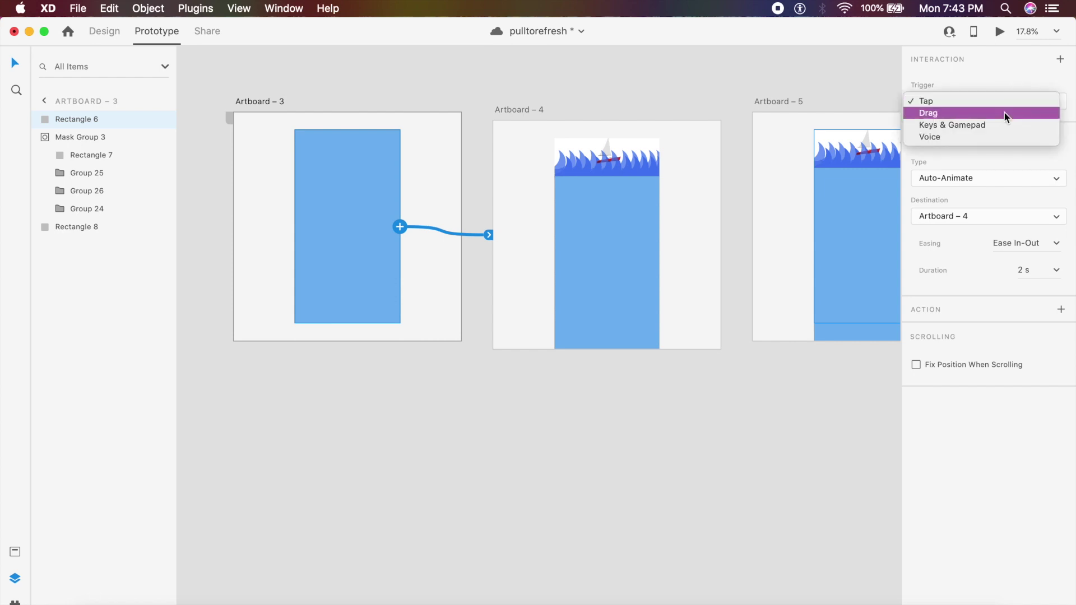
left_click(993, 116)
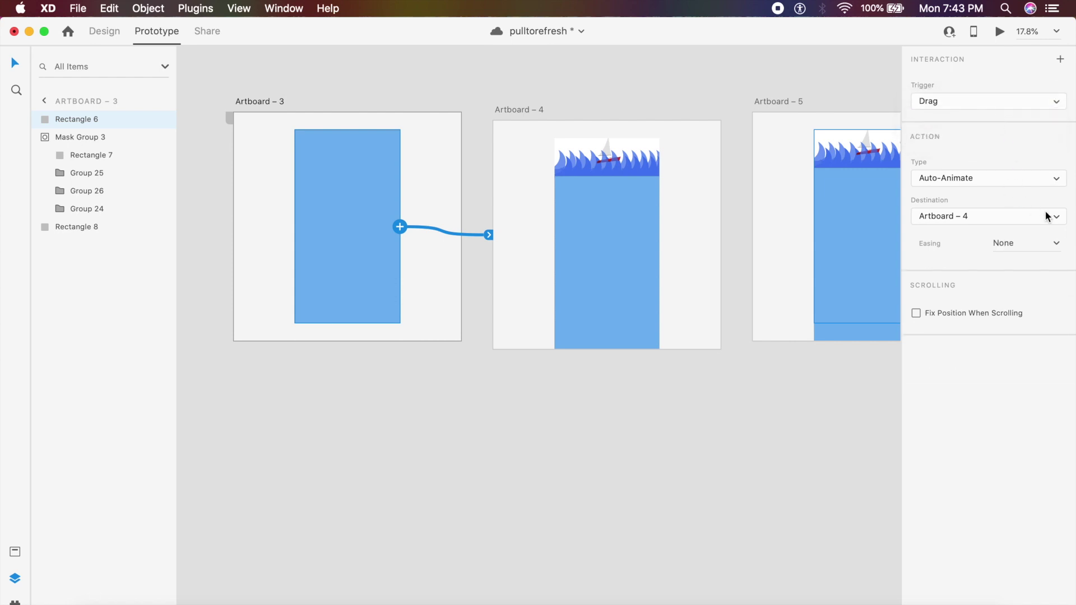
left_click(1047, 181)
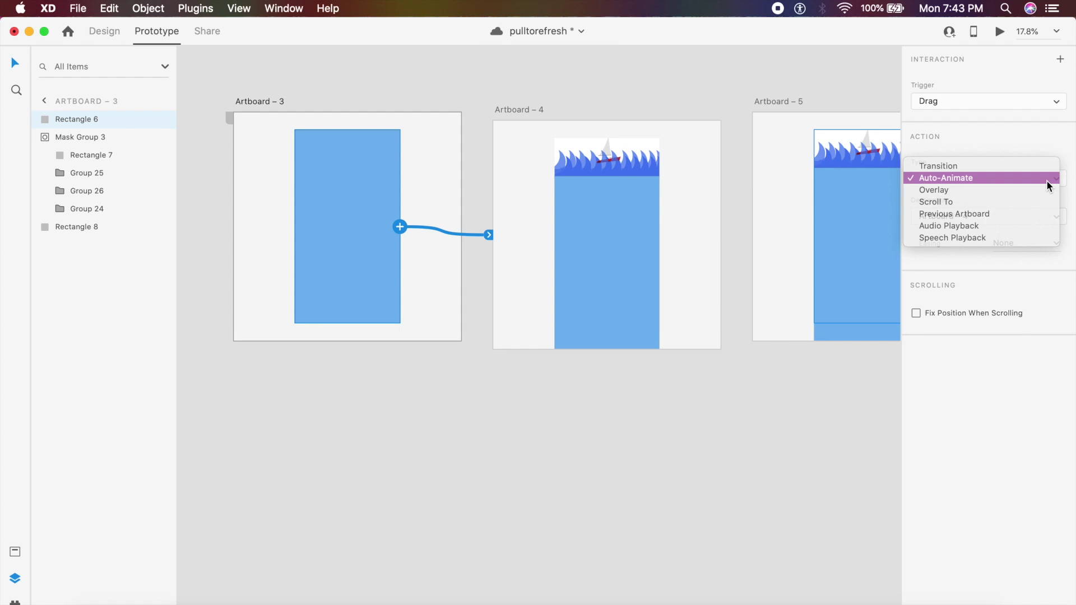
left_click(1047, 180)
left_click(1056, 247)
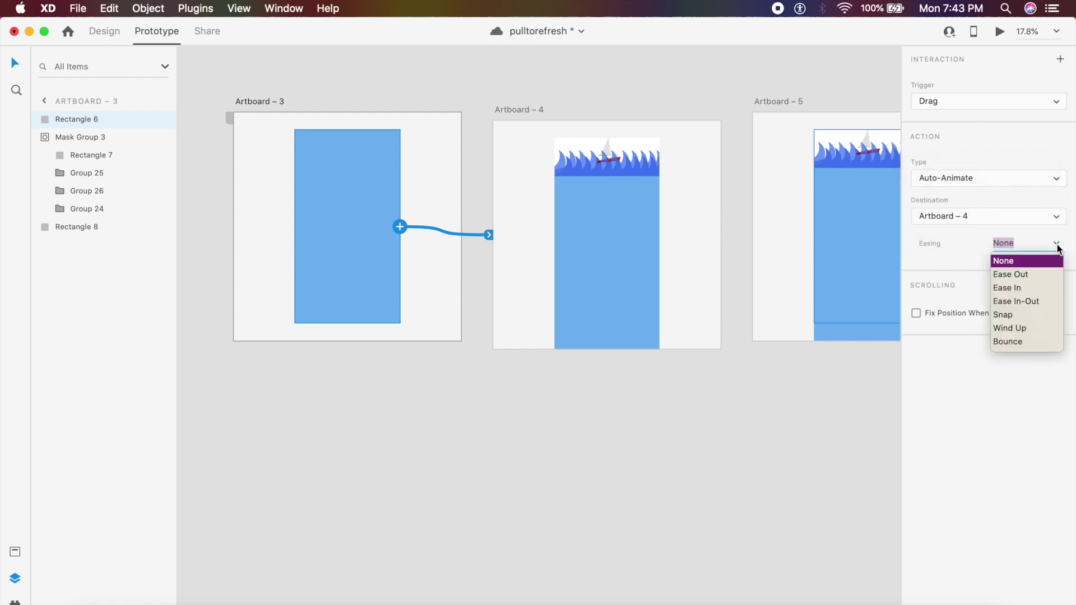
left_click(1013, 312)
Link the whole of Artboard 4 to Artboard 5 with a prototype connection
scroll(593, 240, "right", 5)
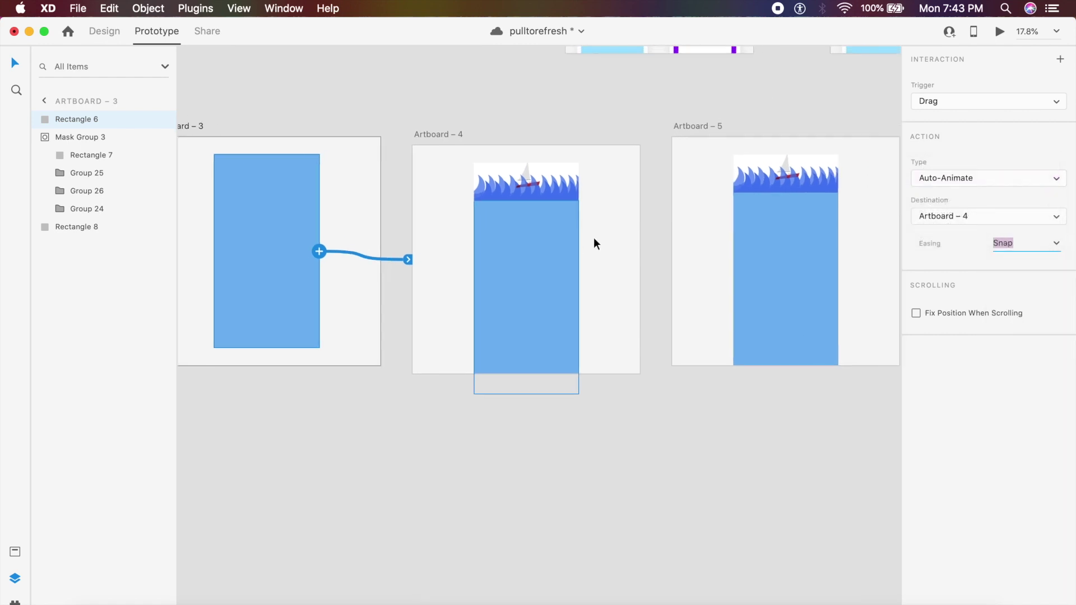
left_click(524, 256)
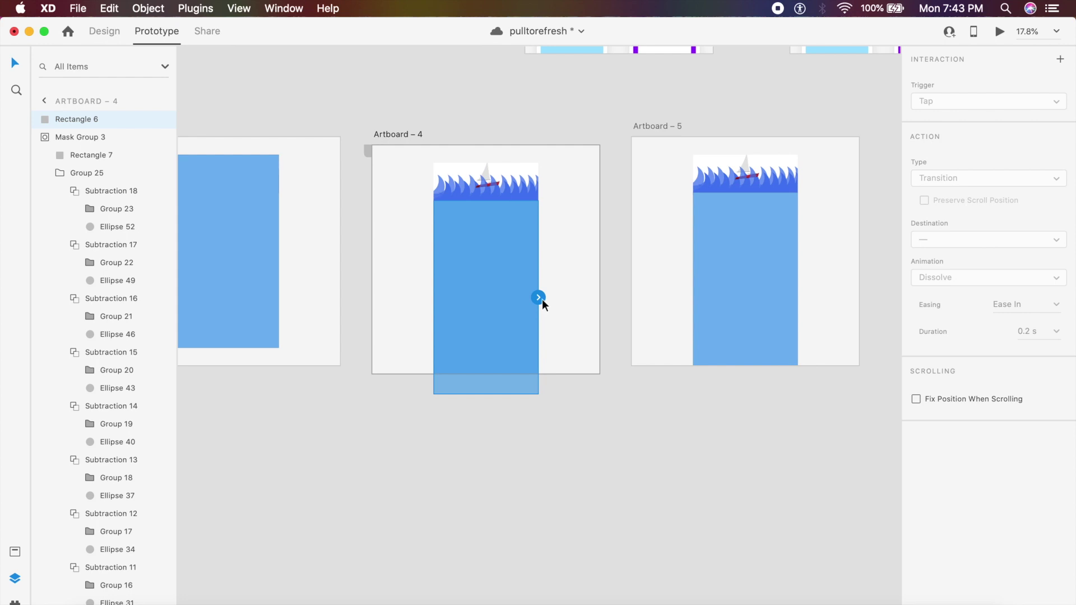
left_click(396, 124)
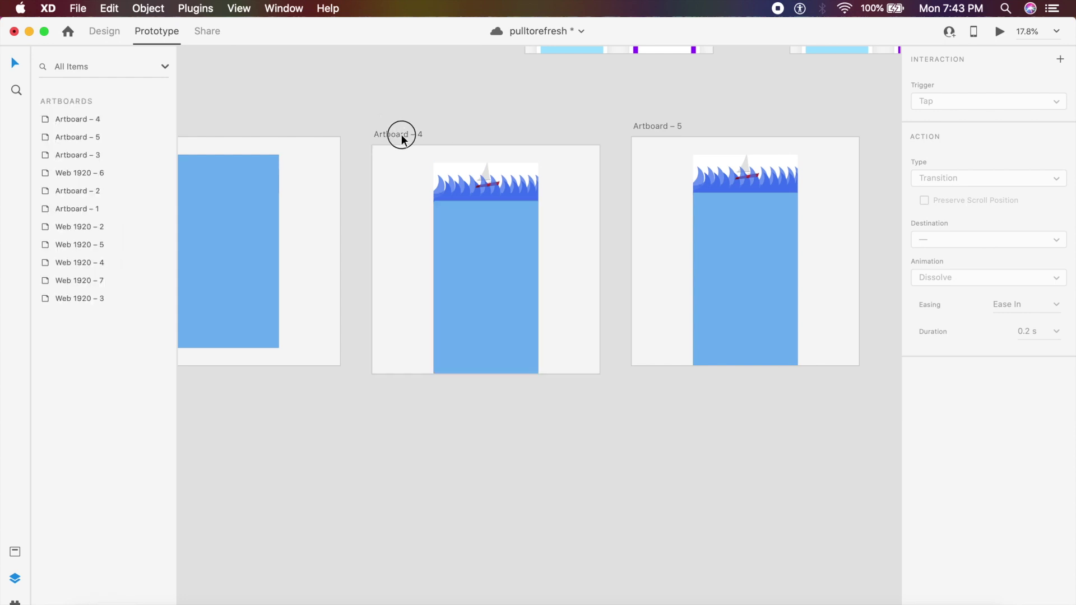
left_click(401, 134)
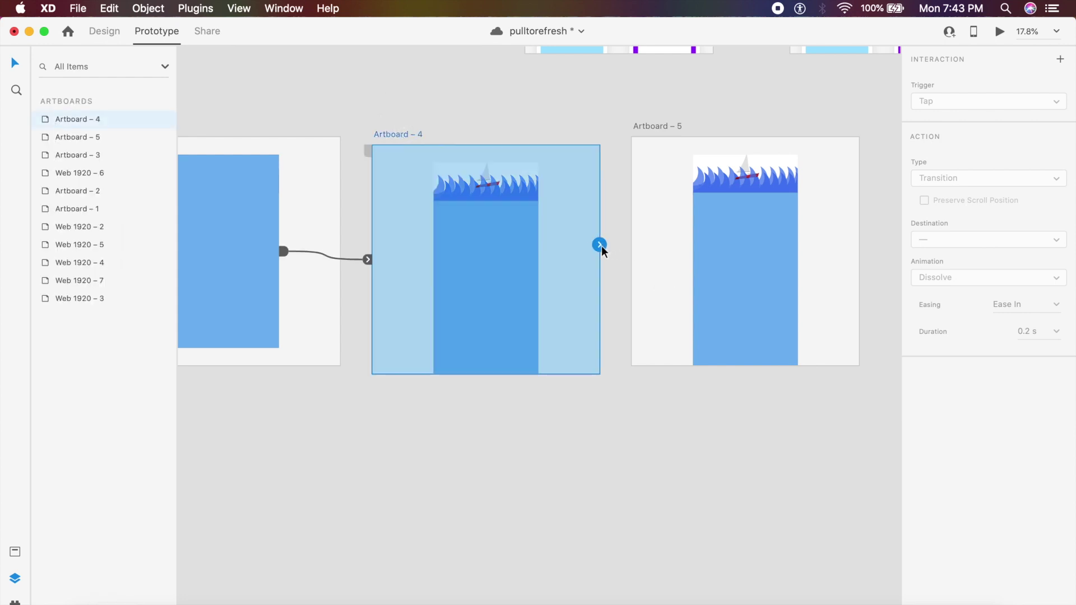
left_click_drag(600, 245, 749, 221)
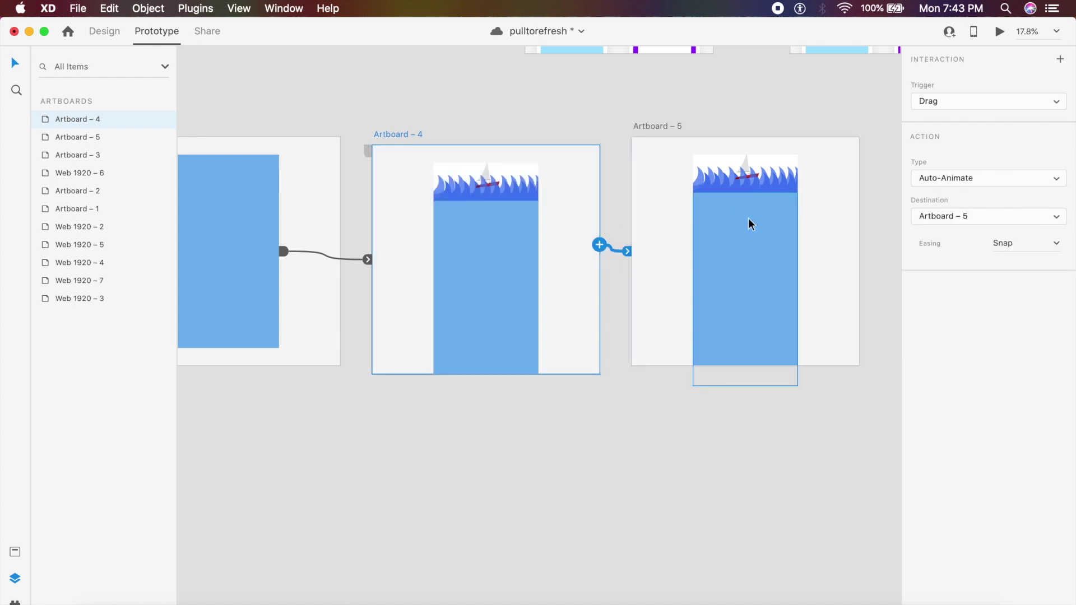
Set the Artboard 4 to Artboard 5 interaction to a Time trigger with Ease In-Out easing
left_click(1009, 102)
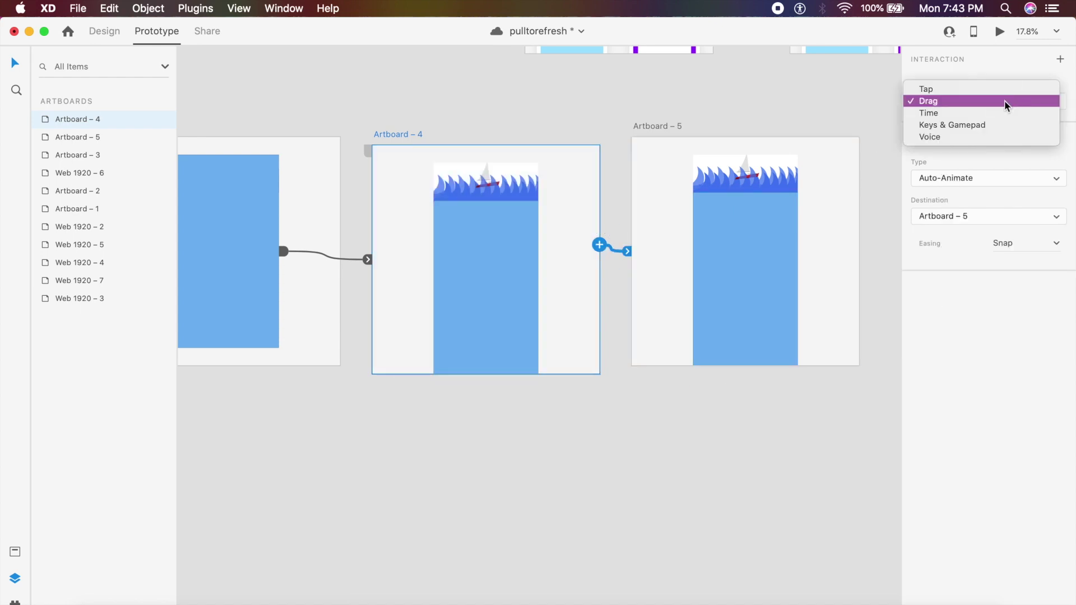
left_click(982, 112)
left_click(1039, 127)
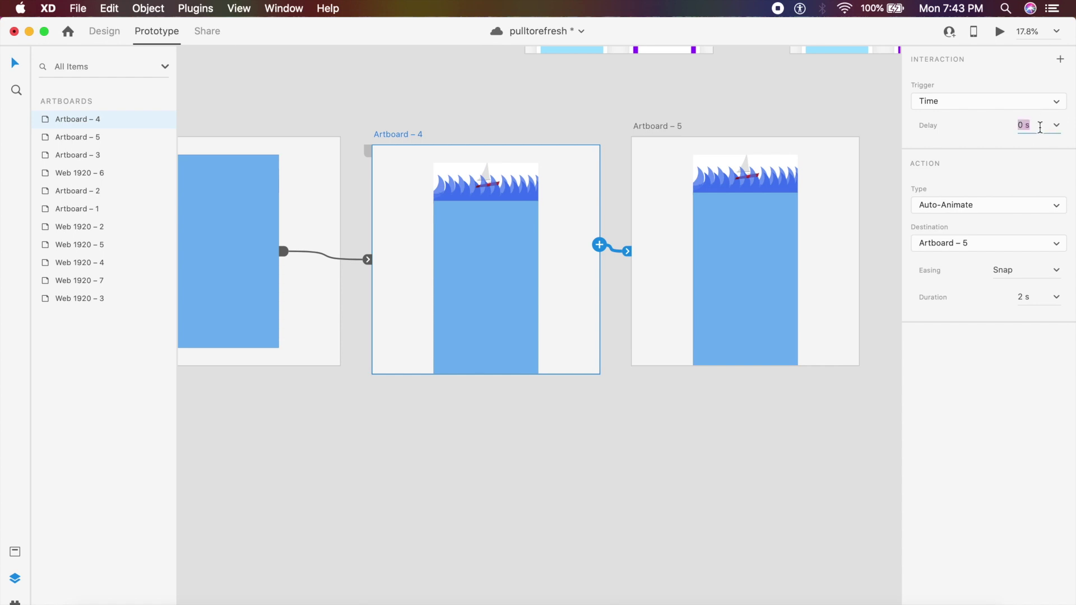
left_click(1047, 274)
left_click(1036, 329)
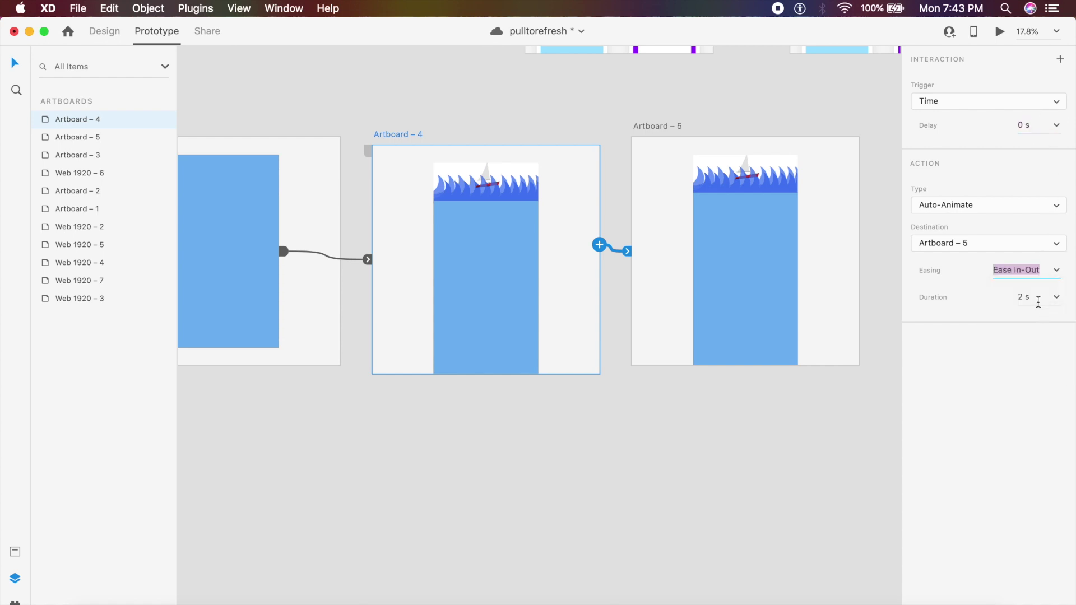
Open the prototype preview starting from Artboard 3 and reposition the preview window
scroll(648, 149, "left", 5)
left_click(268, 119)
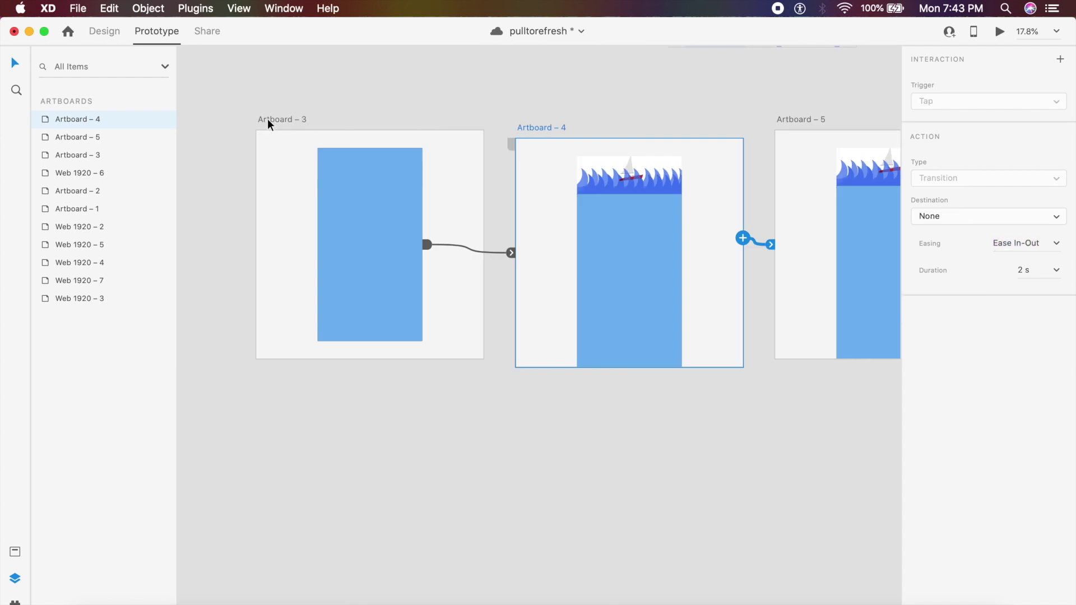
left_click(1000, 32)
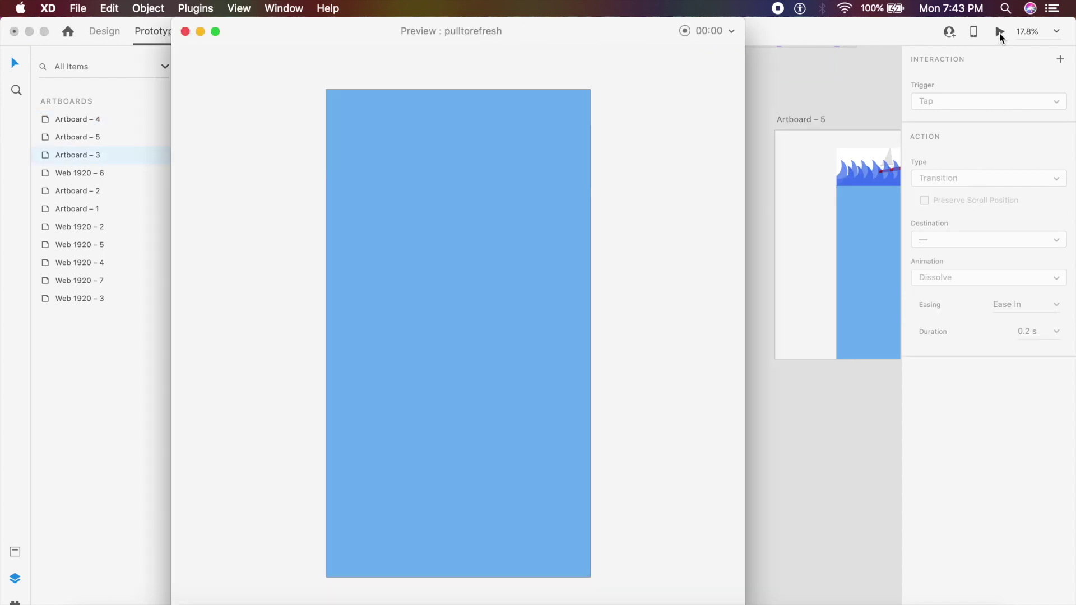
left_click_drag(530, 33, 627, 32)
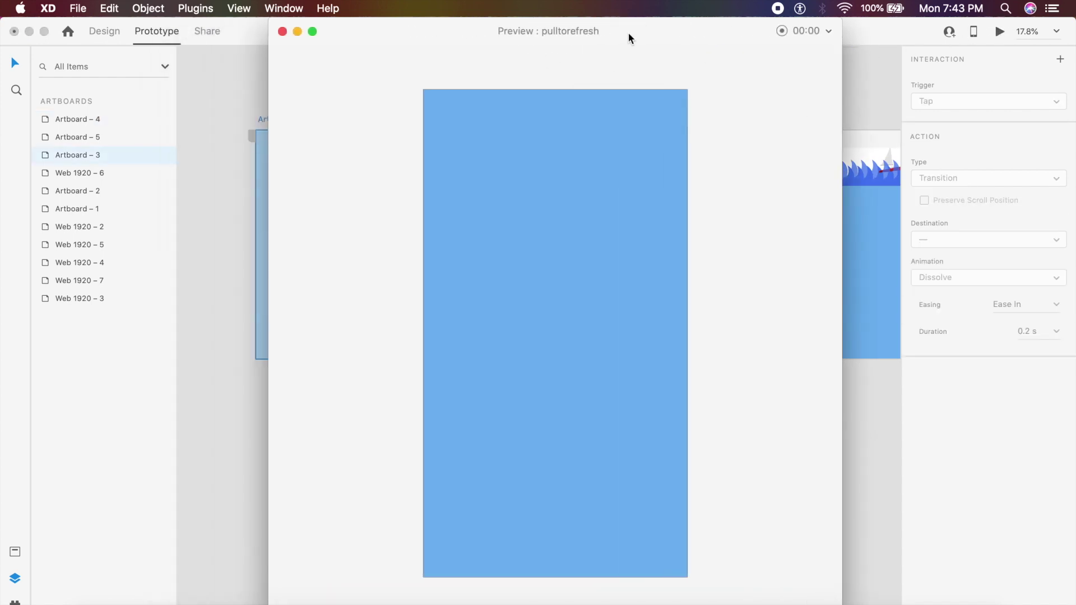
Test the pull-down gesture on the blue screen in the preview and close the preview window
left_click_drag(614, 152, 590, 276)
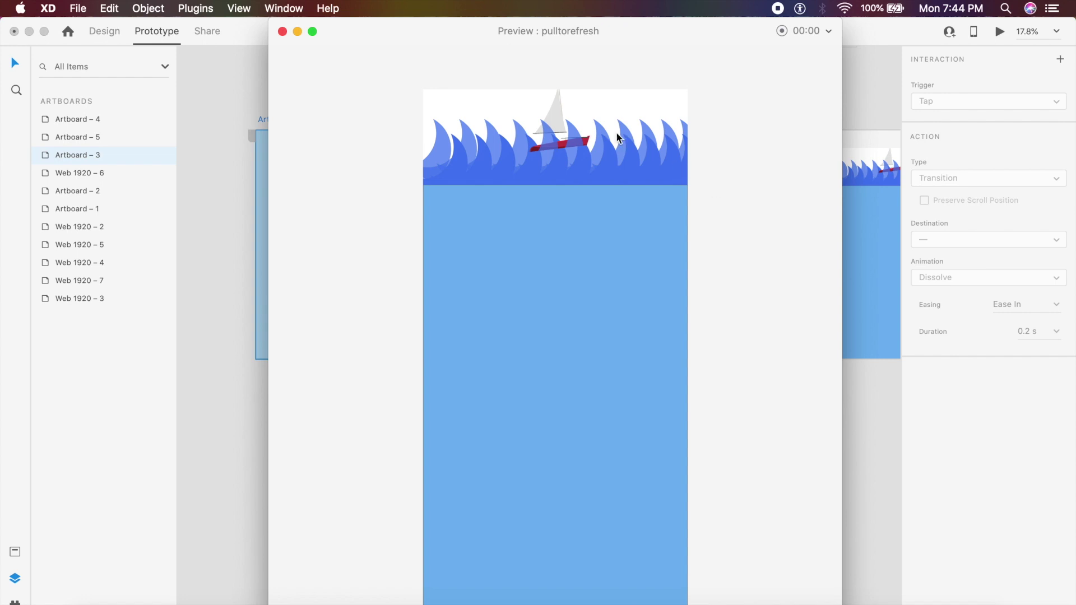
left_click(283, 30)
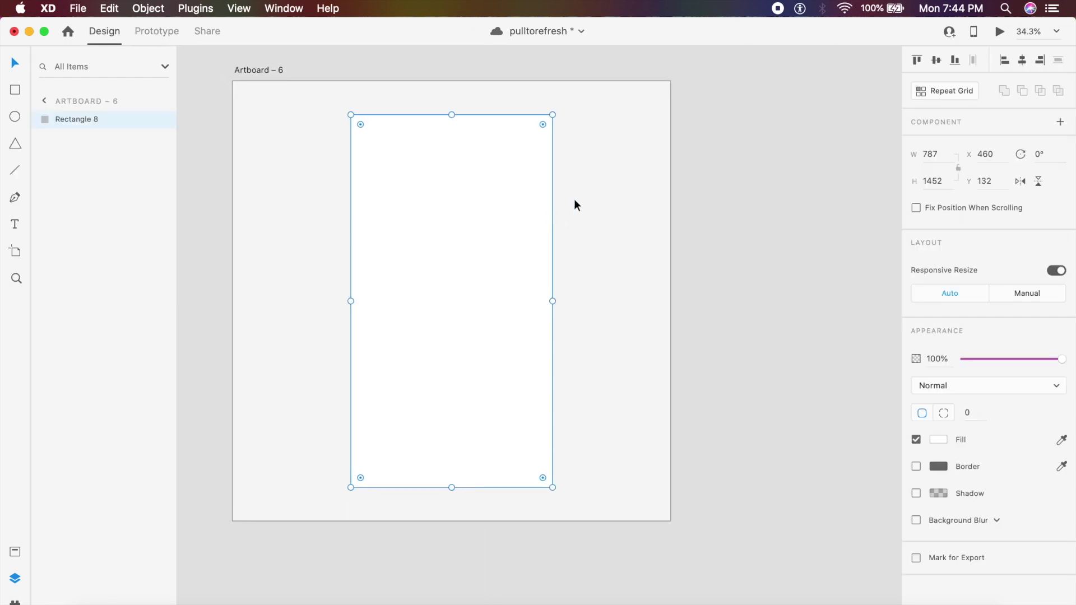
Shrink the white rectangle on Artboard – 6 to 729 × 1344 and place a duplicate enlarged to 782 × 1442 behind it as a frame
left_click_drag(451, 113, 446, 141)
left_click_drag(447, 212, 427, 178)
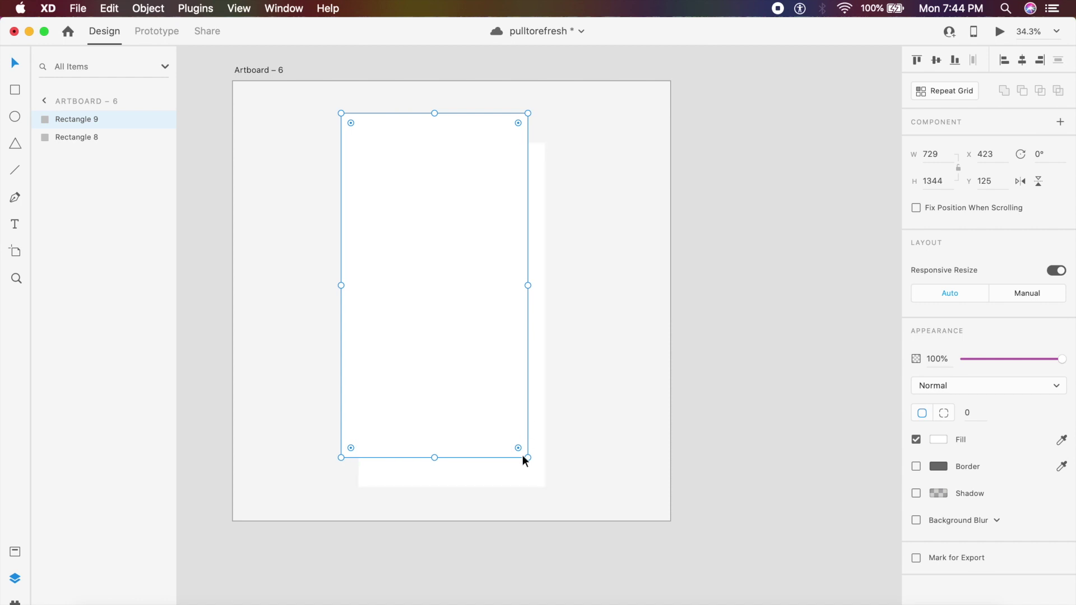
left_click_drag(527, 458, 545, 482)
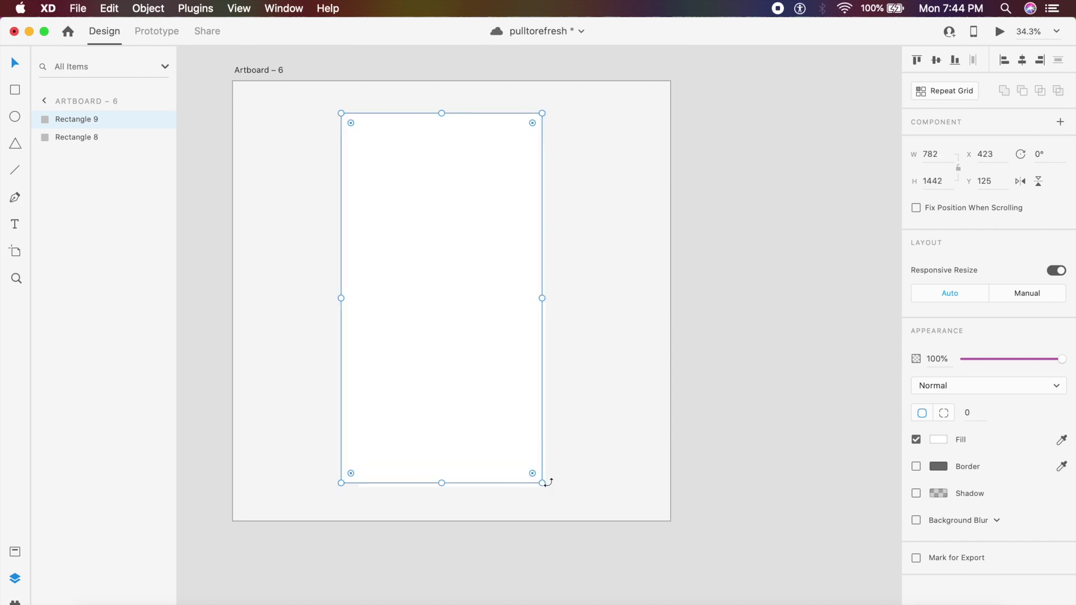
mouse_move(442, 289)
left_mouse_down()
mouse_move(466, 295)
mouse_move(457, 298)
left_mouse_up()
key("super+bracketleft")
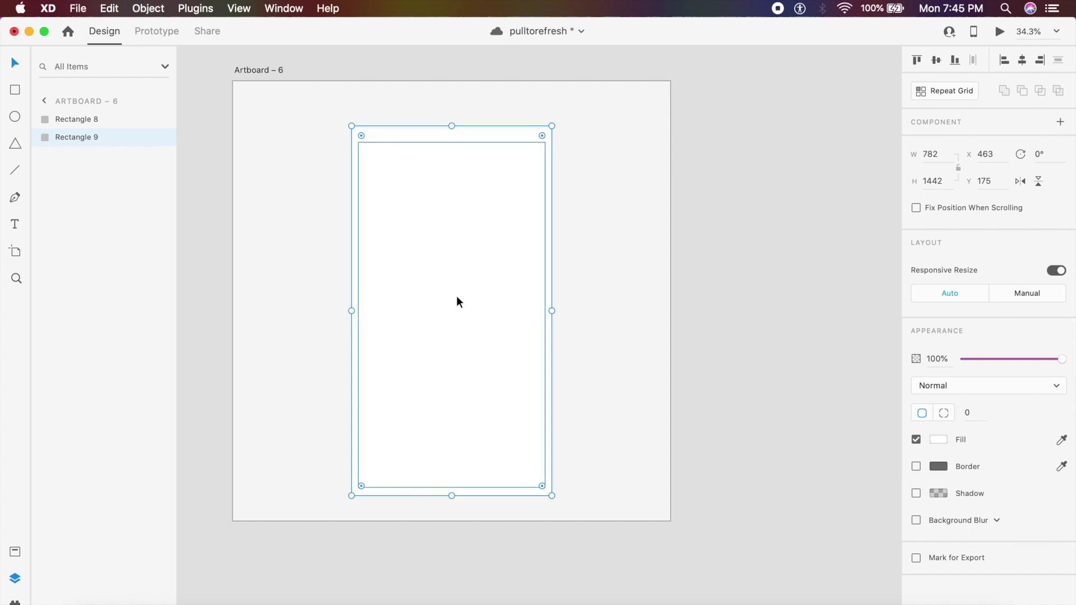
Fill the larger rectangle at the back with a saturated purple
left_click(937, 438)
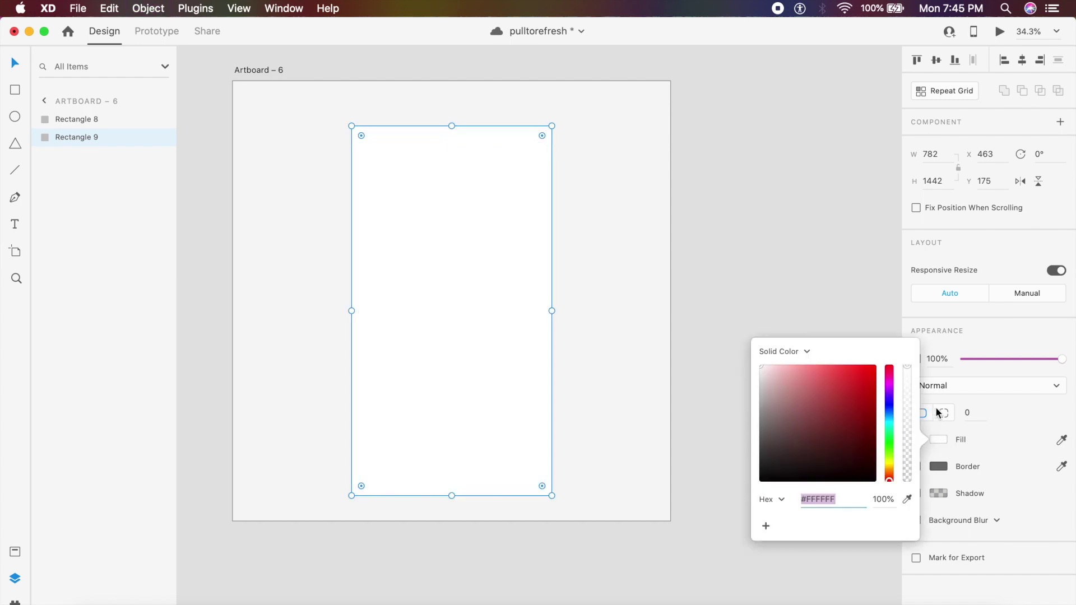
left_click_drag(891, 404, 860, 362)
left_click(768, 305)
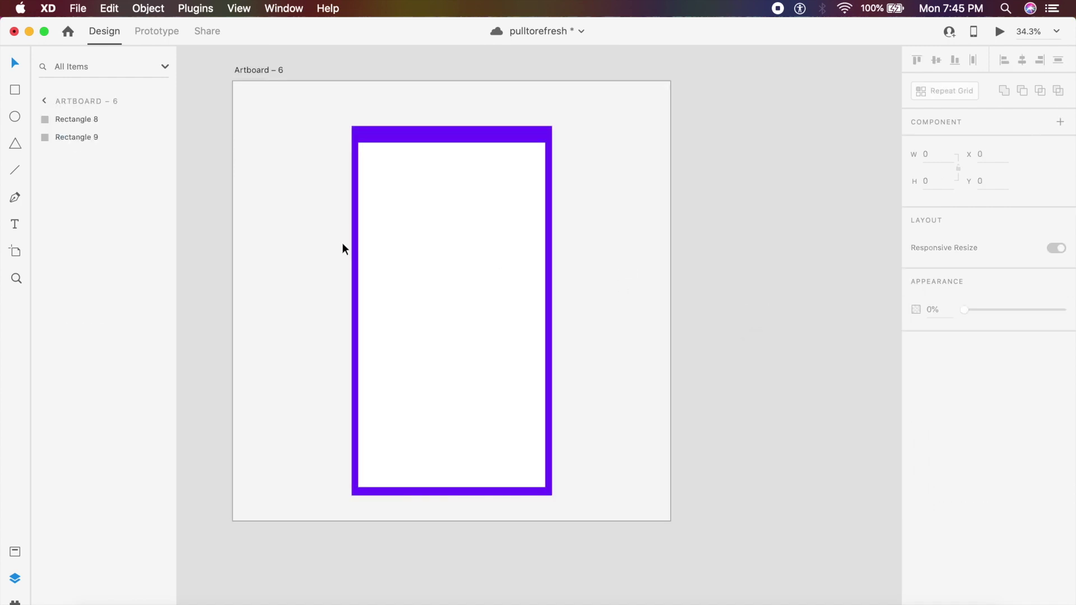
Add four closely spaced anchor points near the middle of the white rectangle's upper edge and select Artboard – 6
scroll(342, 243, "up", 3)
scroll(345, 252, "down", 4)
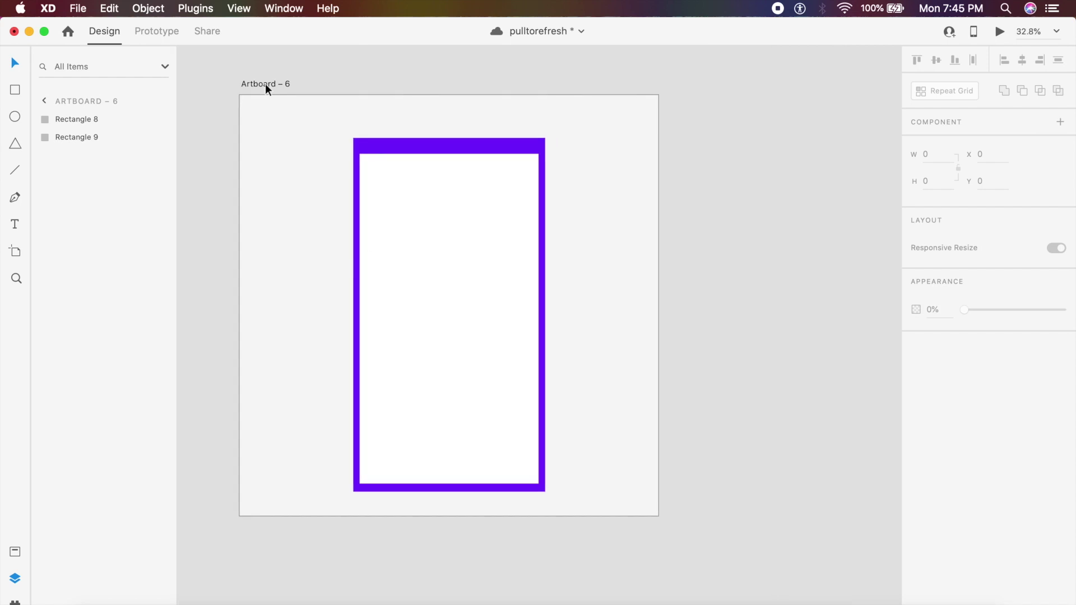
left_click(266, 85)
scroll(470, 194, "up", 4)
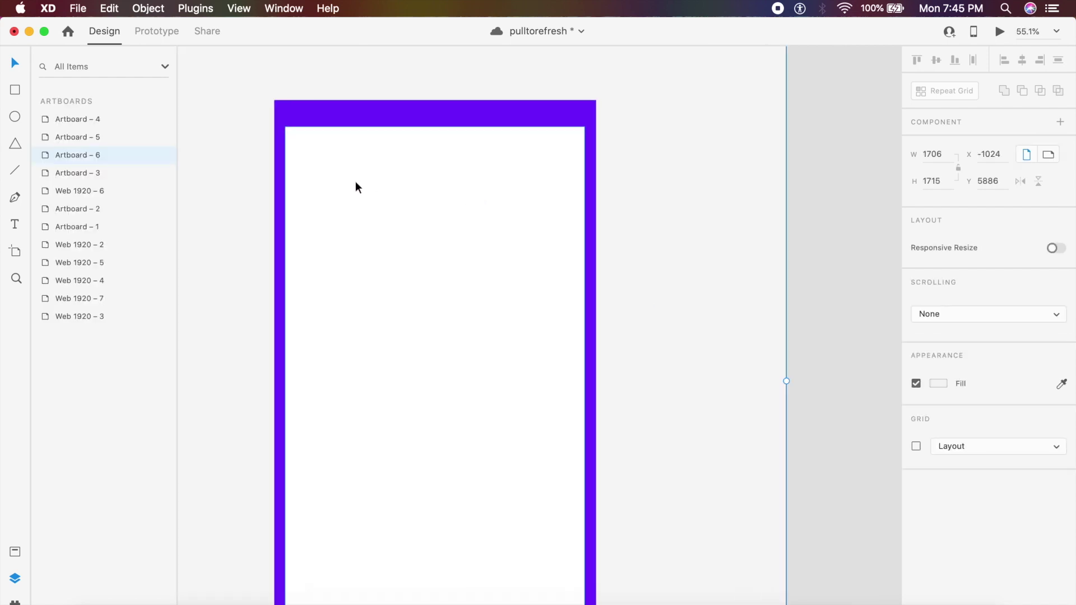
double_click(385, 173)
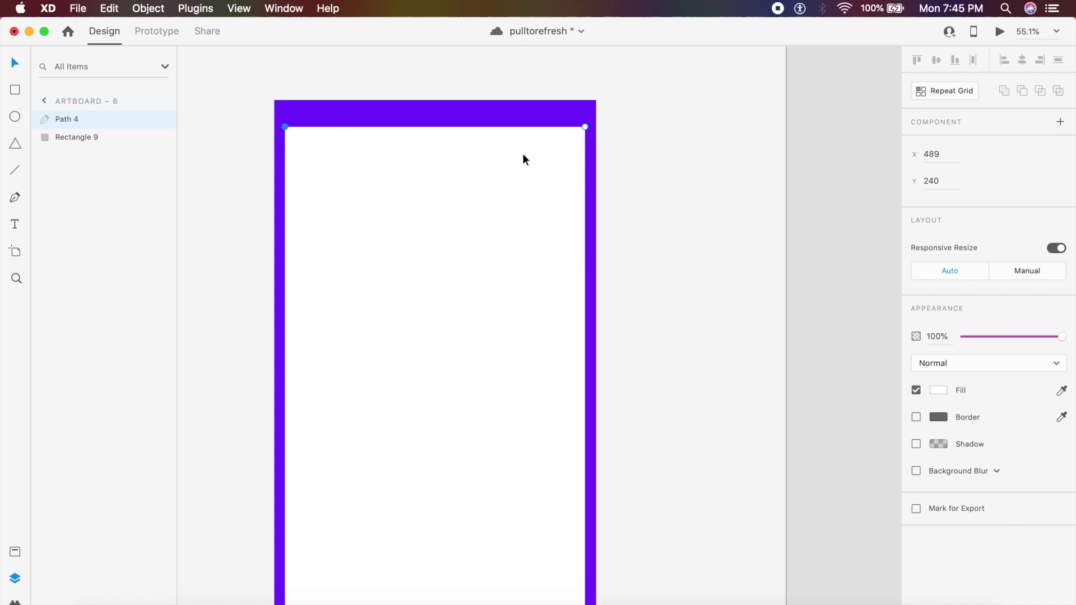
left_click(586, 129, "shift")
scroll(421, 134, "up", 3)
scroll(290, 123, "left", 2)
scroll(289, 124, "down", 1)
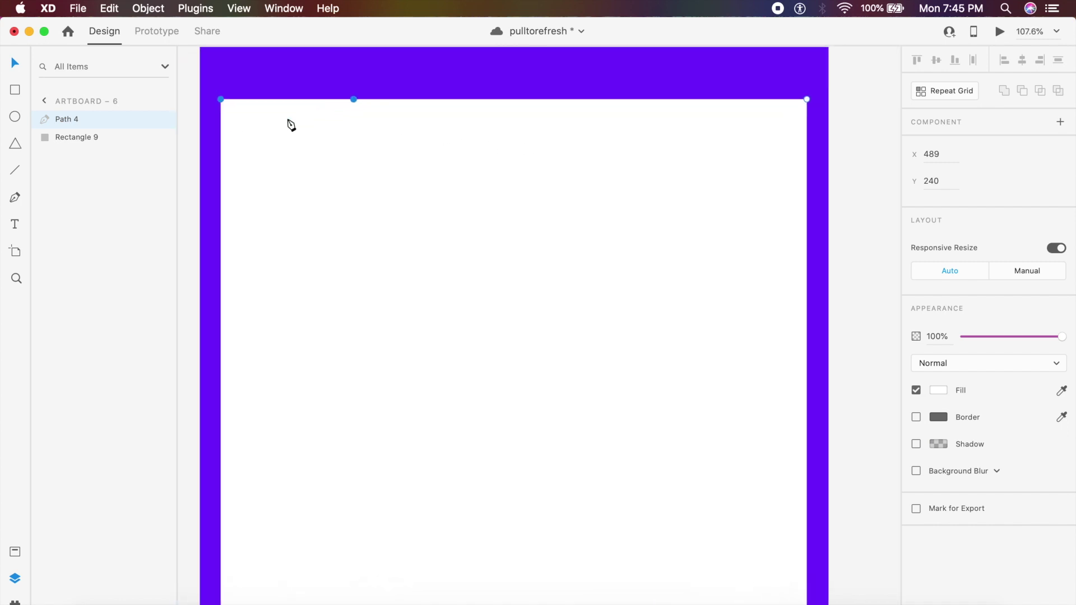
left_click(499, 99)
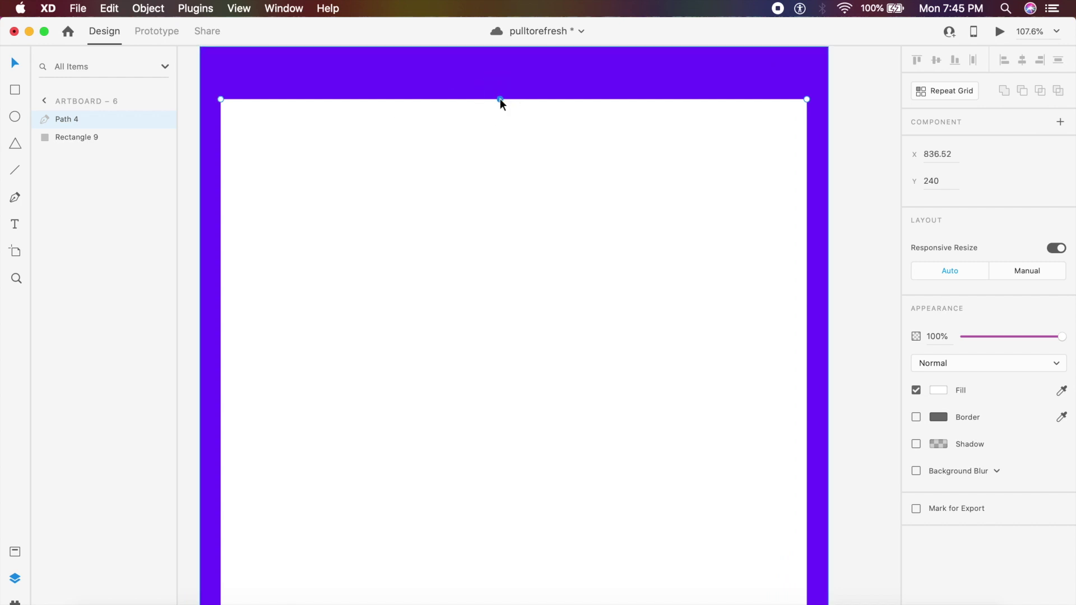
left_click(520, 99)
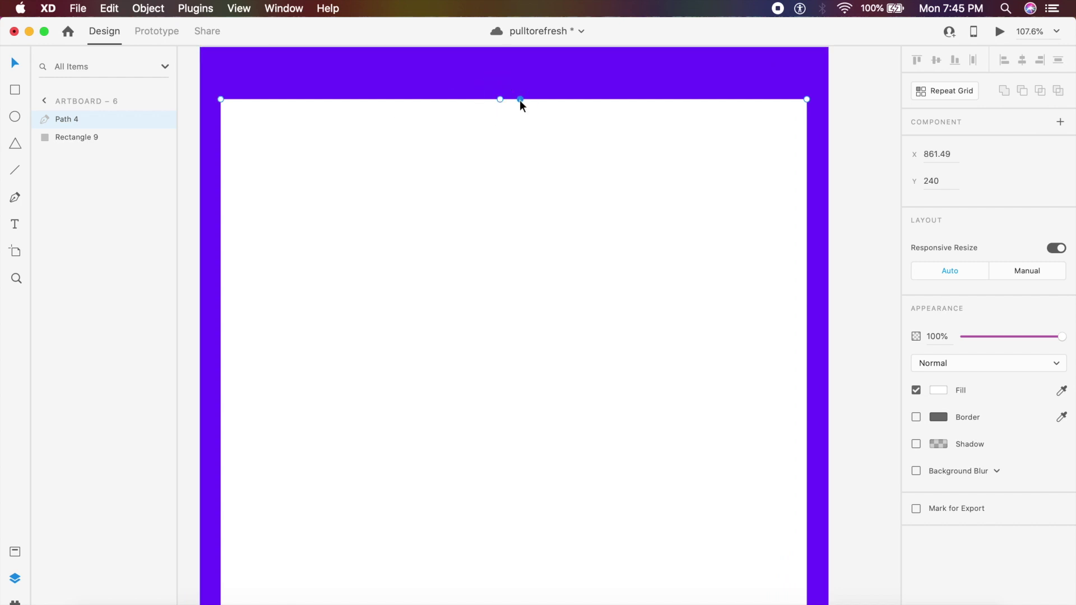
left_click(484, 99)
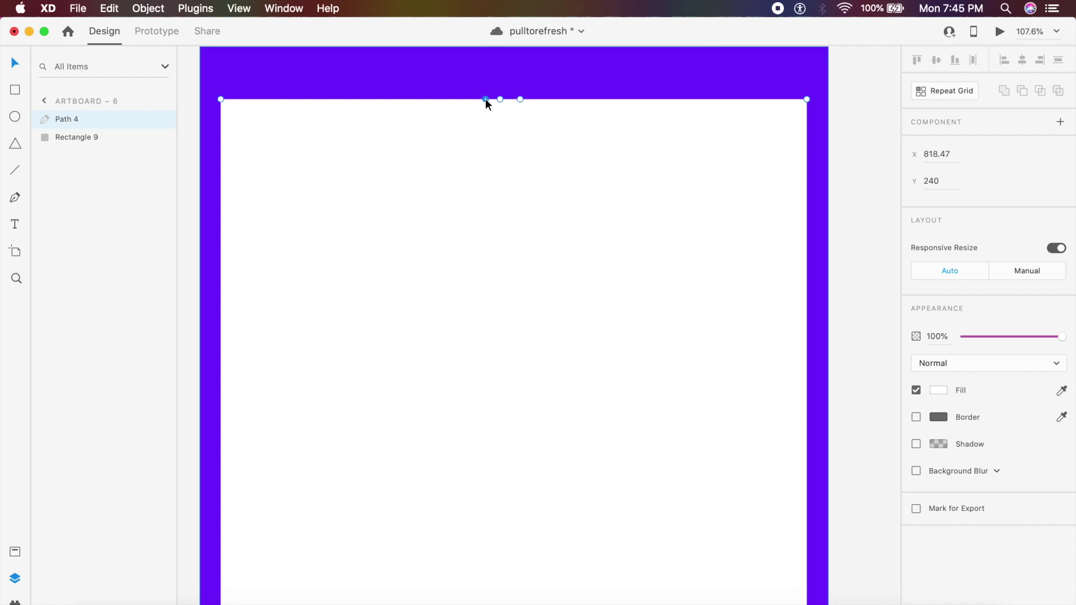
left_click(536, 99)
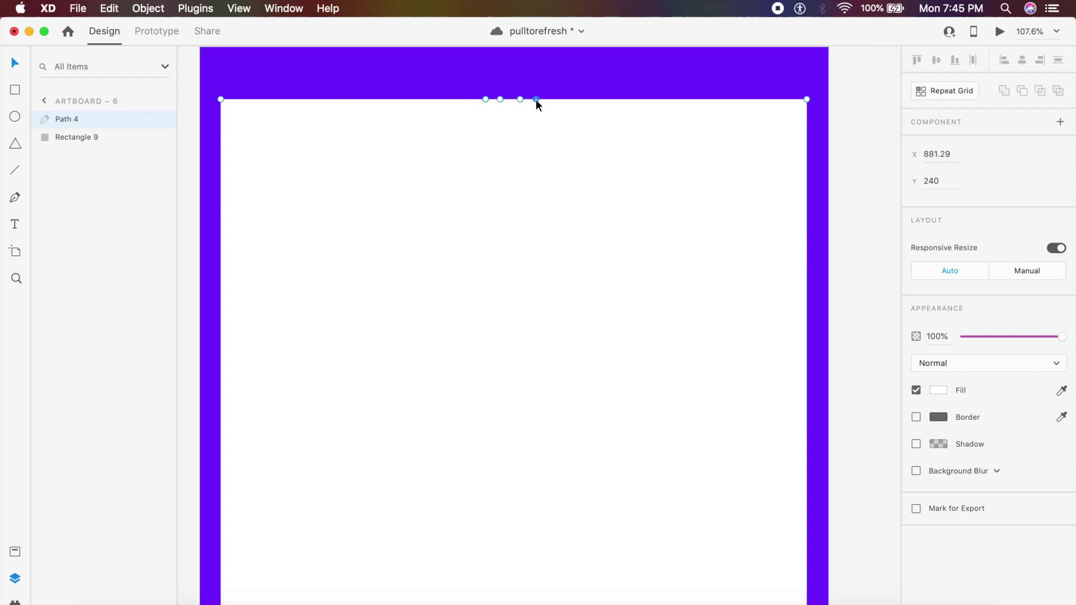
left_click_drag(465, 84, 537, 104)
scroll(536, 112, "down", 5)
left_click(695, 119)
scroll(694, 120, "down", 2)
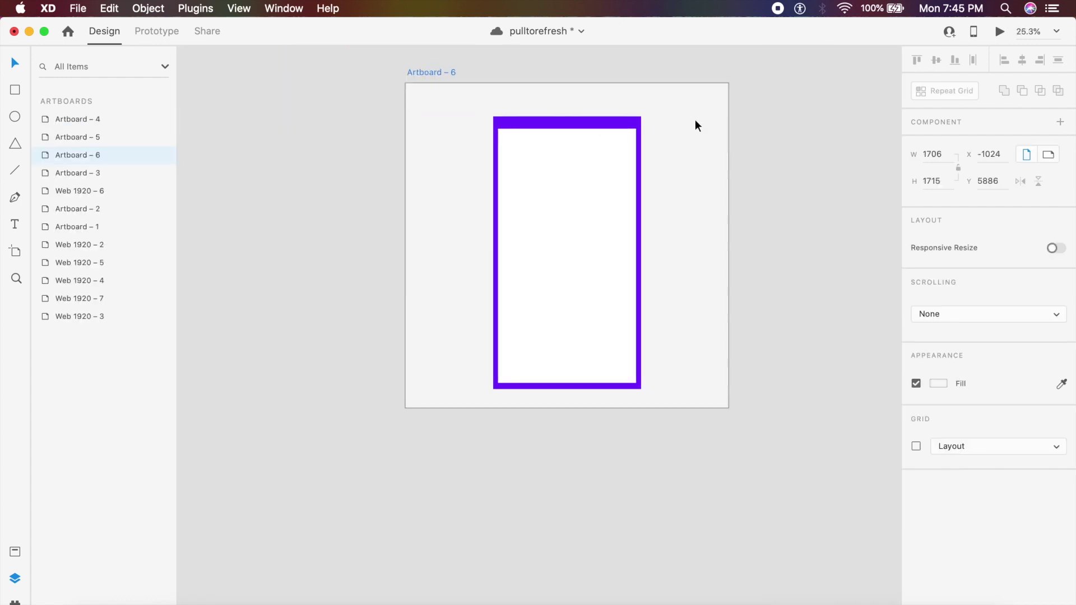
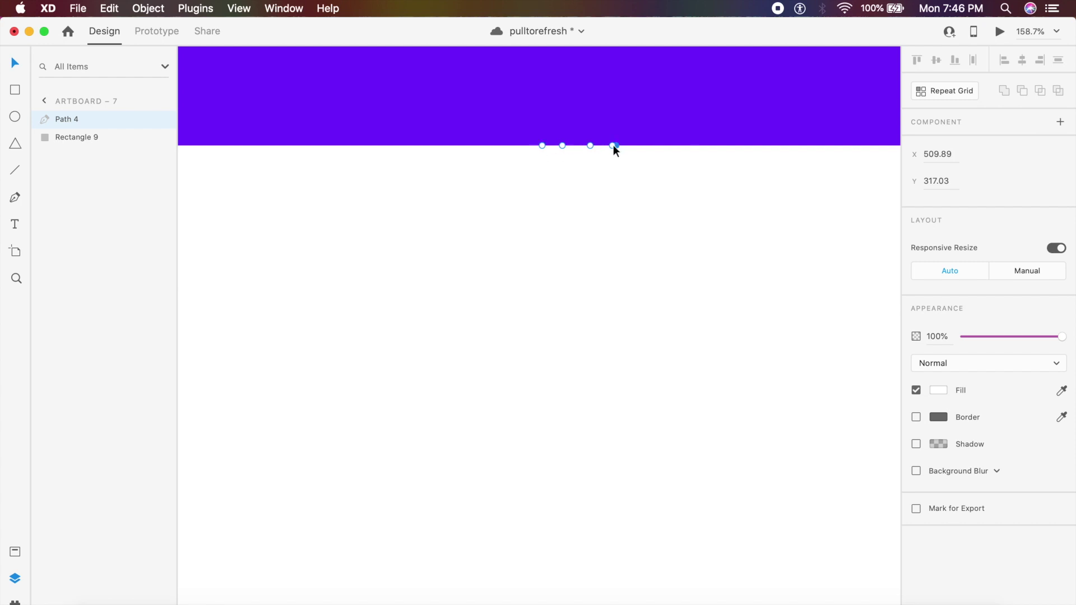
Pull the white path's two inner anchor points on Artboard – 7 up into the purple area, crossing them to form an inverted triangle
left_click_drag(562, 146, 588, 92)
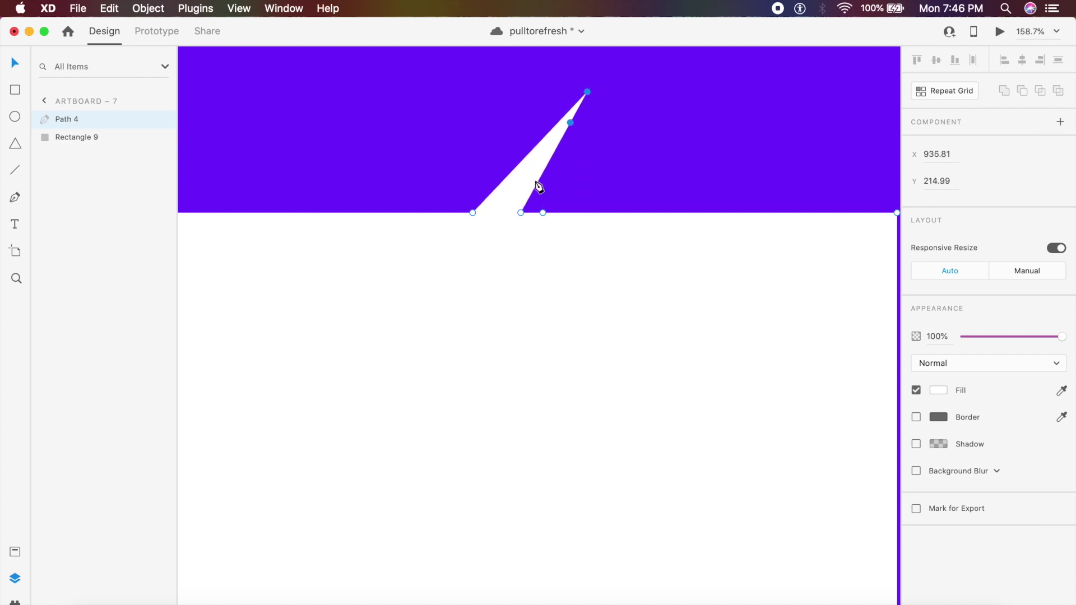
left_click(520, 213)
left_click_drag(521, 213, 456, 88)
scroll(456, 91, "up", 5)
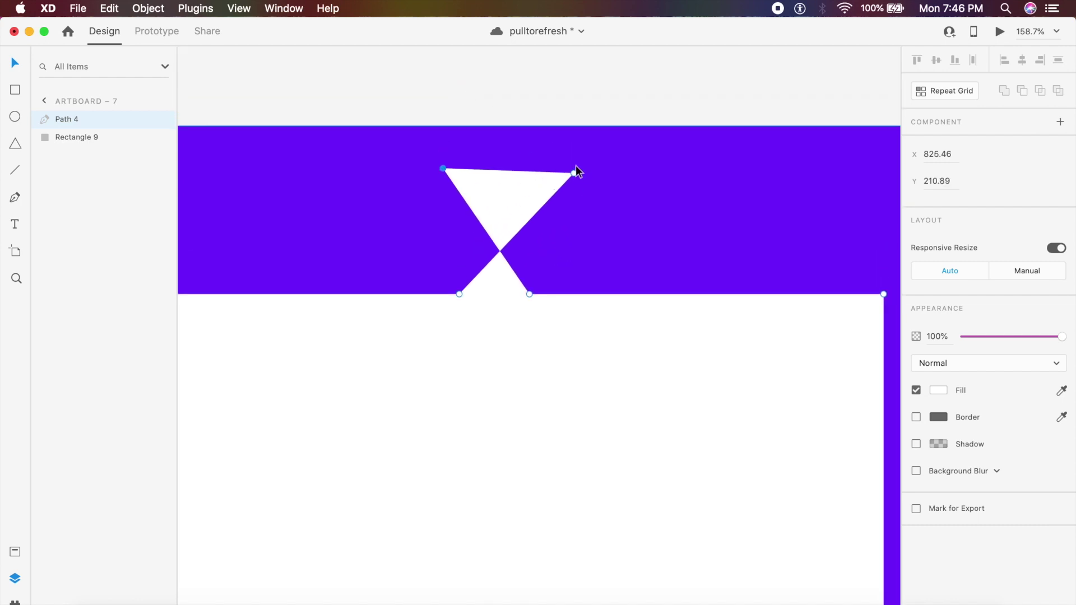
Level the triangle's two raised anchor points at about Y 211, placing them at about X 822 and X 933
left_click(573, 172)
left_click_drag(573, 173, 568, 168)
left_click(443, 168)
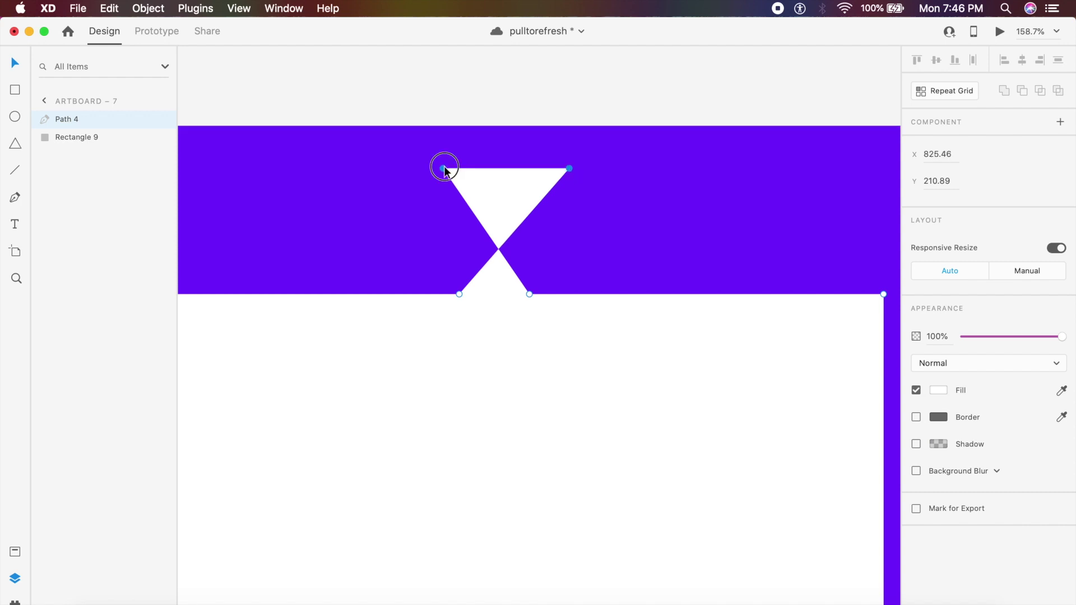
left_click_drag(443, 169, 437, 169)
left_click(568, 168, "shift")
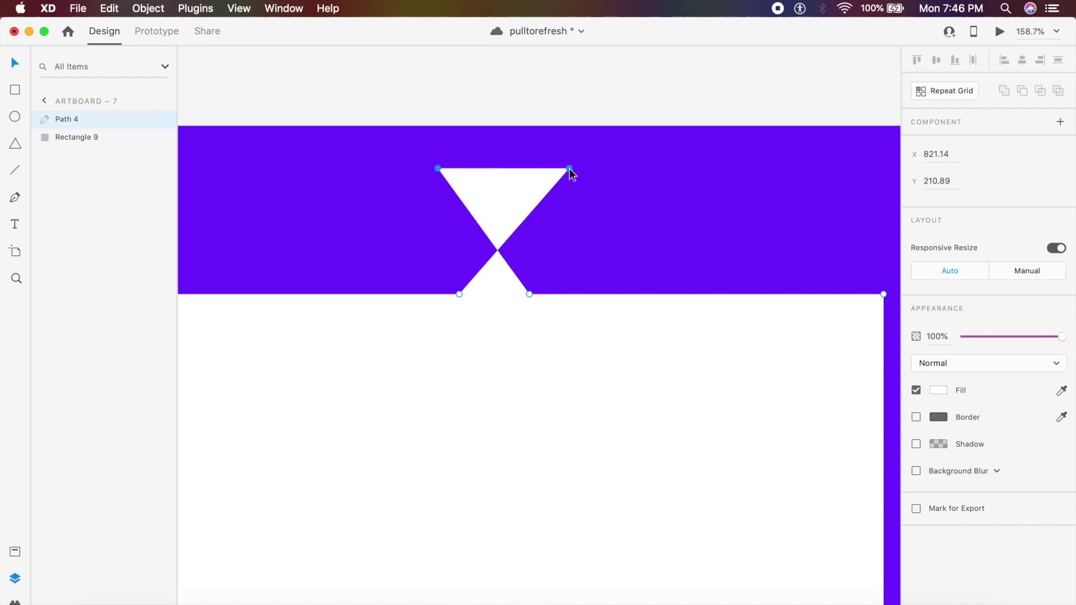
left_click(569, 168)
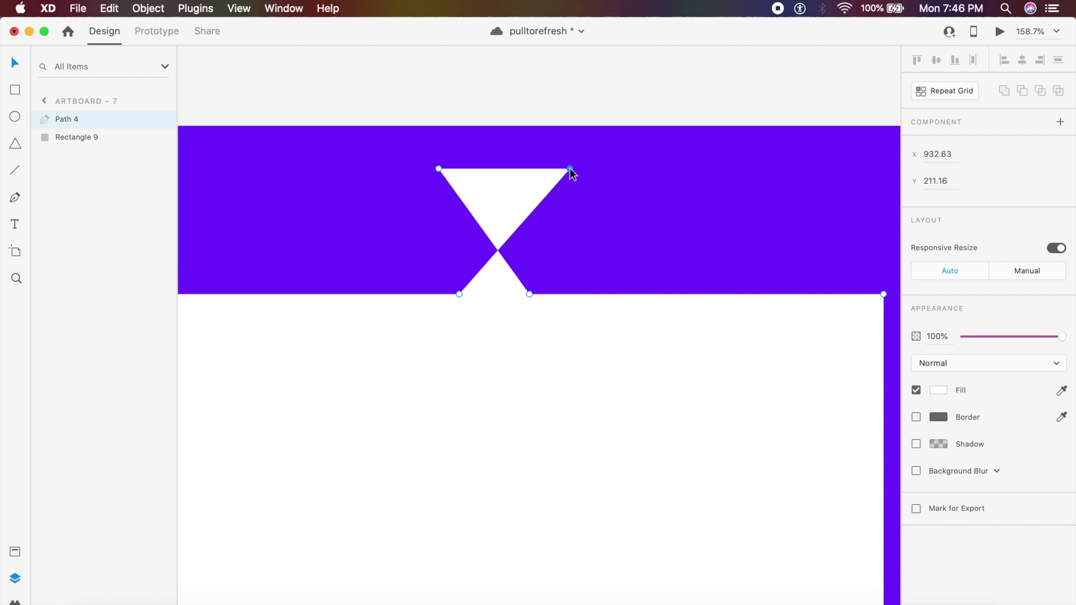
Convert the two raised anchor points to curves and stretch their handles vertically to shape a rounded droplet
double_click(569, 167)
left_click(438, 168)
double_click(439, 168)
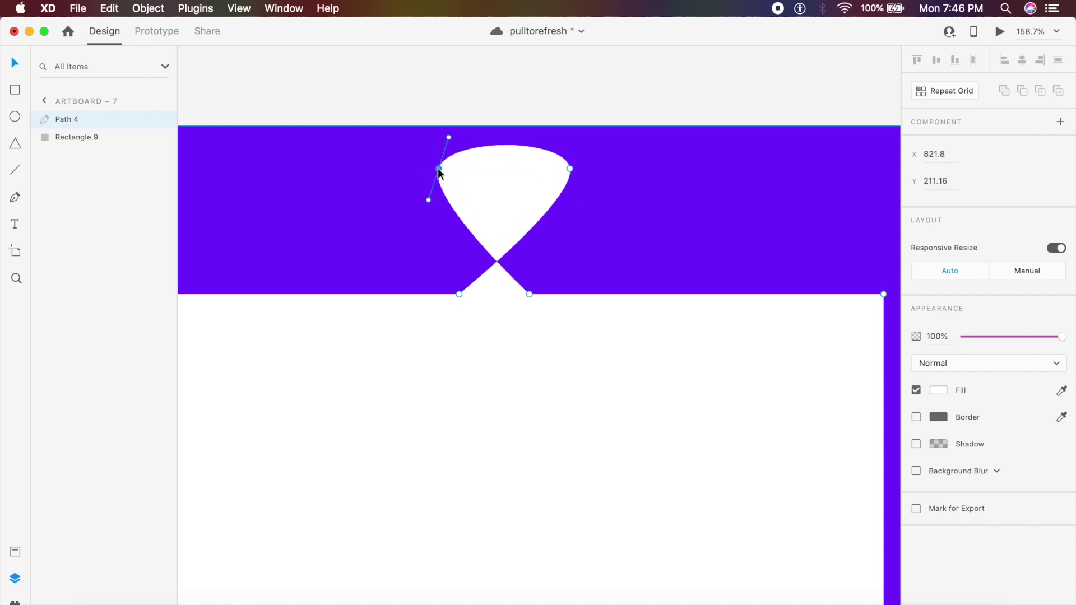
left_click(570, 168)
left_click(575, 200)
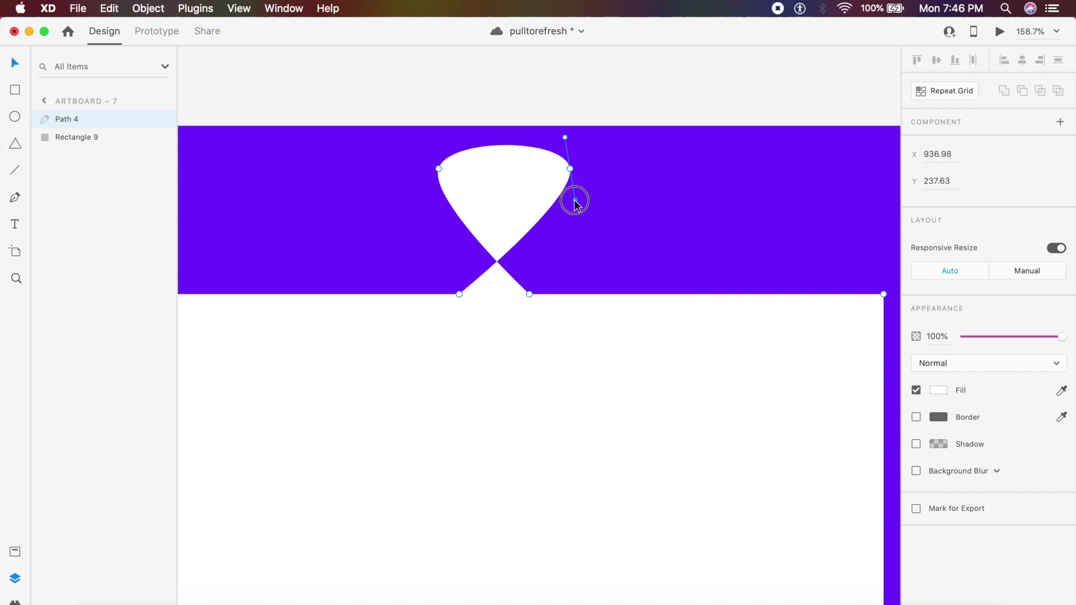
mouse_move(574, 200)
left_mouse_down()
mouse_move(580, 227)
mouse_move(570, 220)
left_mouse_up()
left_click(438, 168)
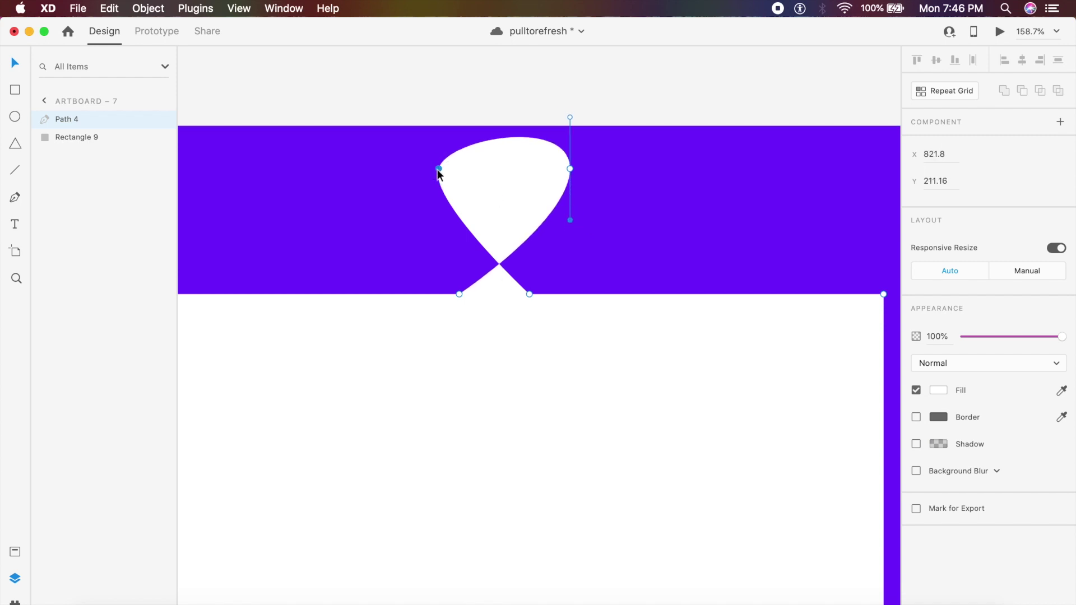
left_click_drag(428, 201, 444, 245)
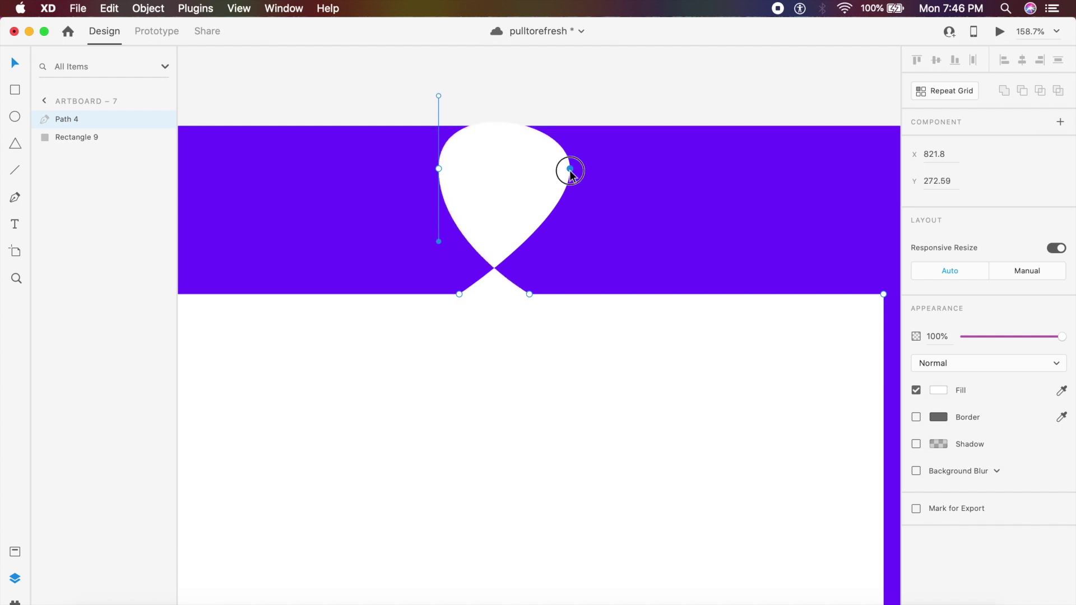
Leave path editing and move the white droplet path down inside the purple frame to about Y 230
scroll(569, 173, "down", 3)
key("Escape")
left_click(710, 113)
scroll(710, 111, "down", 3)
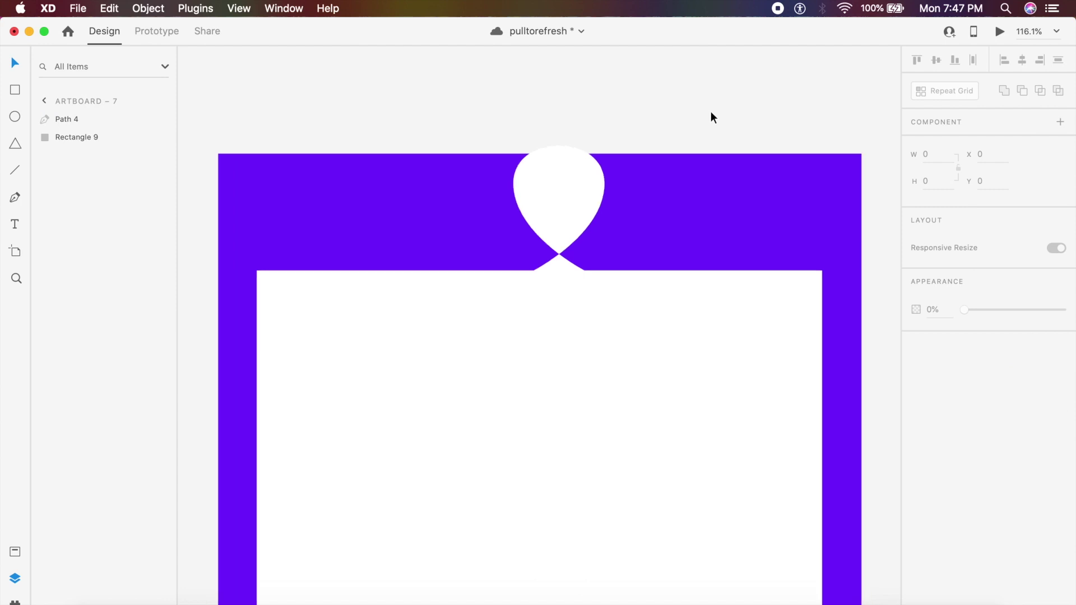
scroll(691, 203, "right", 2)
scroll(691, 204, "down", 2)
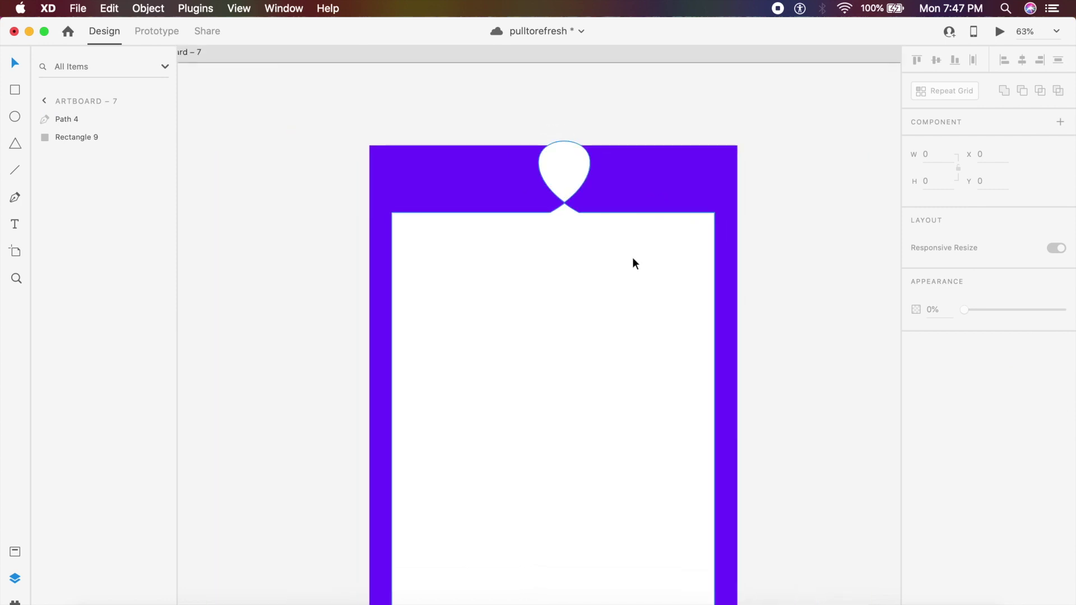
left_click(632, 257)
scroll(632, 257, "down", 3)
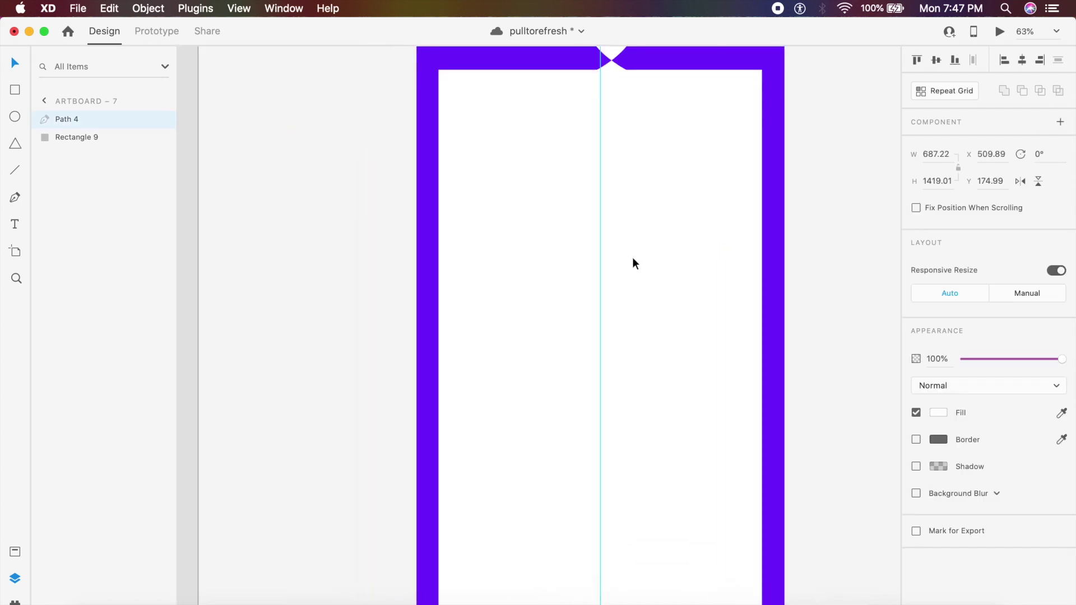
scroll(632, 257, "down", 2)
left_click_drag(632, 257, 633, 272)
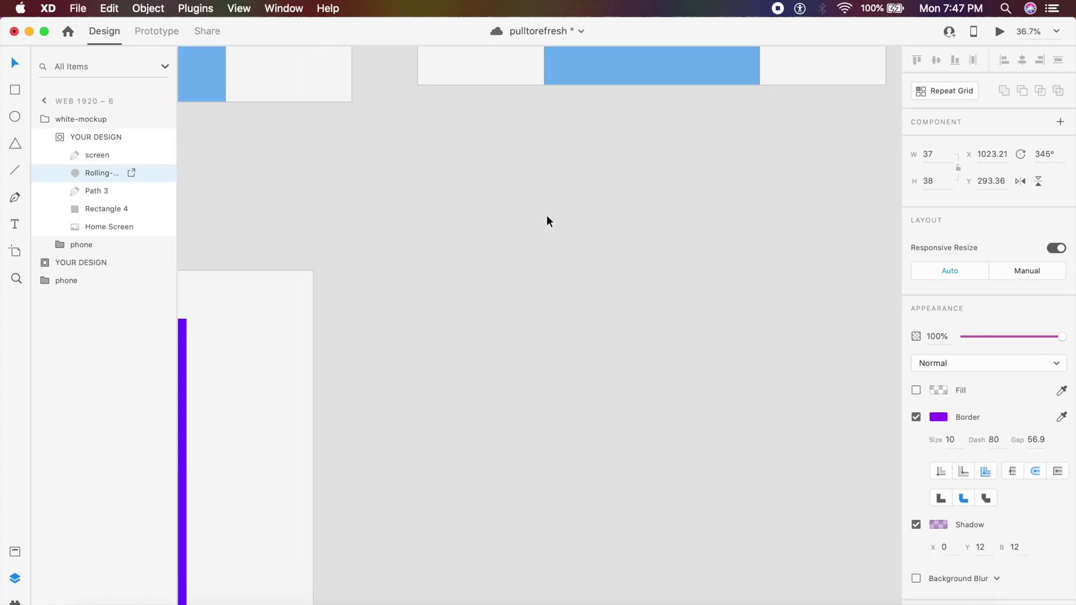
Paste the purple Rolling-1s-200px loader ring from Web 1920 – 6 into Artboard – 7
scroll(553, 200, "up", 2)
left_click(453, 119)
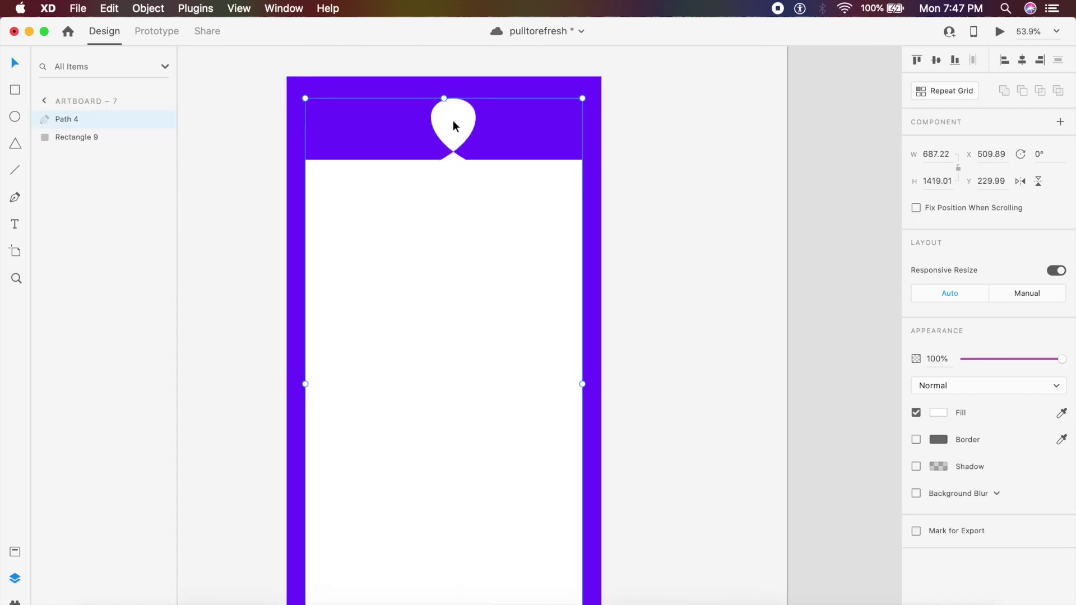
left_click(452, 120)
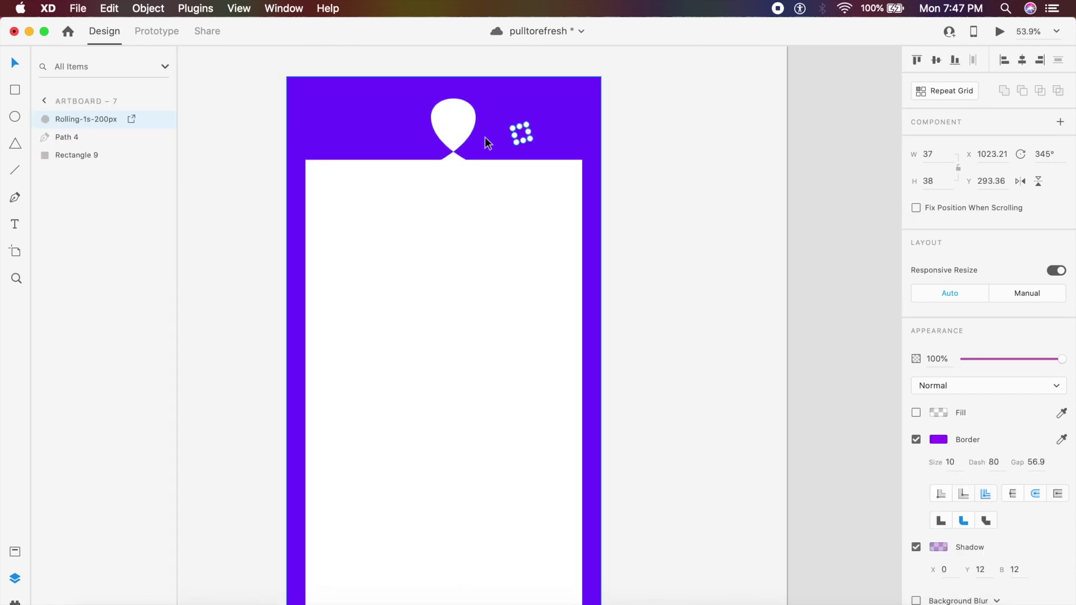
Move the purple loader ring into the white droplet, centring it at about X 853, Y 260
key("shift+Left")
key("shift+Left")
key("shift+Left")
key("shift+Left")
key("shift+Left")
key("shift+Left")
key("shift+Left")
key("shift+Left")
key("shift+Left")
key("shift+Left")
key("shift+Left")
key("shift+Left")
key("shift+Up")
key("shift+Up")
key("shift+Up")
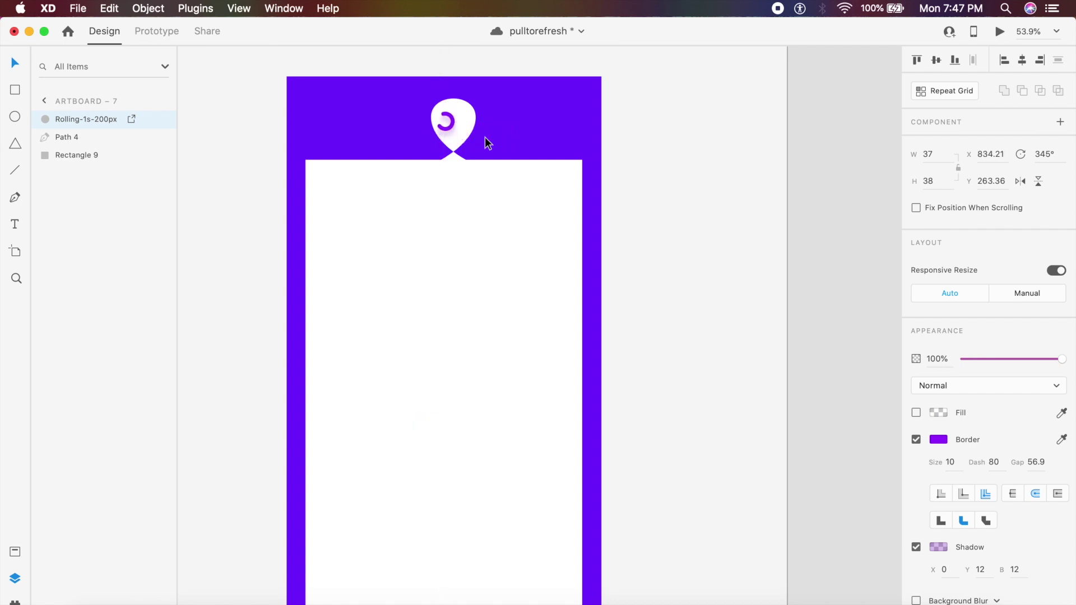
key("Right")
key("Right")
key("Right")
key("Right")
key("Right")
key("Right")
key("Right")
key("Right")
key("Right")
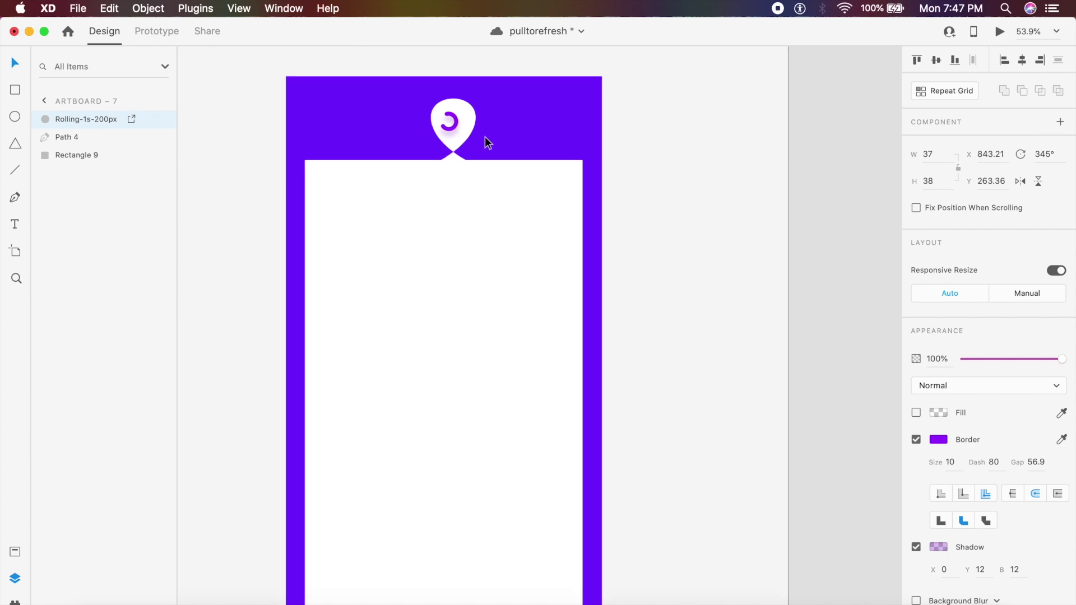
scroll(485, 136, "up", 5)
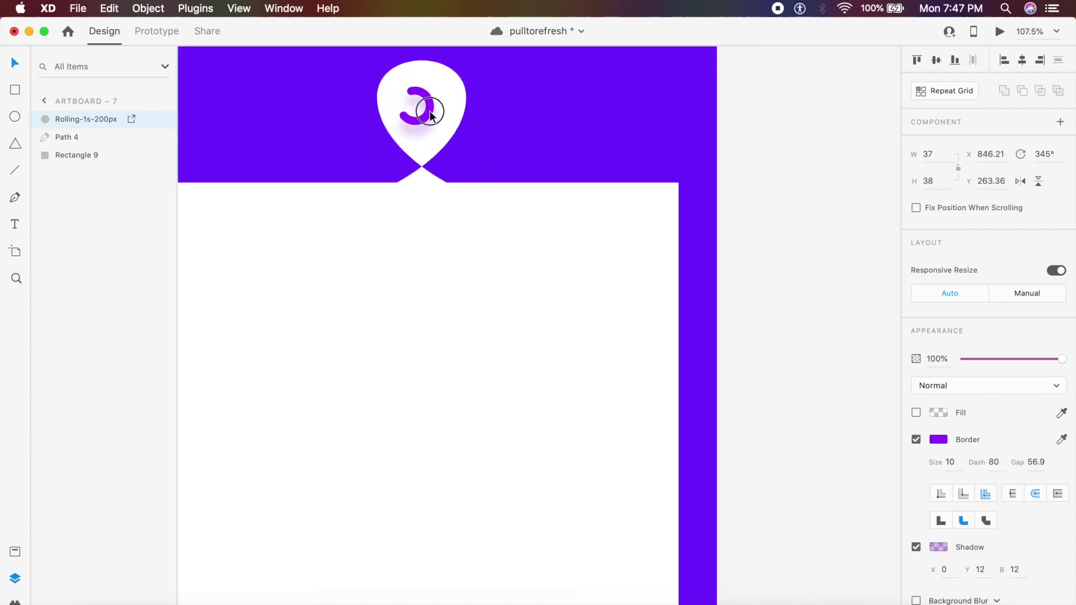
left_click_drag(427, 116, 435, 112)
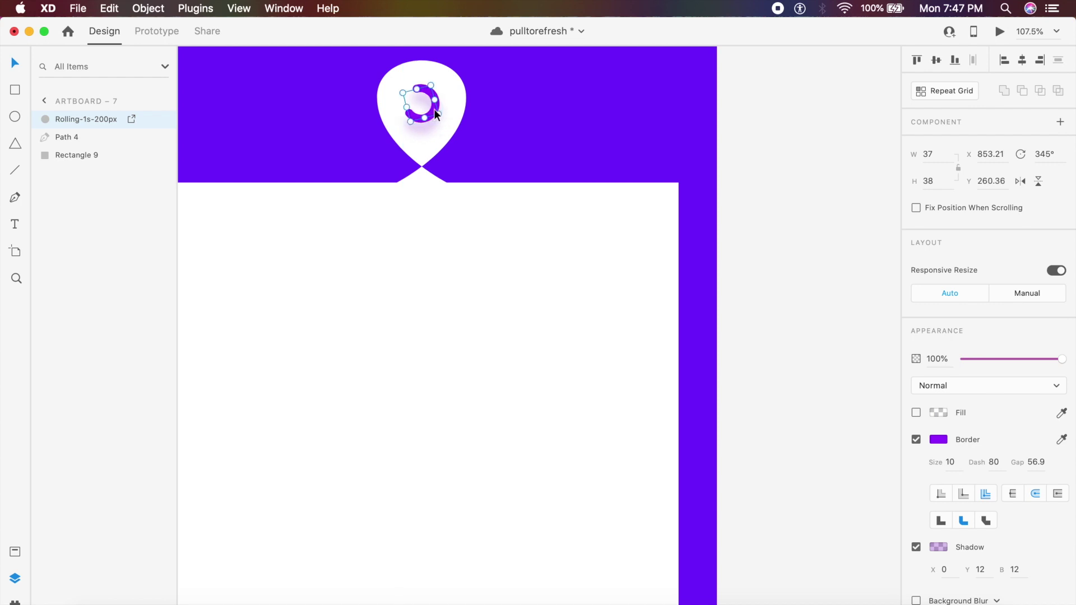
scroll(435, 112, "down", 3)
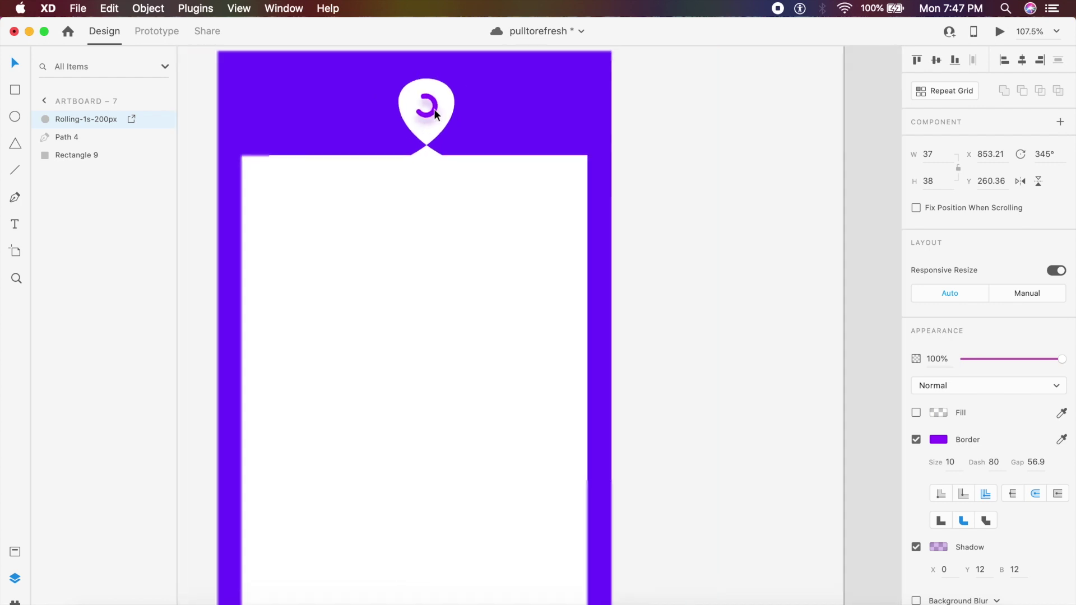
left_click(1045, 154)
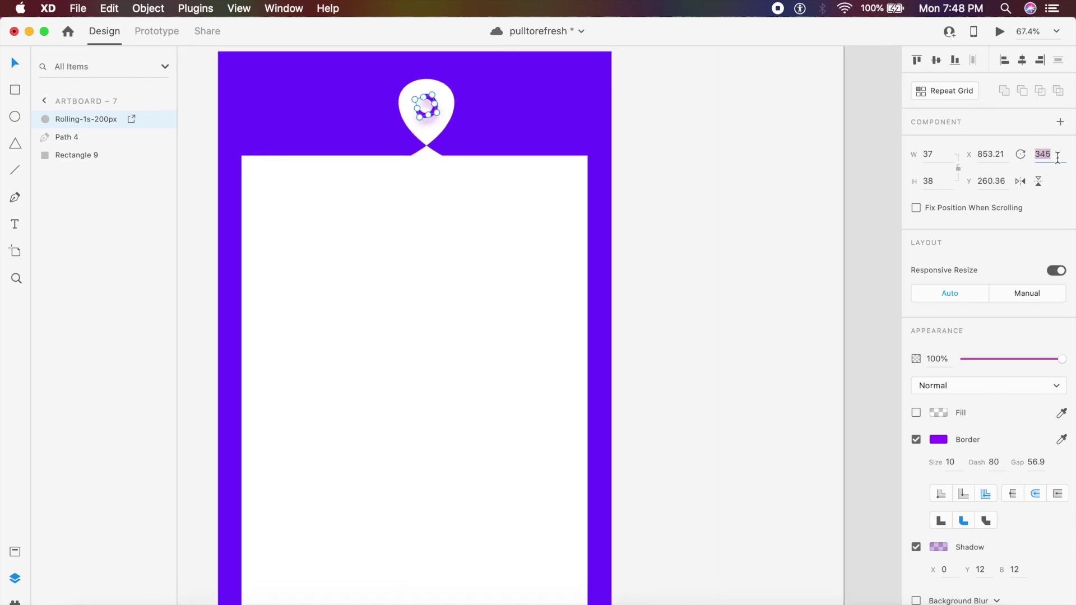
key("super+z")
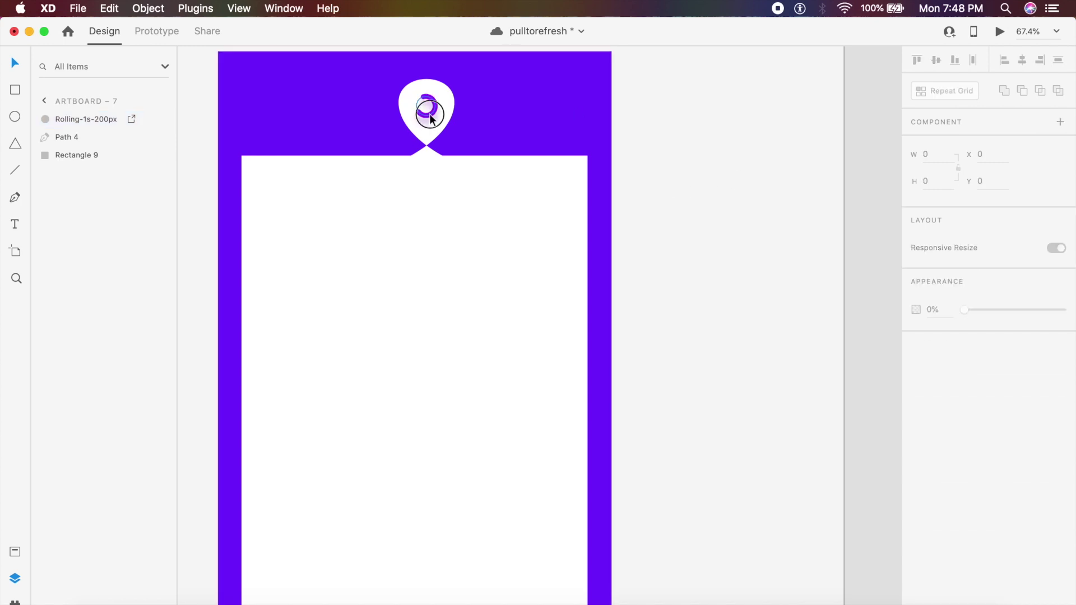
key("super+shift+z")
Paste a copy of the loader ring into Artboard – 6 and move it down to about Y 314
key("super+z")
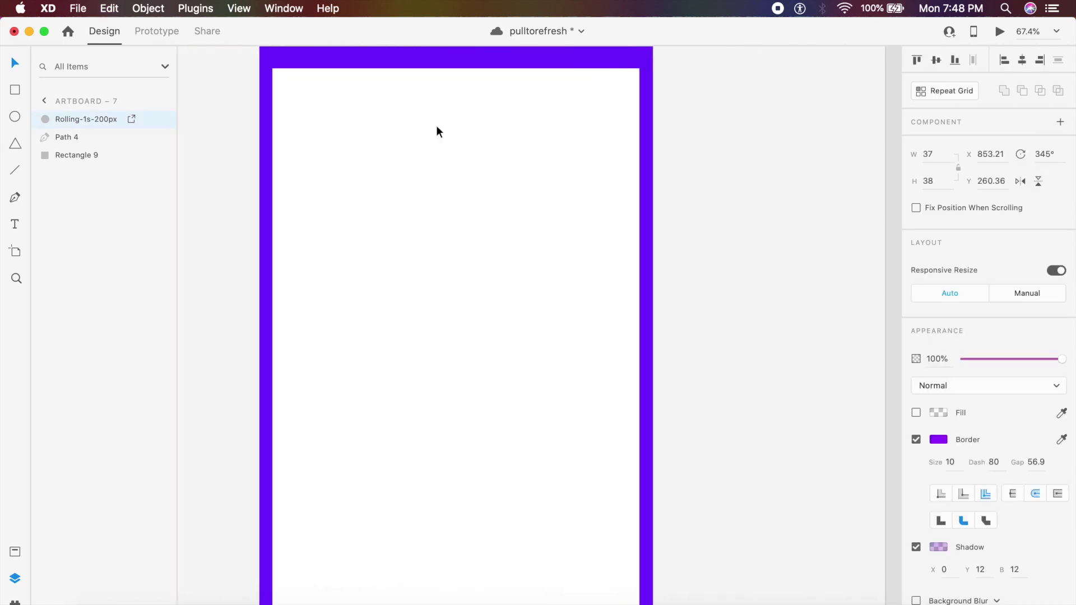
key("super+shift+z")
left_click(474, 103)
left_click_drag(474, 103, 474, 122)
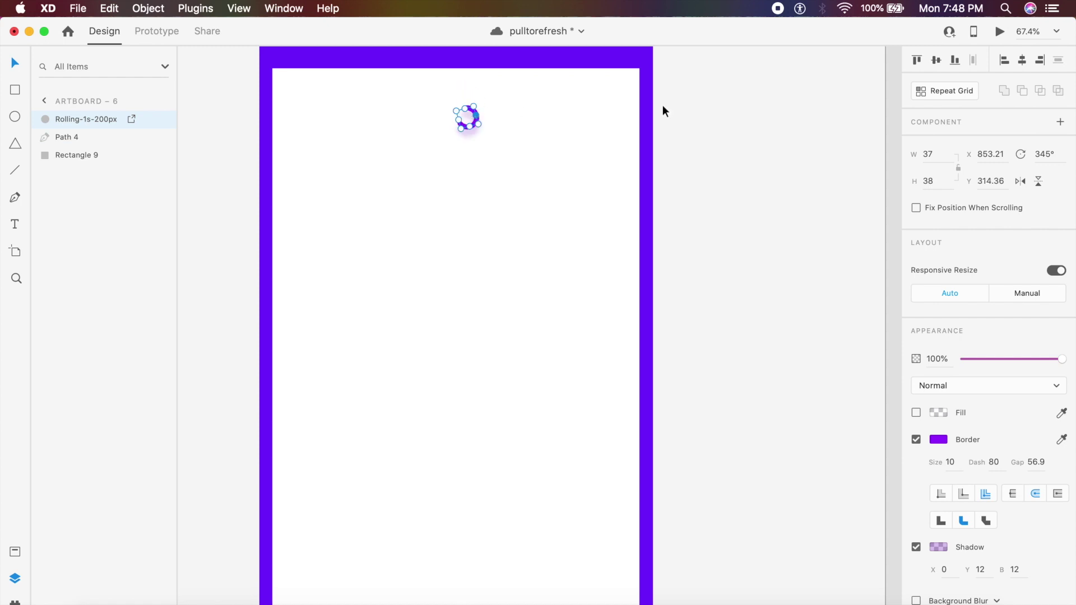
Set the rotation of the loader ring in Artboard – 6 to 0° and make it fully transparent
left_click(1057, 157)
type("0")
key("Return")
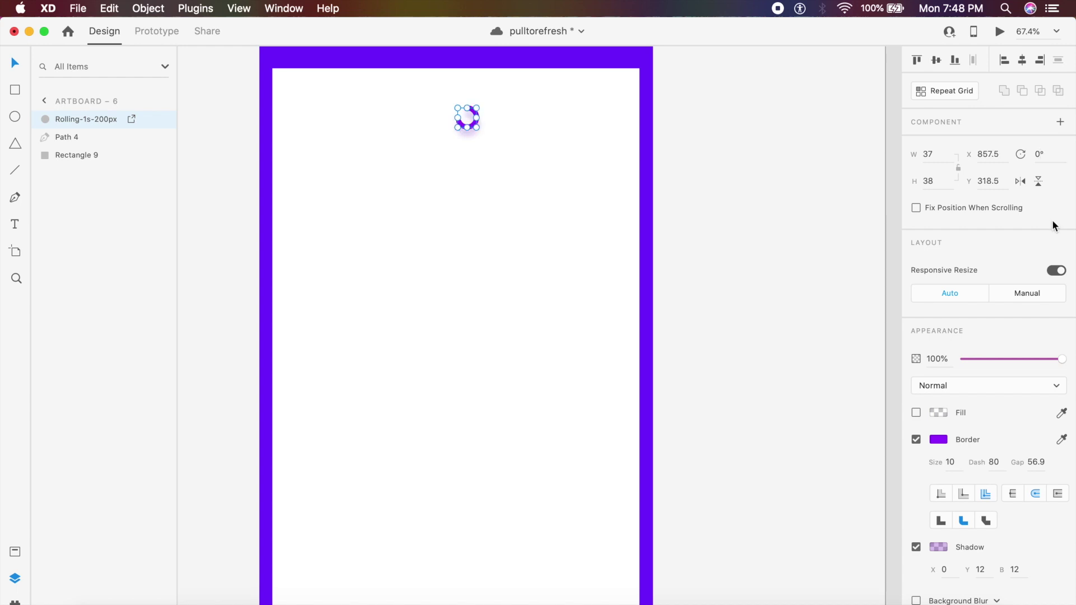
left_click_drag(994, 362, 902, 360)
Duplicate Artboard – 7
scroll(753, 354, "down", 5)
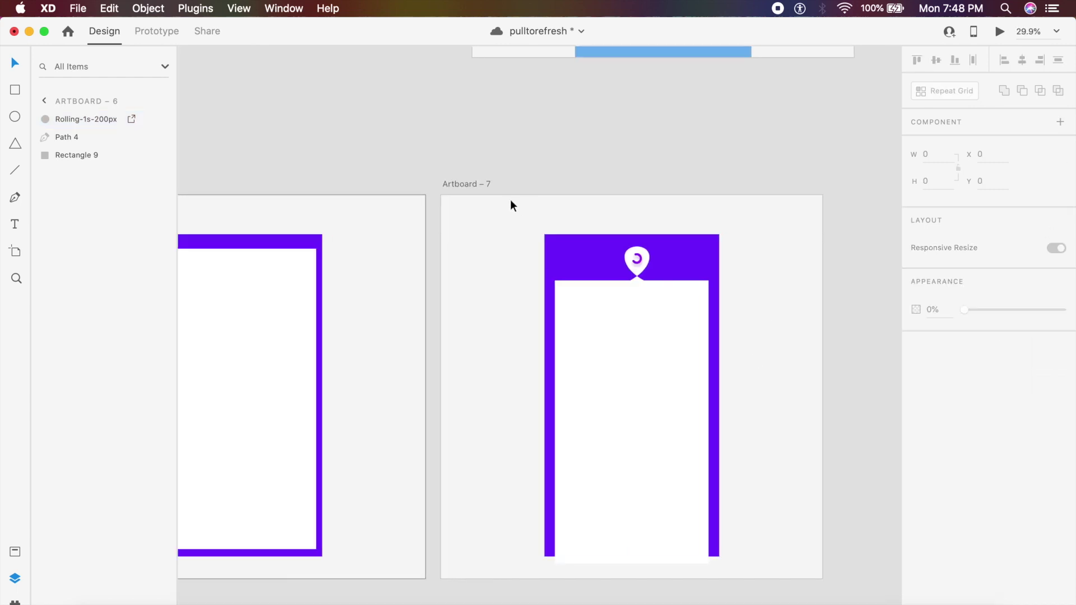
left_click(476, 183)
key("super+d")
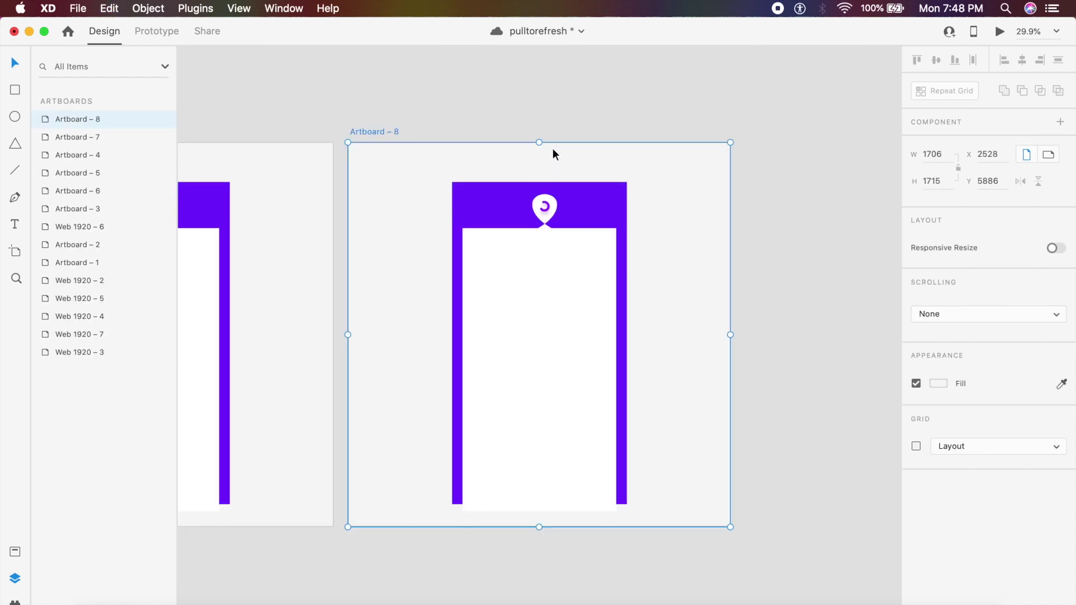
Set the rotation of the loader ring in the duplicated artboard to -360°
scroll(540, 196, "up", 3)
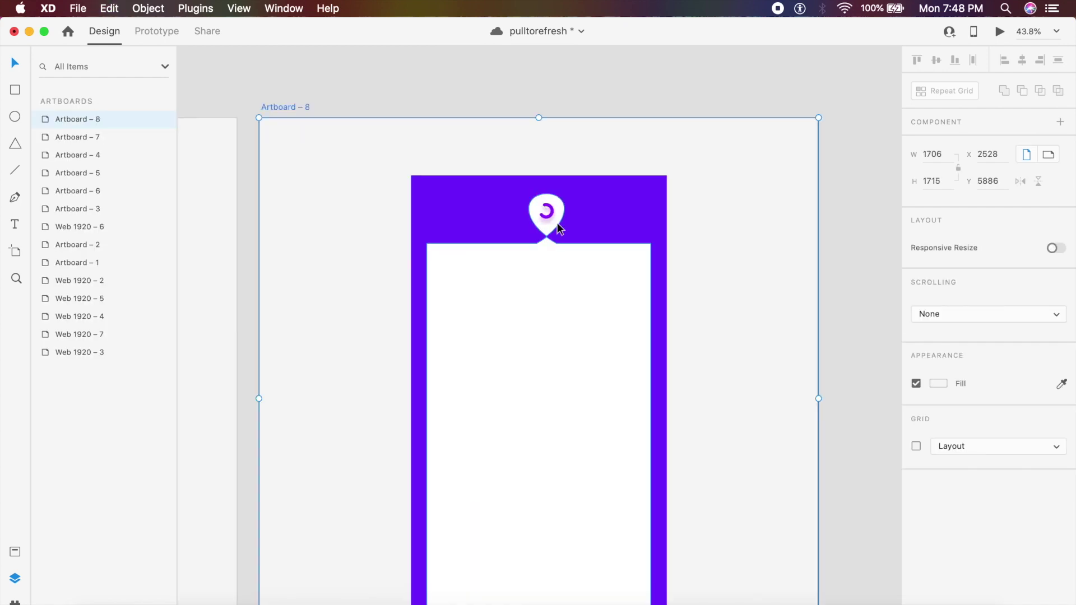
left_click(549, 215)
left_click(1057, 161)
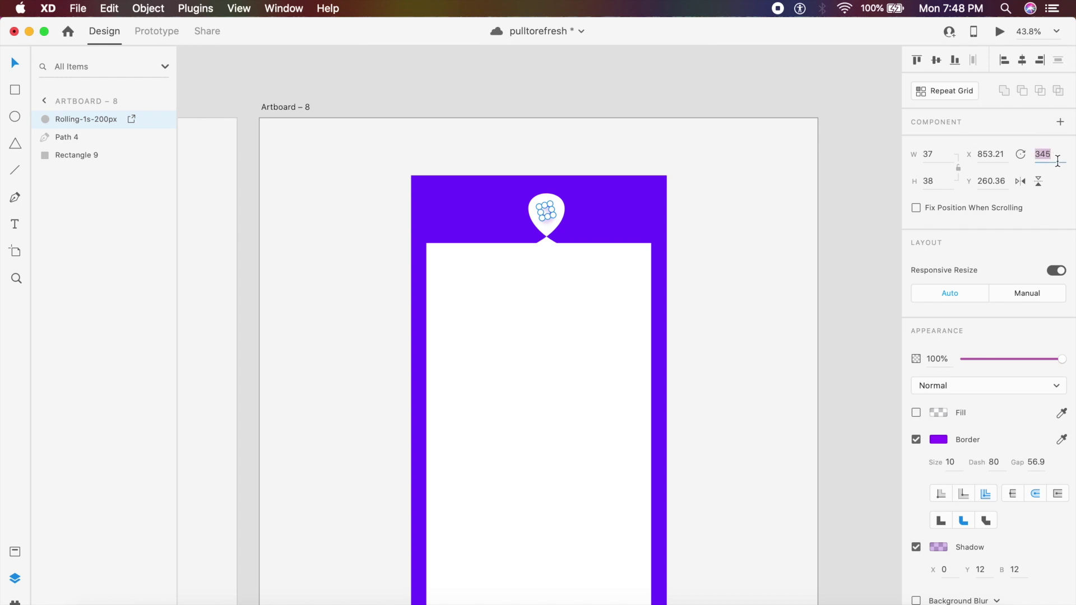
type("-360")
key("Return")
left_click(761, 209)
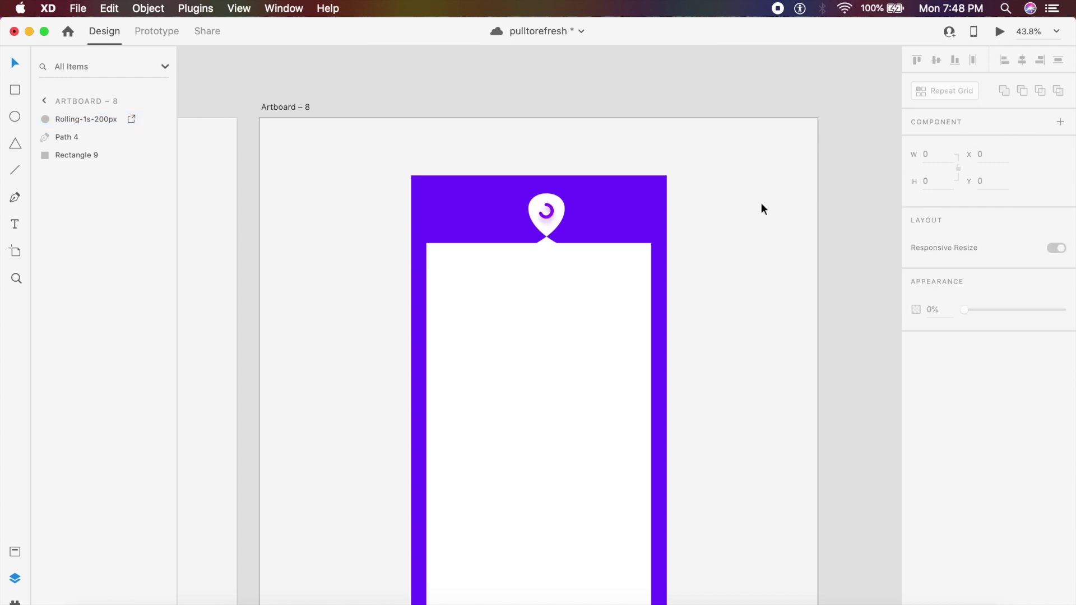
Draw a rectangle about 1221 × 1336 over the phone in Artboard – 6, place it at about Y 248, and set its opacity to 0%
scroll(761, 209, "down", 5)
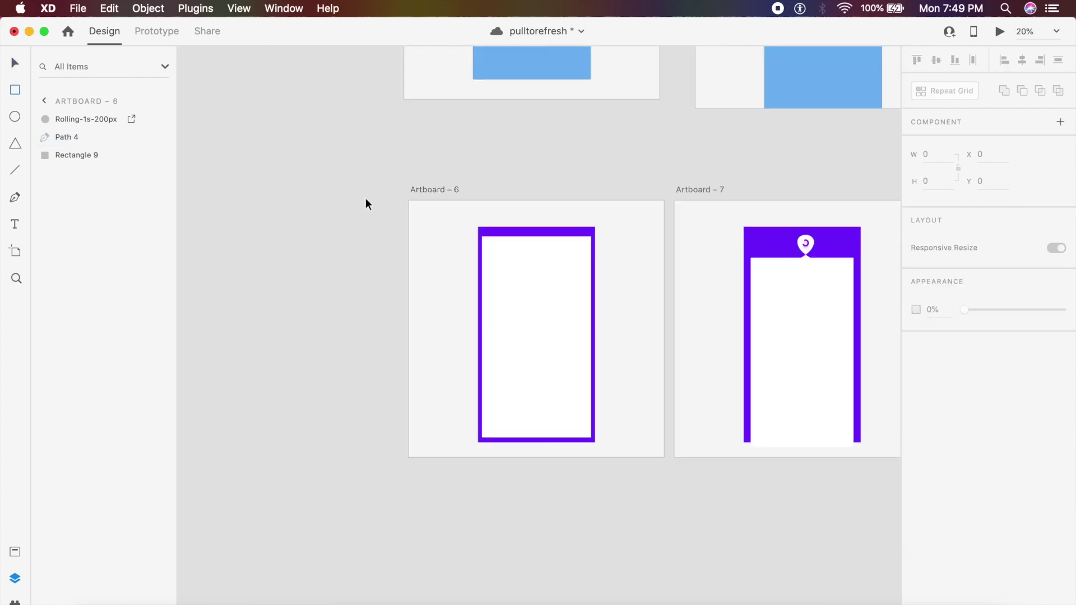
left_click(365, 203)
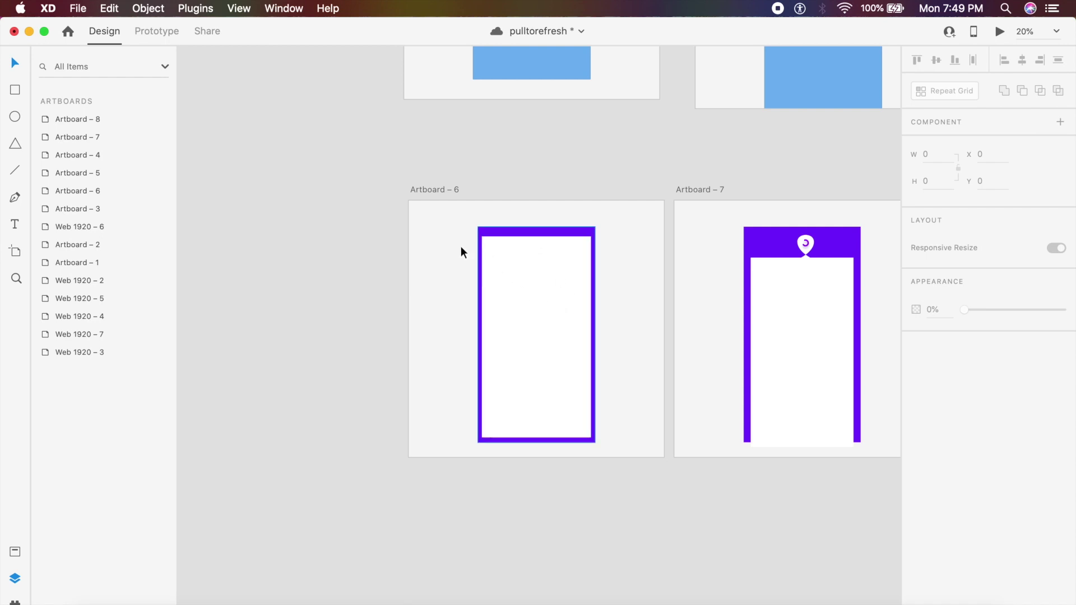
key("r")
left_click_drag(456, 268, 631, 454)
key("Escape")
left_click(567, 307)
left_click_drag(566, 307, 566, 294)
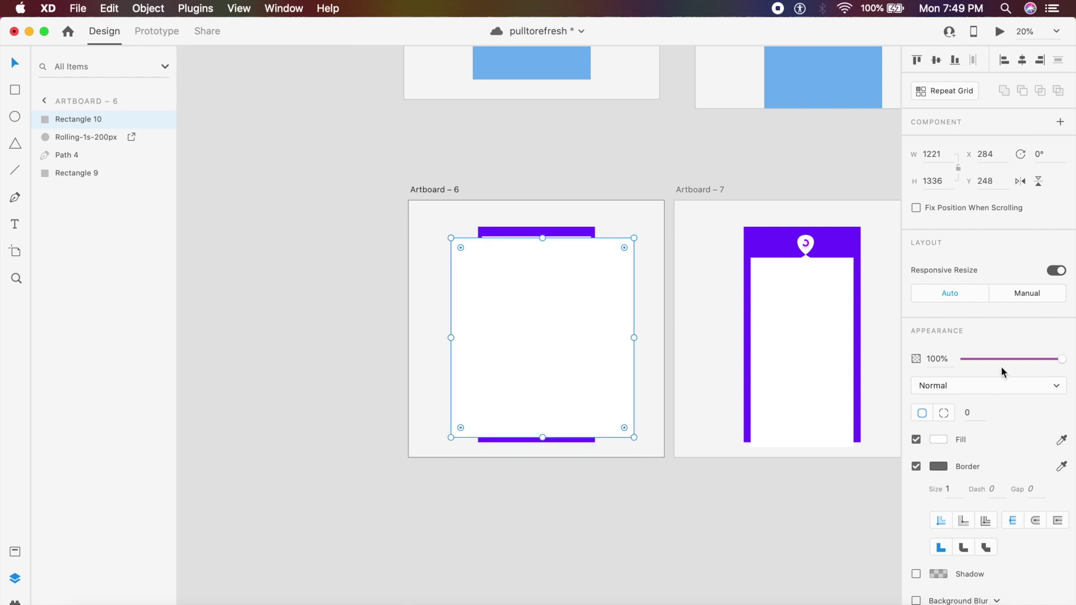
left_click_drag(1061, 359, 961, 359)
Copy the transparent rectangle from Artboard – 6 into Artboard – 7 and Artboard – 8
scroll(699, 379, "right", 5)
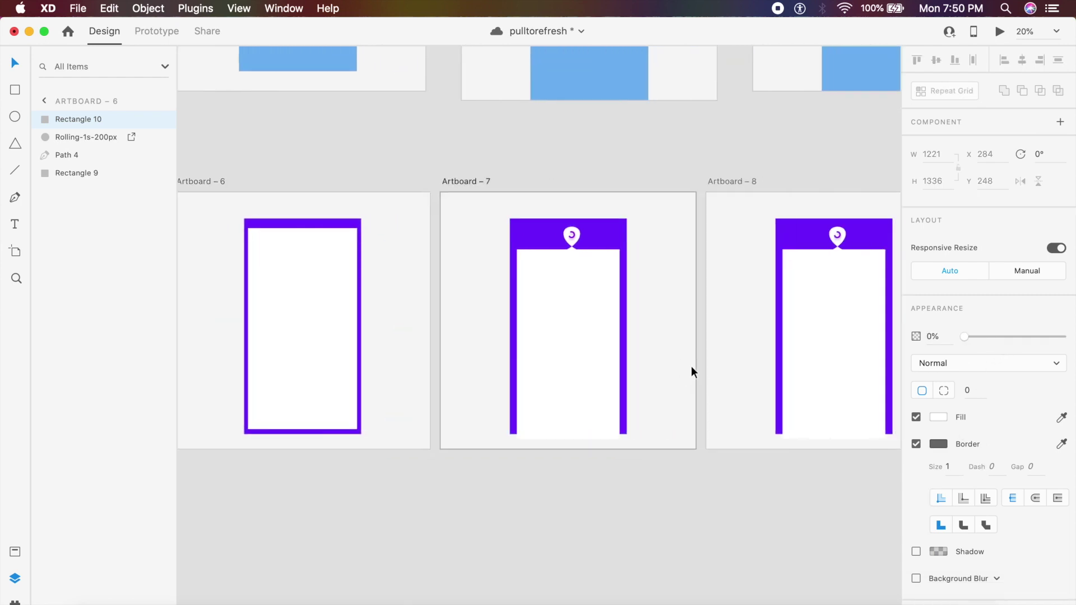
left_click(691, 365)
key("super+a")
left_click(759, 358)
key("super+v")
Move the transparent rectangle in Artboard – 7 straight down to about Y 612
scroll(727, 362, "left", 5)
left_click(665, 310)
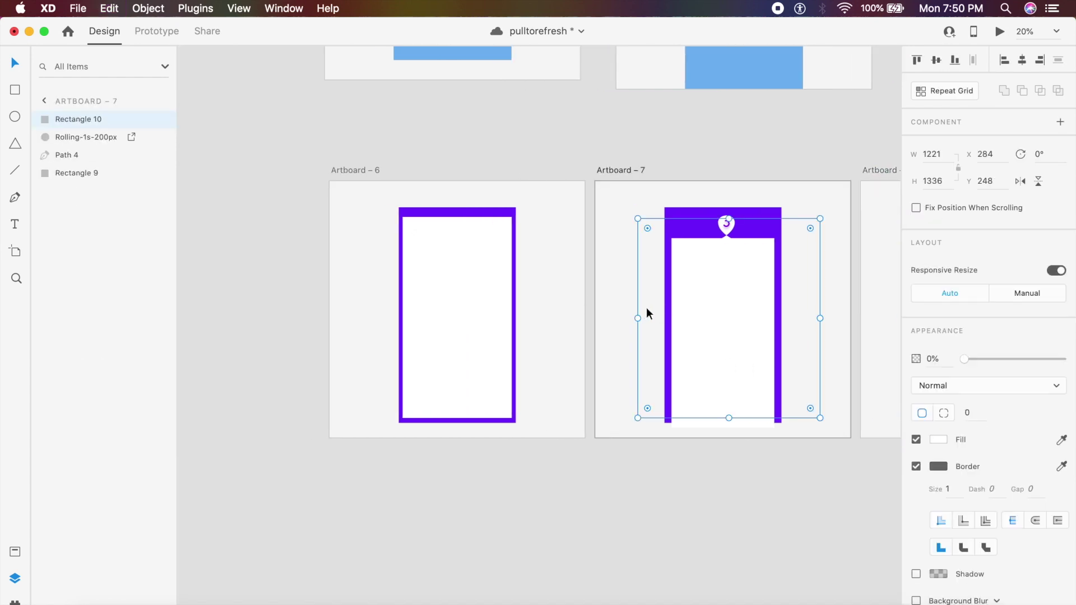
left_click_drag(647, 309, 649, 364)
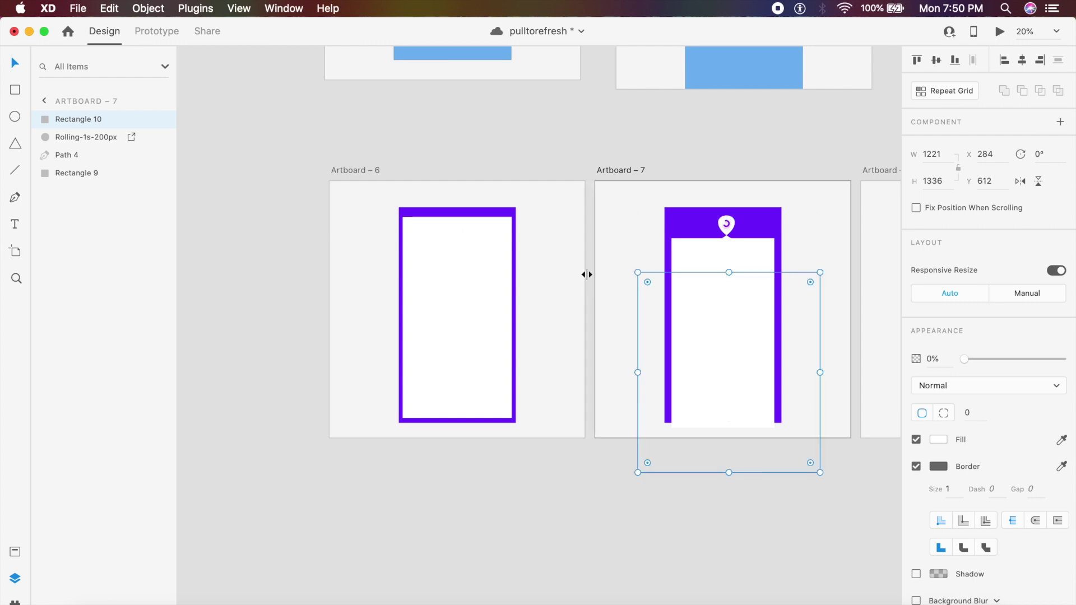
Switch to Prototype mode and wire the transparent rectangle in Artboard – 6 to Artboard – 7
left_click(351, 171)
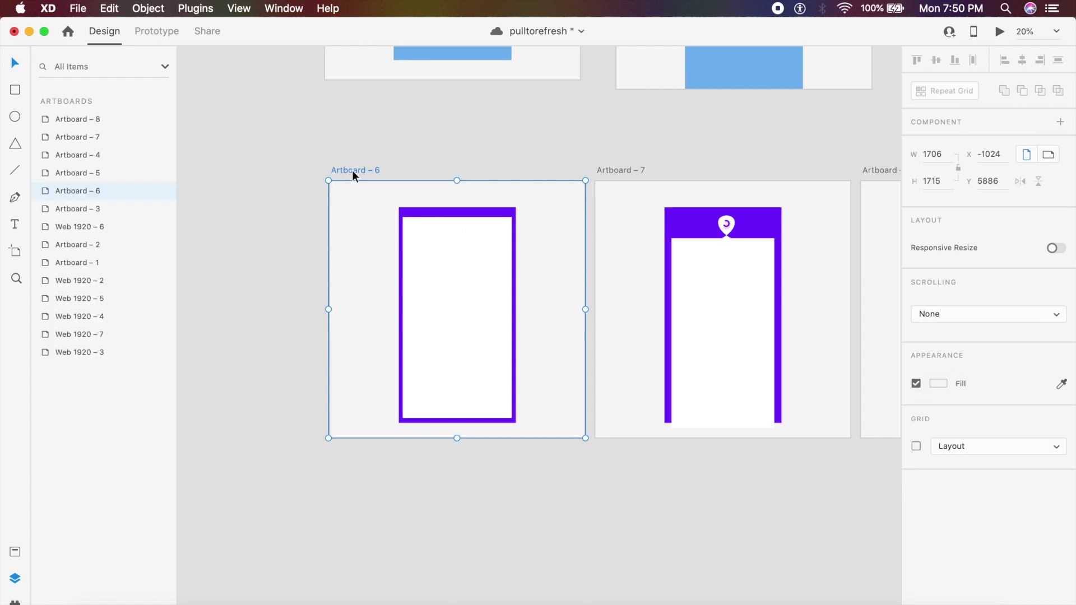
left_click(157, 33)
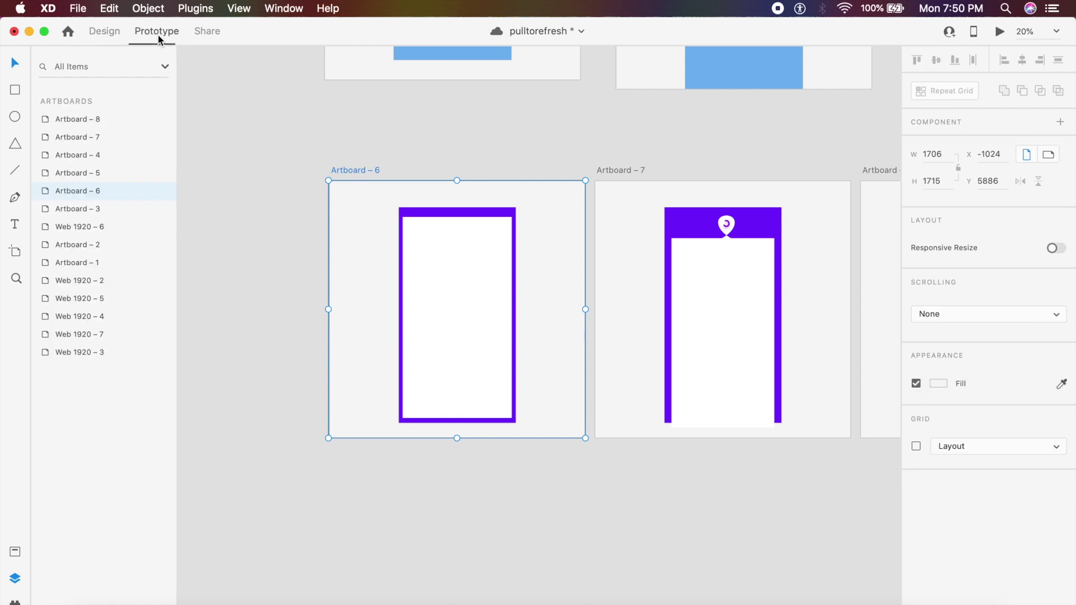
left_click(379, 274)
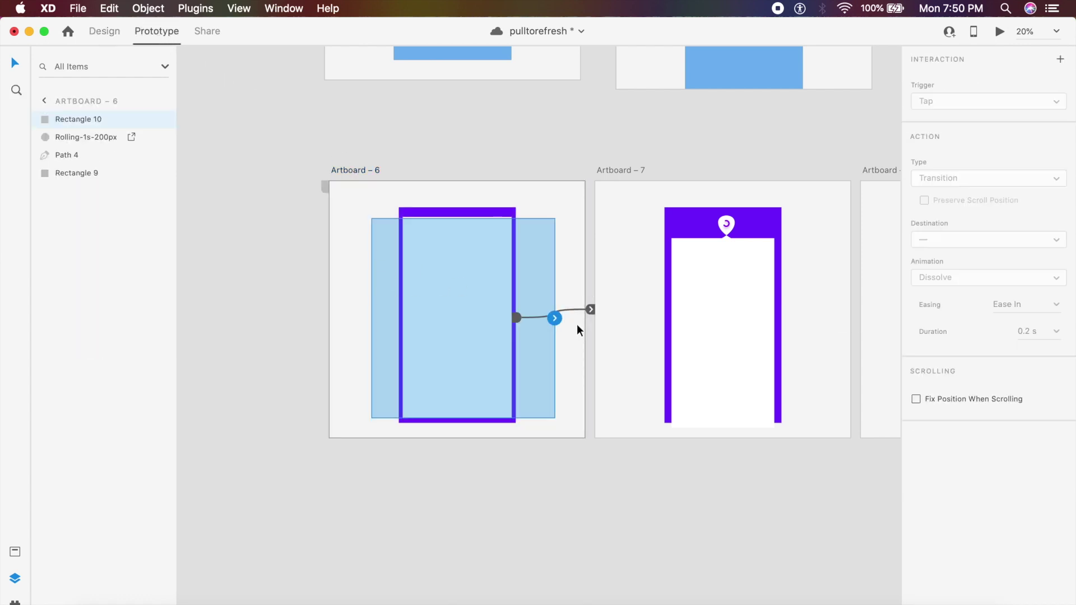
left_click_drag(555, 318, 726, 314)
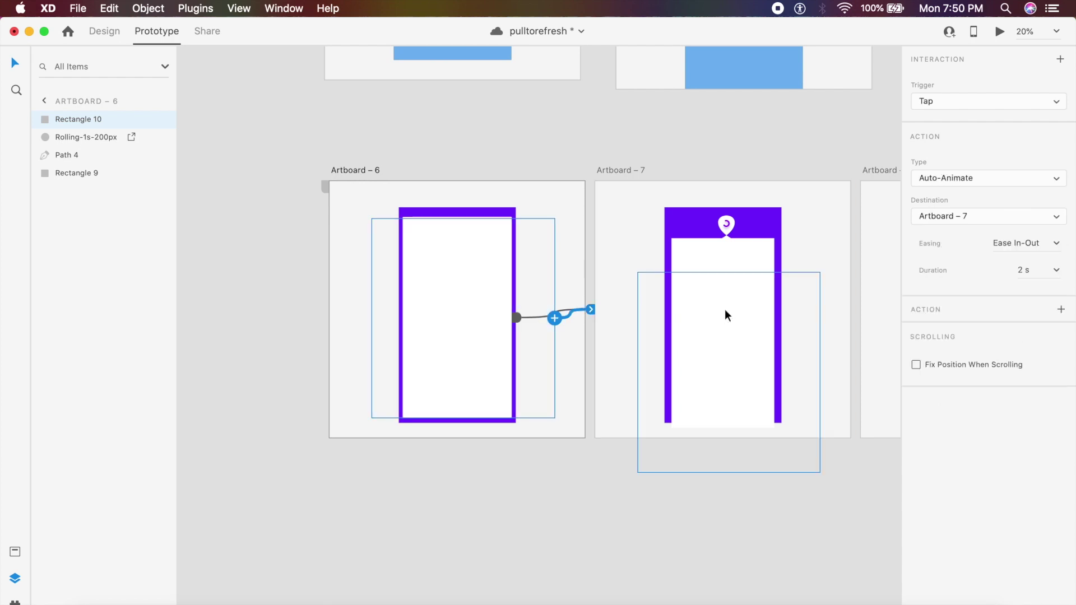
Set the rectangle's Auto-Animate interaction to a Drag trigger with Ease In-Out easing
left_click(1020, 101)
left_click(1001, 113)
left_click(1050, 243)
left_click(1015, 301)
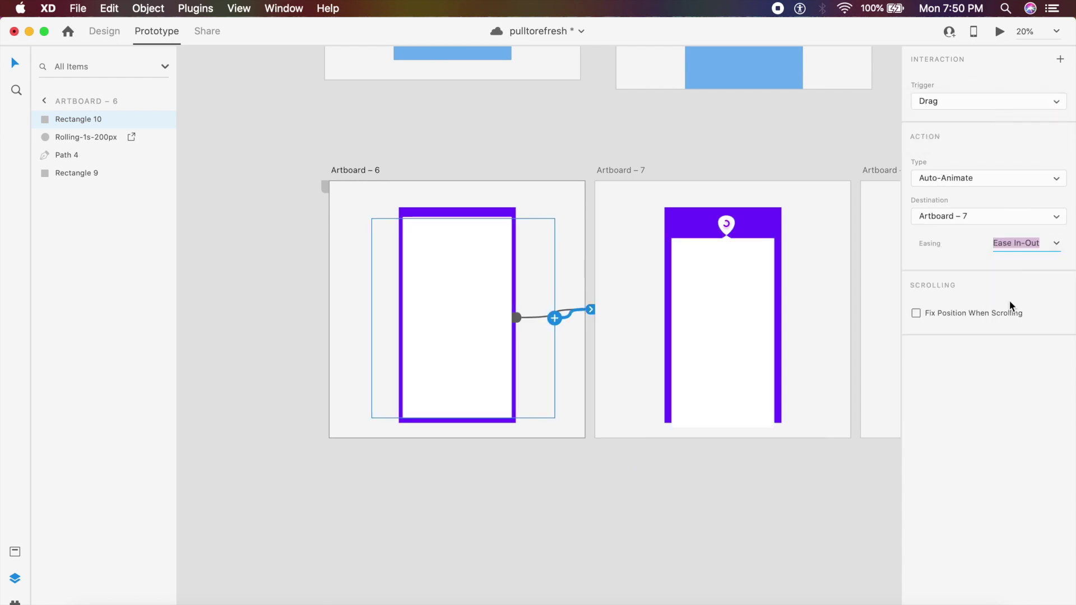
Wire Artboard – 7 to Artboard – 8 with a Time trigger, 0 s delay and Auto-Animate, Ease In-Out over 2 s
scroll(776, 273, "right", 5)
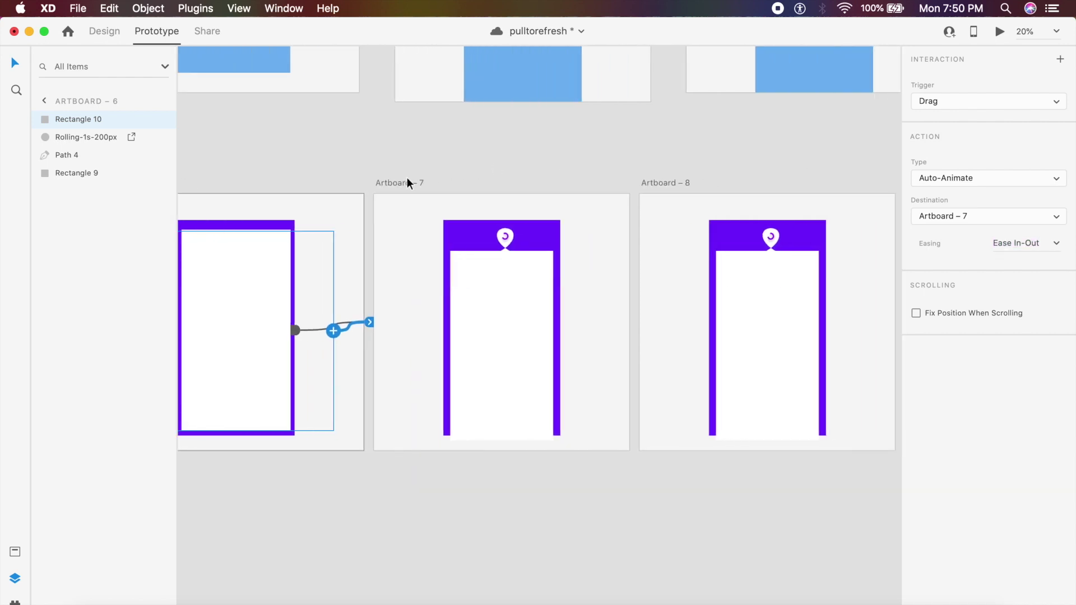
left_click(420, 184)
left_click_drag(633, 319, 688, 296)
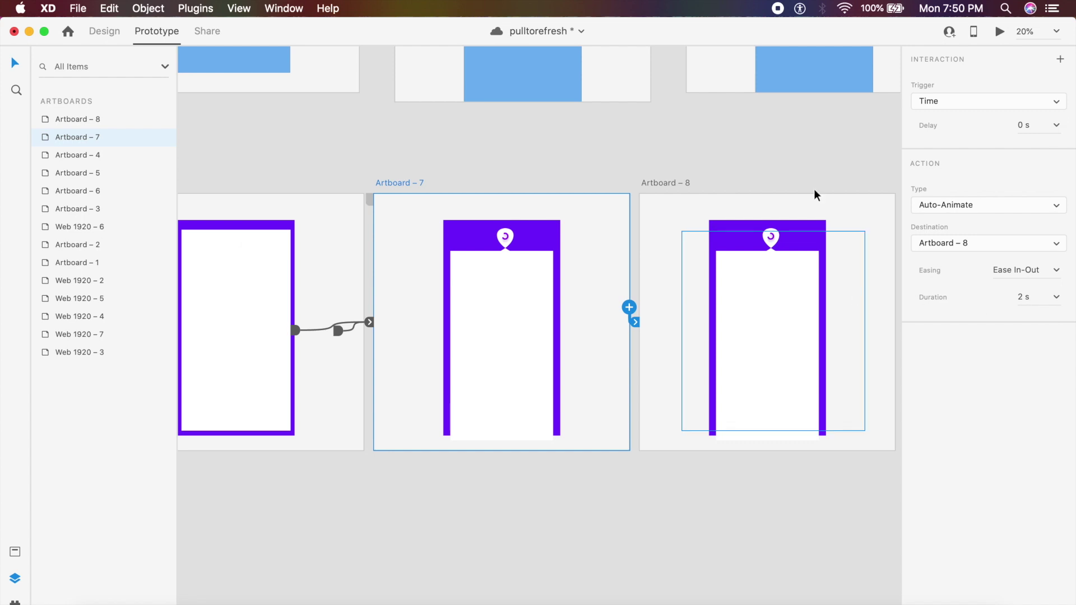
Wire Artboard – 8 back to Artboard – 6 with a Time trigger, 0 s delay and Auto-Animate, Ease In-Out over 2 s
left_click(688, 174)
left_click(676, 185)
scroll(675, 185, "down", 2)
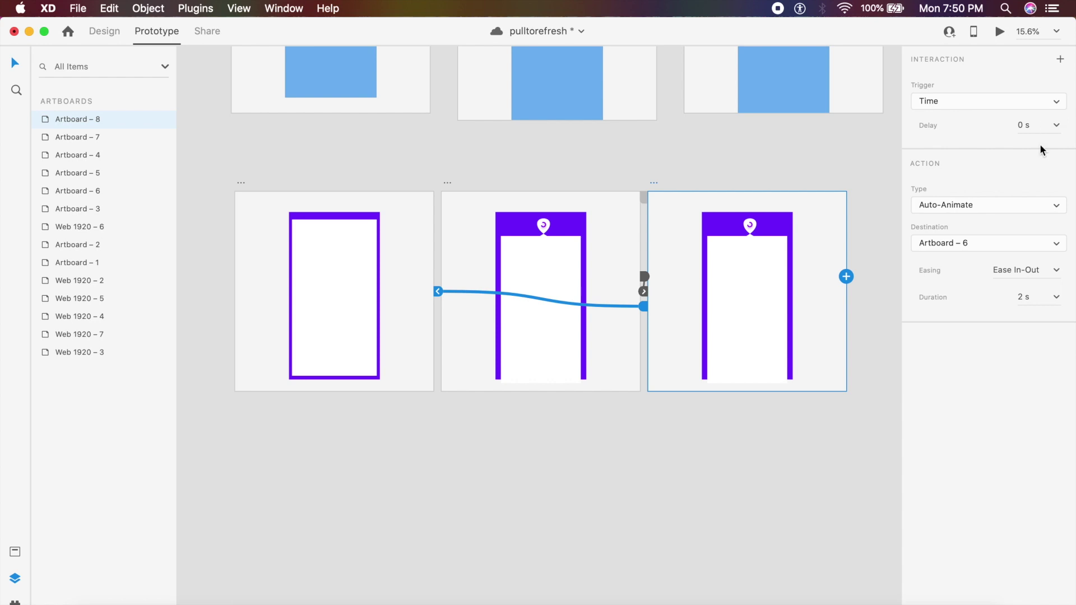
Preview the prototype from Artboard – 6, pull the white screen down to test the refresh animation, and close the preview
left_click(243, 187)
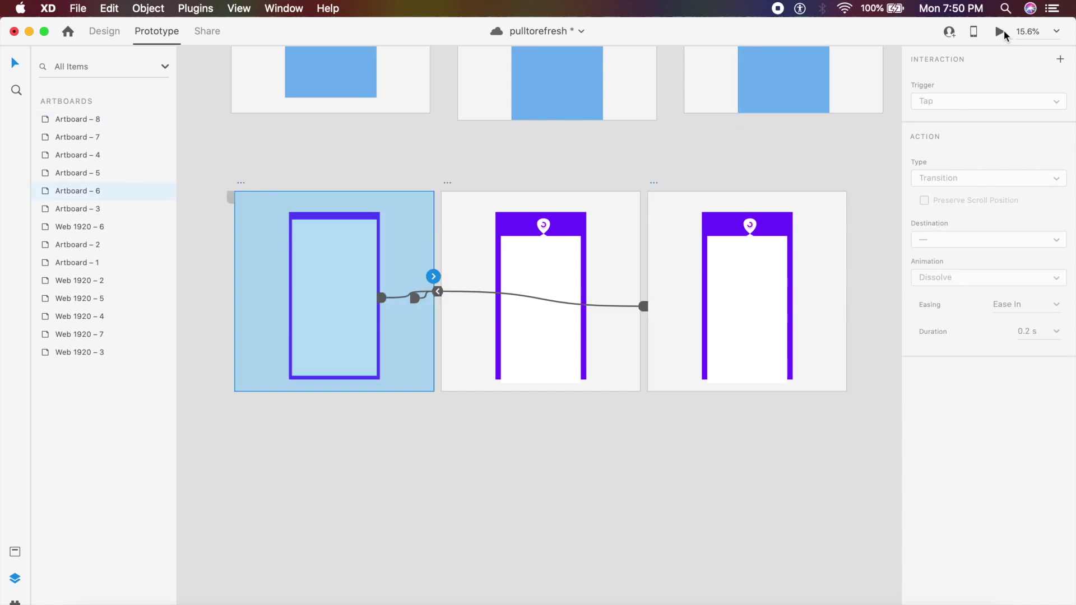
left_click(1000, 33)
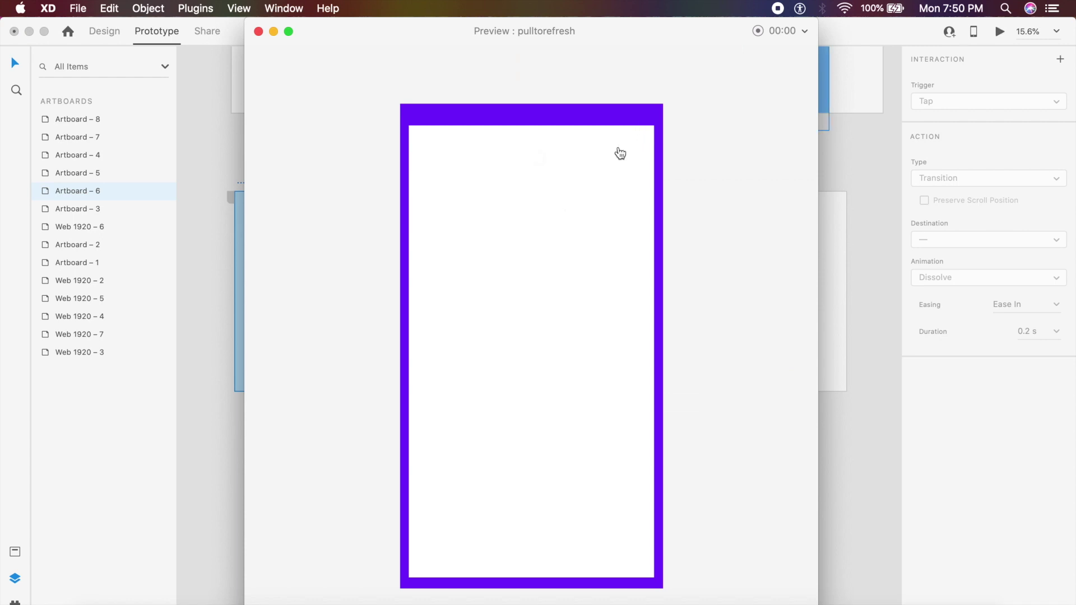
left_click_drag(570, 210, 545, 383)
left_click(258, 32)
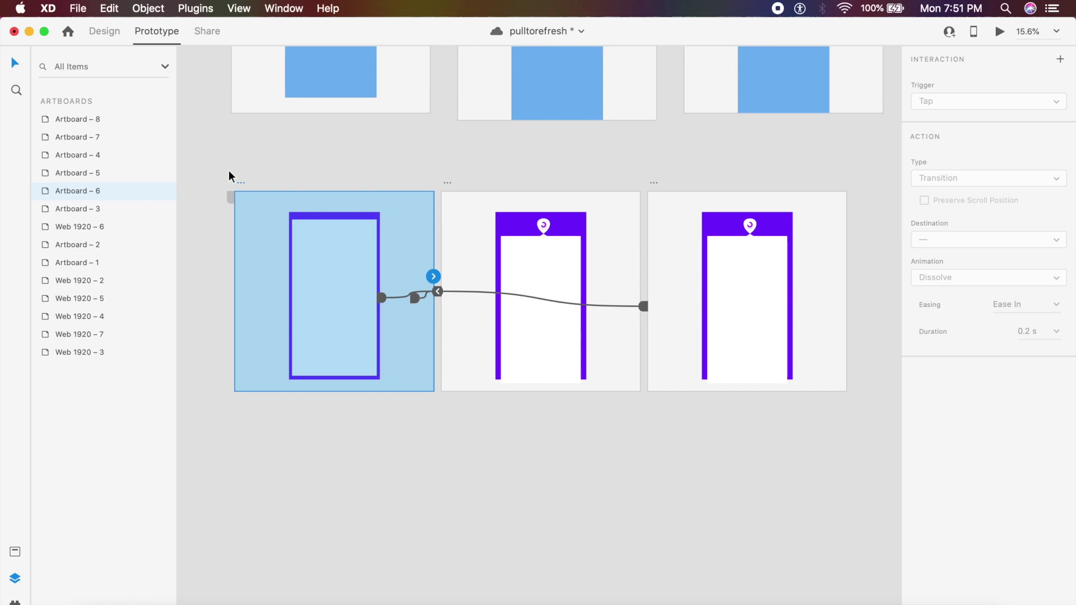